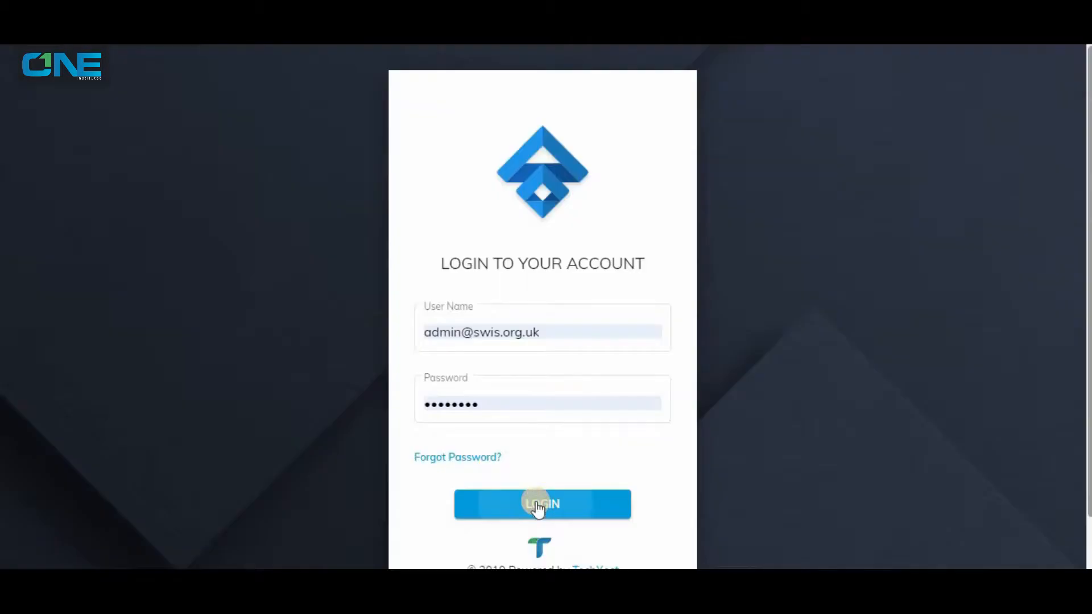
Log in to the admin account and open the academic years list.
click(537, 503)
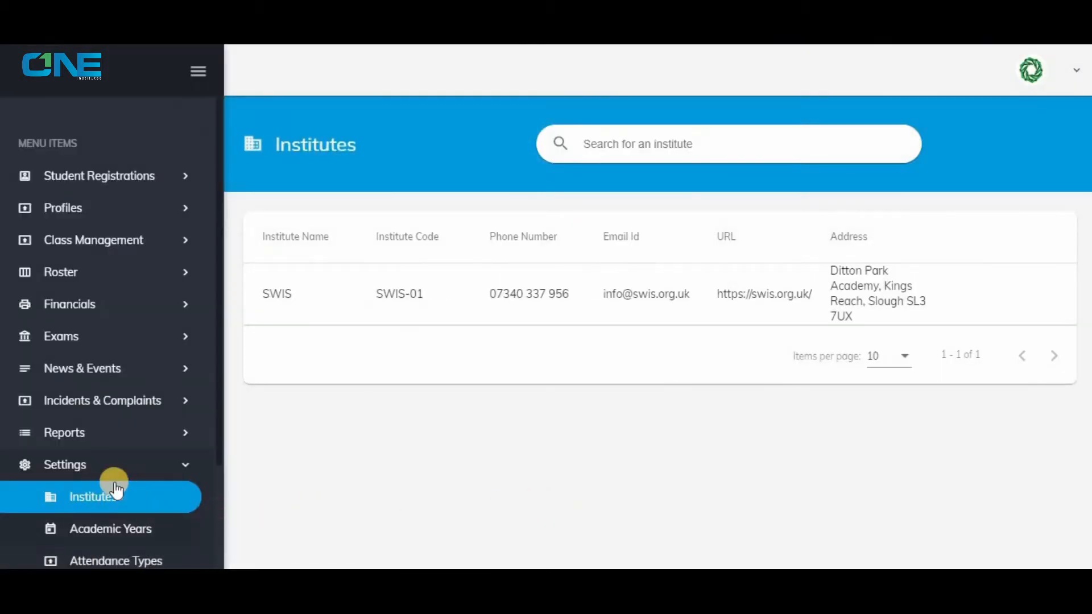
scroll(114, 484, down, 3)
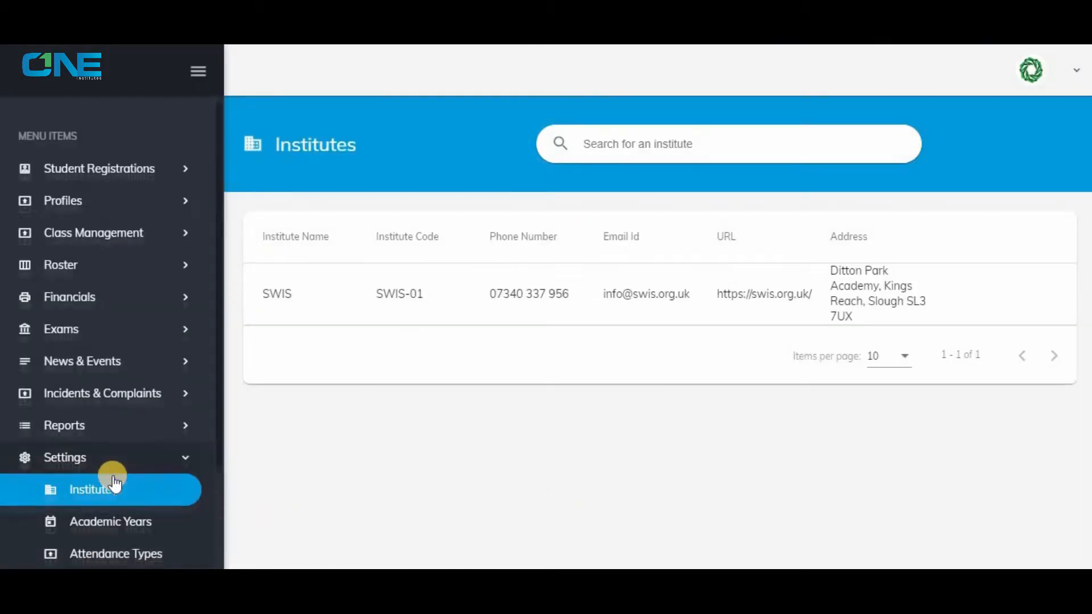
click(129, 398)
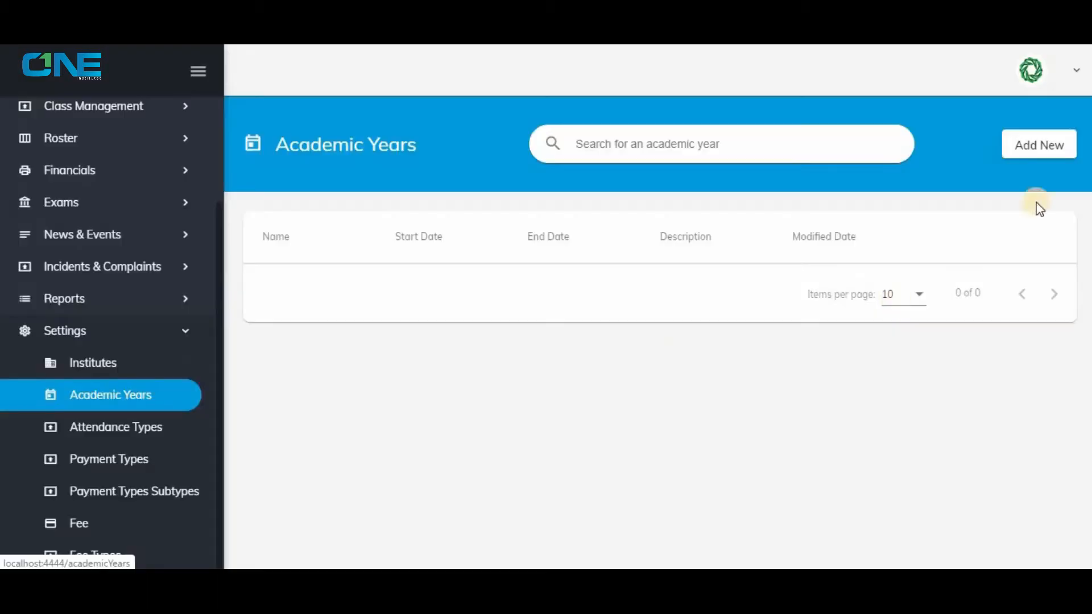
Start a new academic year named 2020 with a start date of 1/1/2020.
click(1042, 149)
click(335, 306)
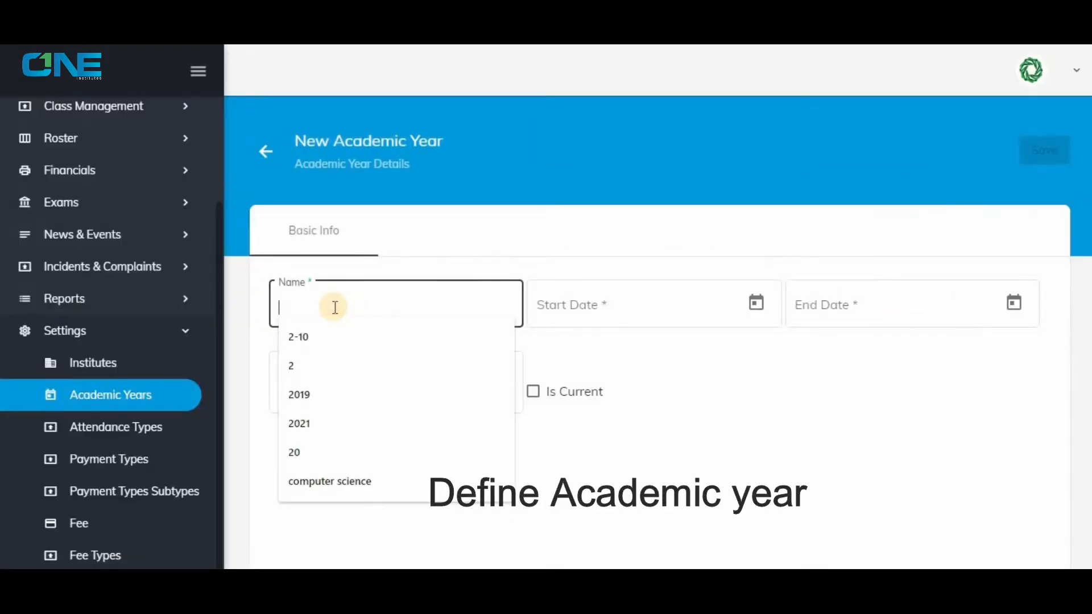
text(2020)
click(756, 302)
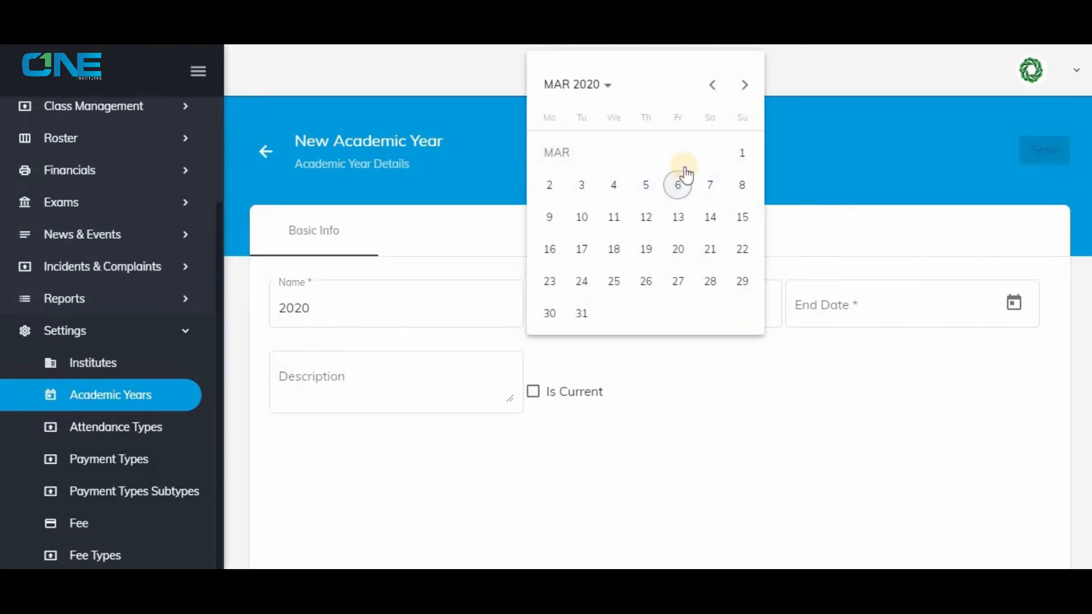
click(569, 84)
click(561, 166)
click(561, 166)
Set the academic year's end date to 31/12/2020, mark it as current, and save it.
click(1014, 302)
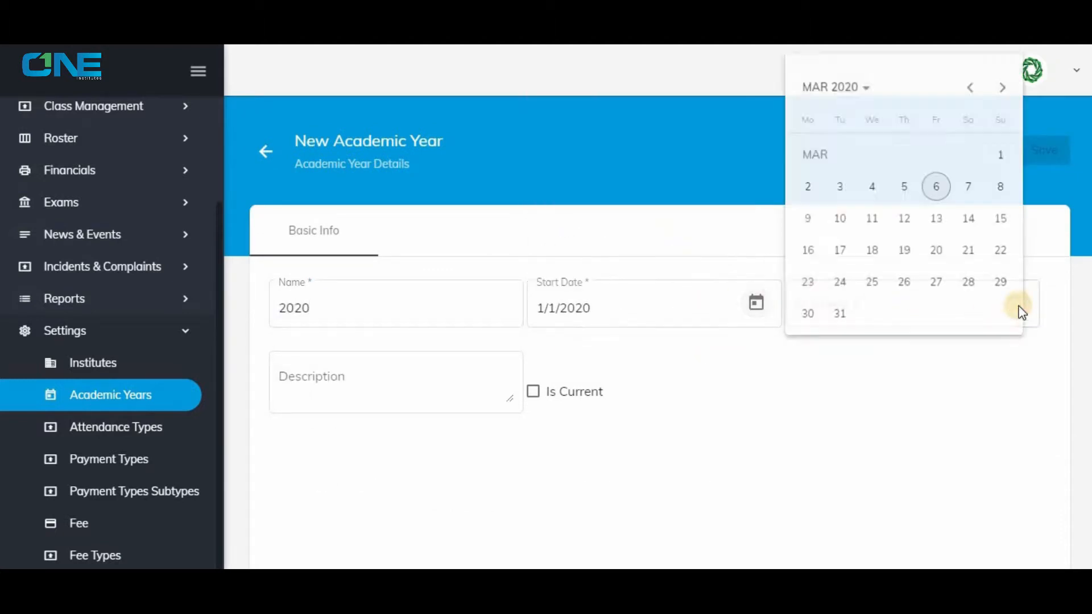
click(859, 85)
click(820, 166)
click(988, 230)
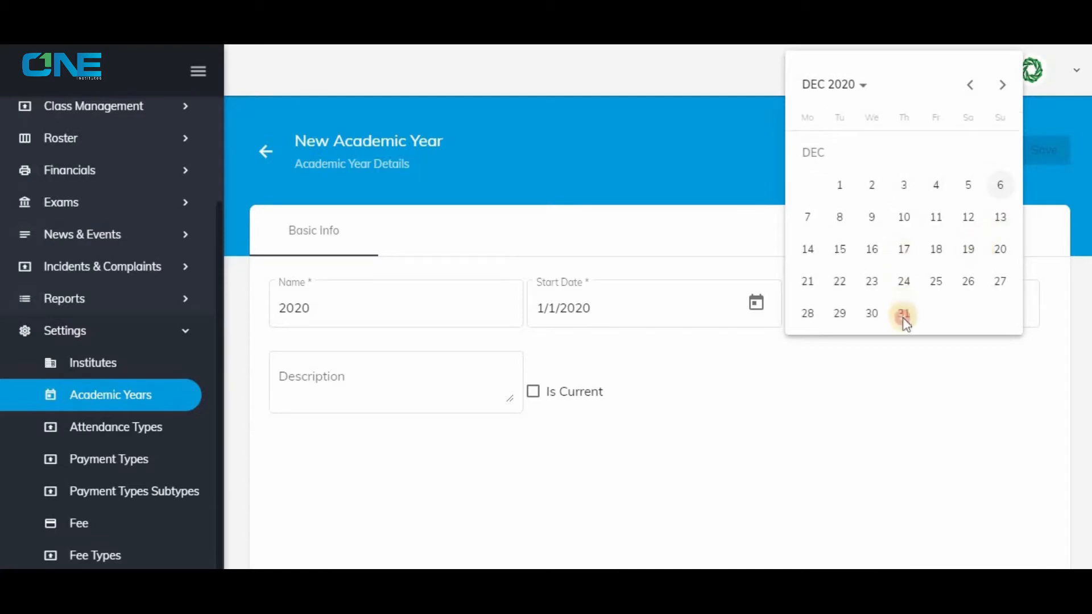
click(902, 315)
click(533, 392)
click(1043, 149)
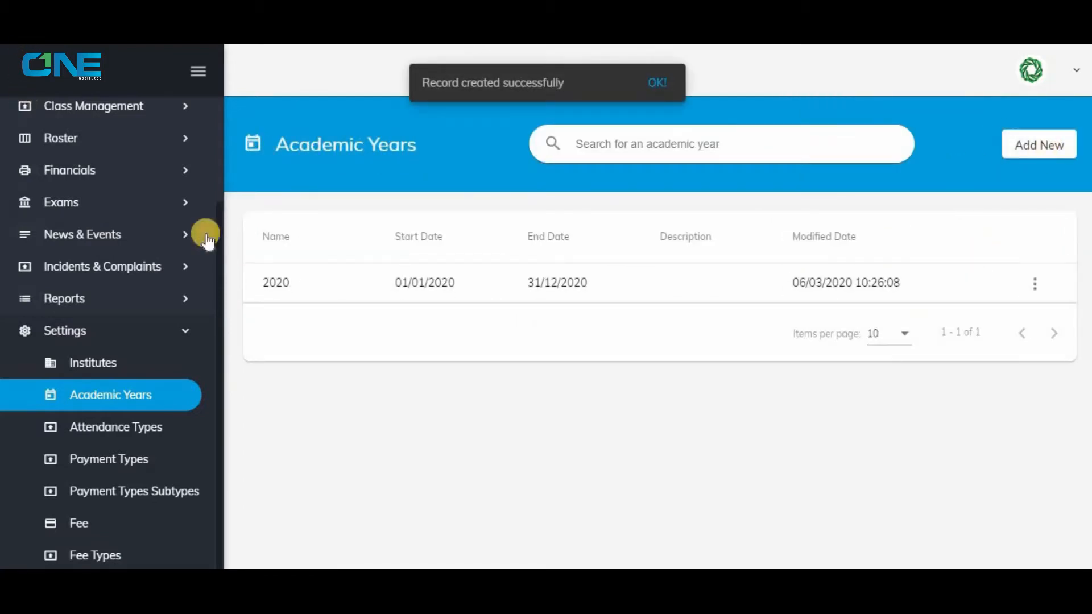
Create and save a new class named "class 2" in the Junior Section category.
click(169, 328)
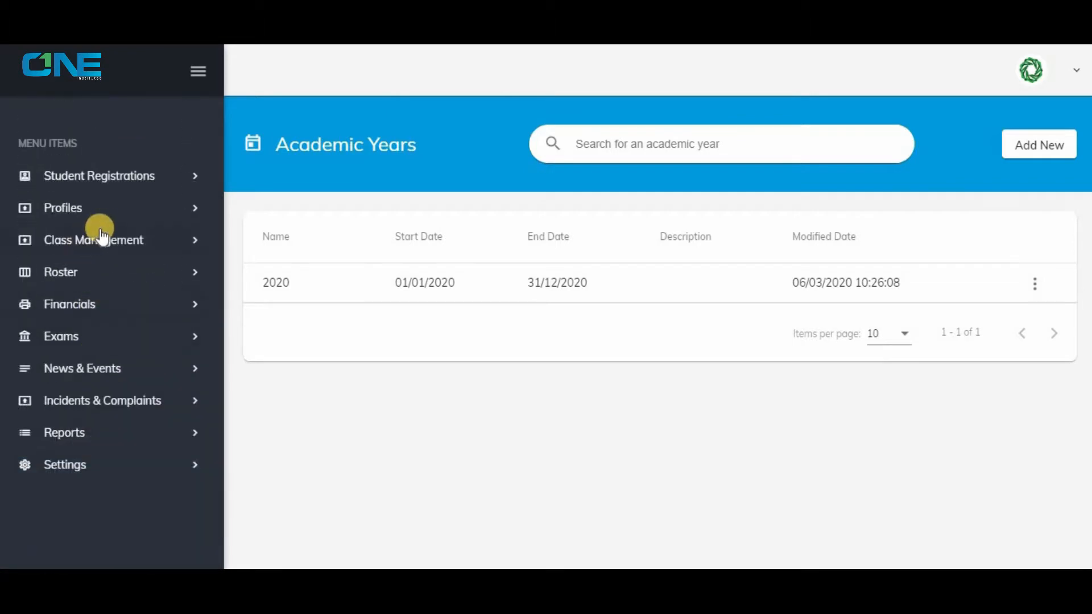
click(100, 243)
click(108, 272)
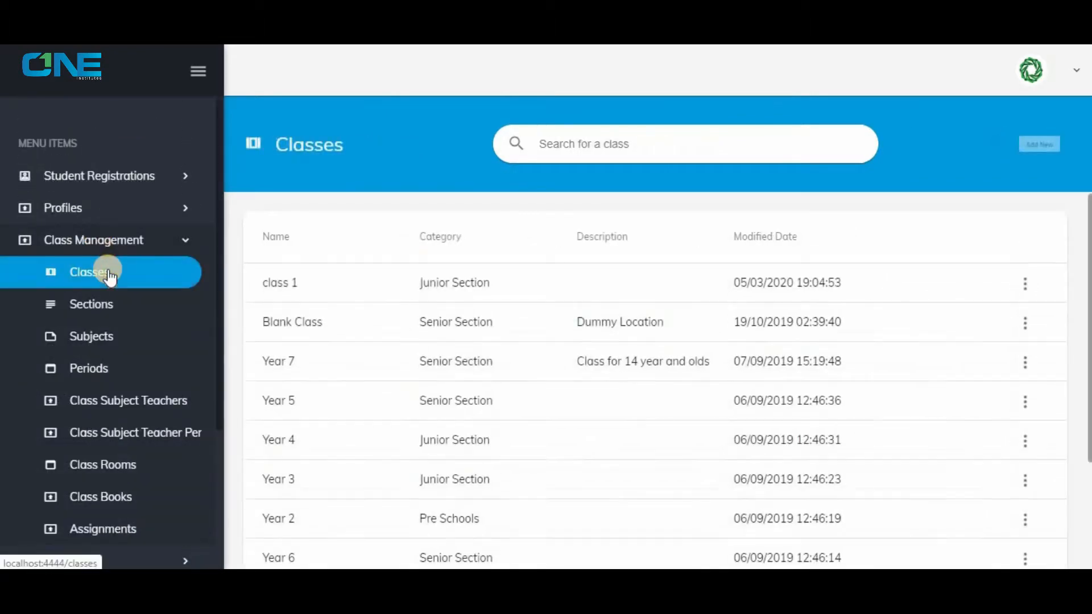
click(1021, 146)
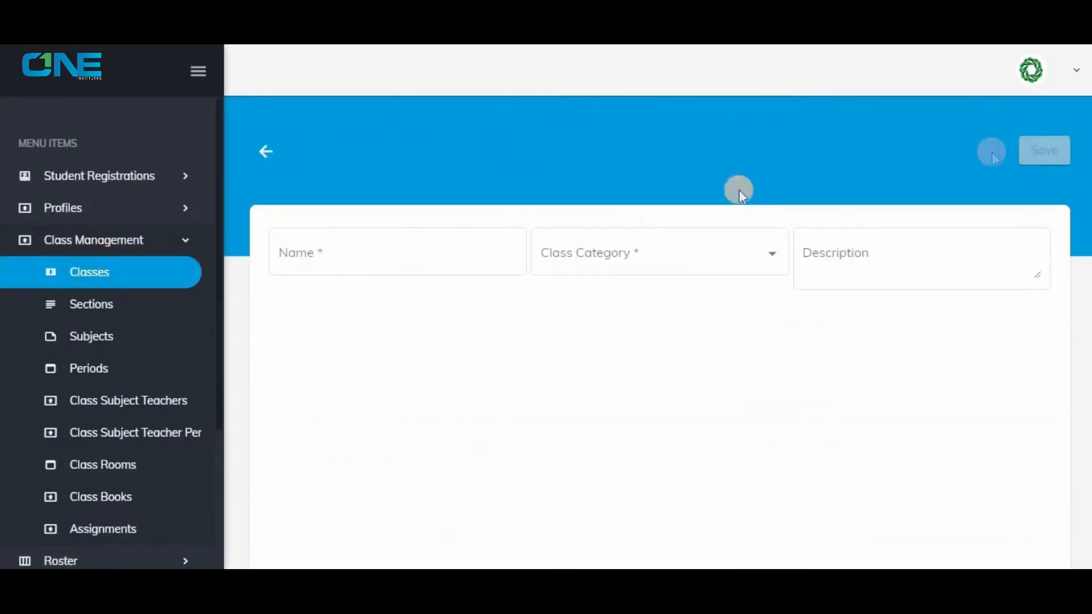
click(412, 252)
text(class 2)
click(647, 256)
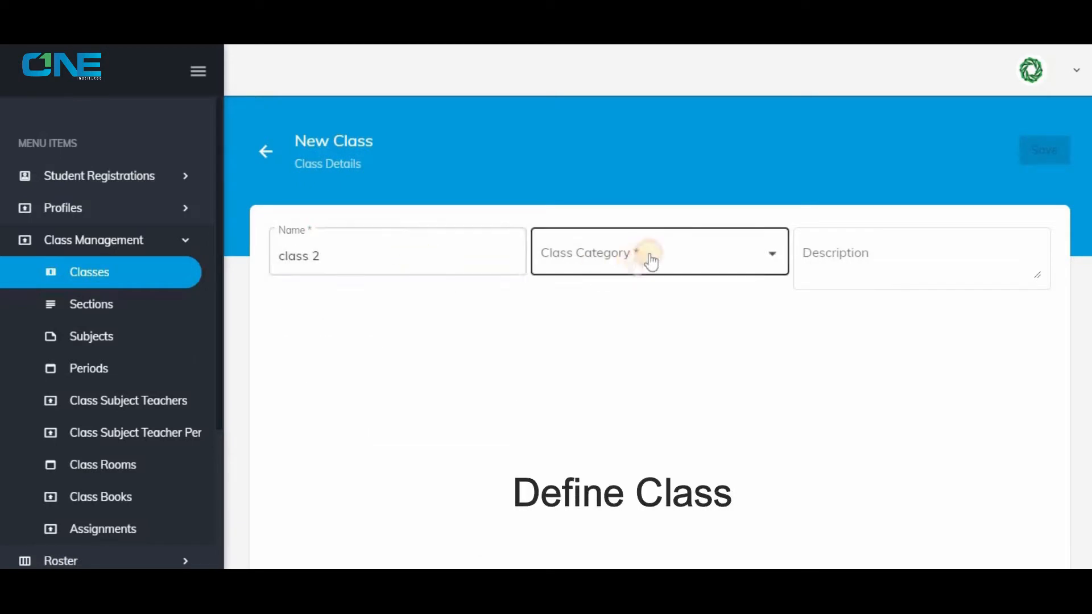
click(622, 266)
click(1043, 151)
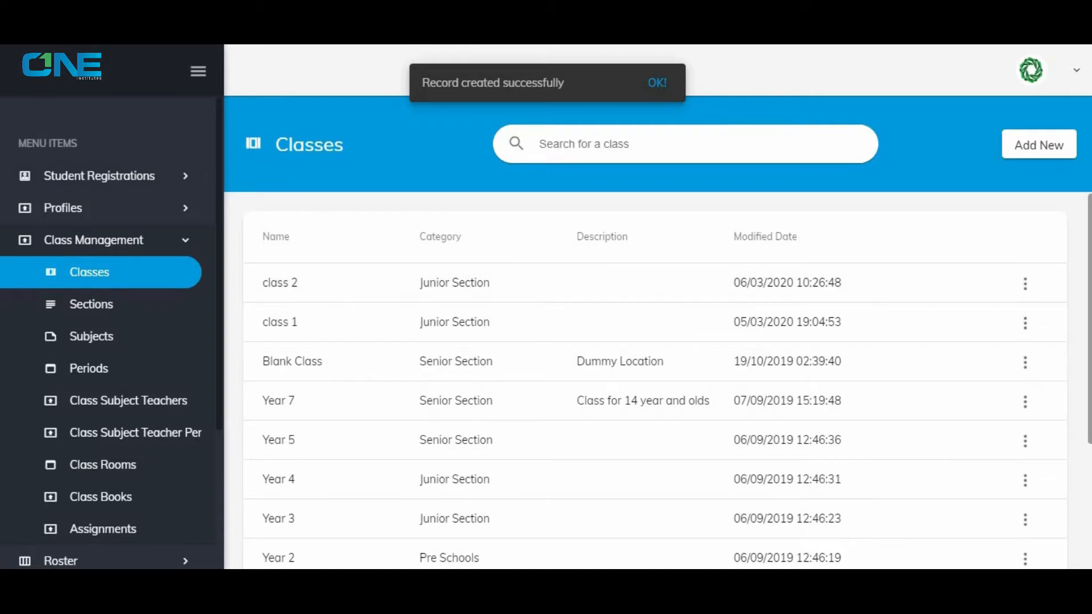
Create and save a new section named "A".
click(381, 244)
click(149, 312)
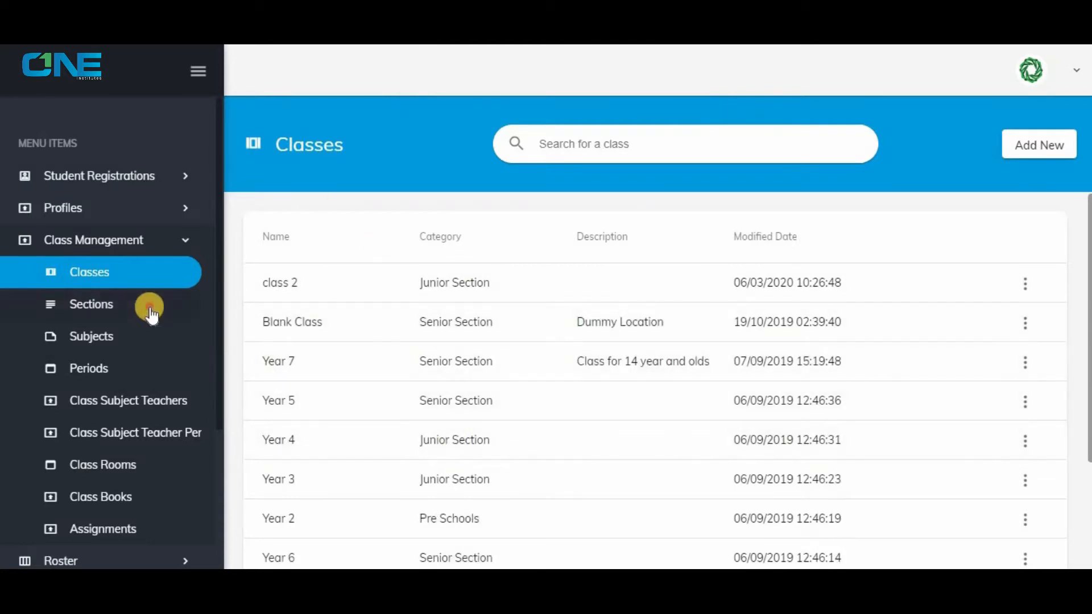
click(1041, 144)
click(373, 310)
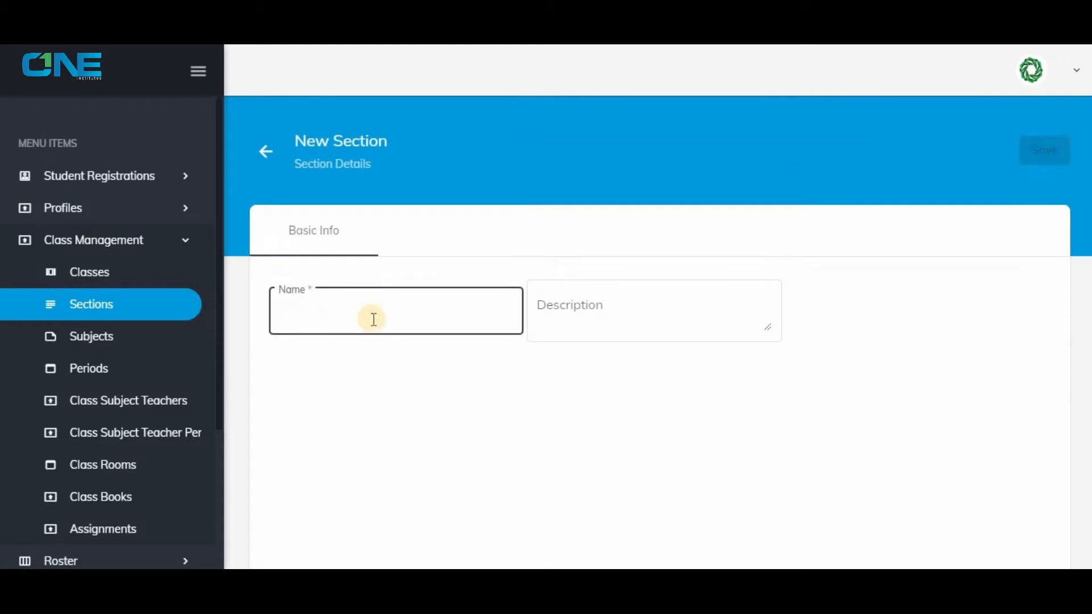
text(A)
click(1031, 154)
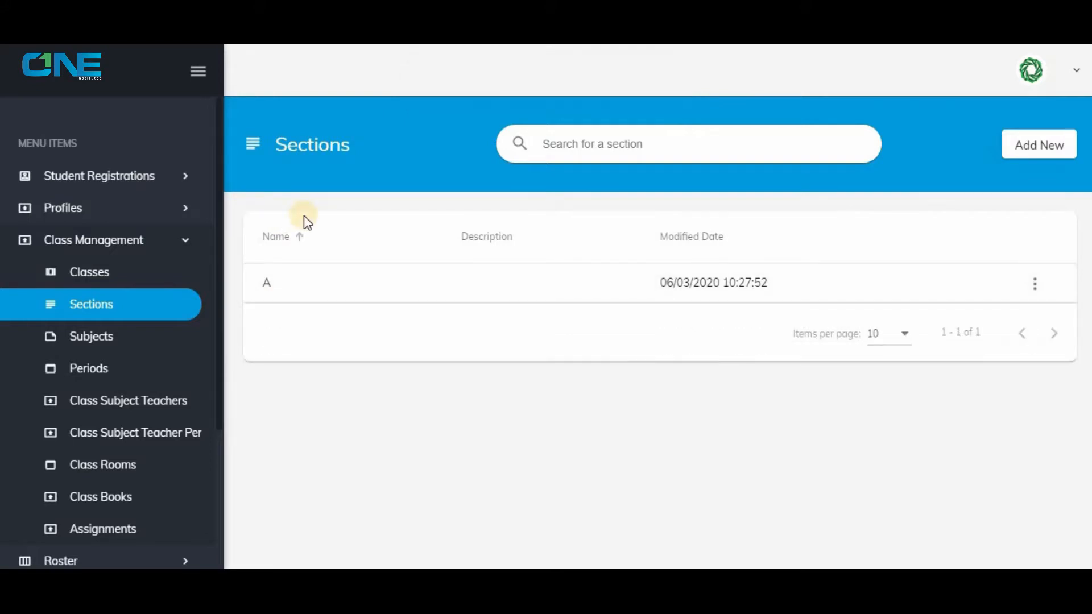
Create and save a new payment type named "Full payment".
click(104, 242)
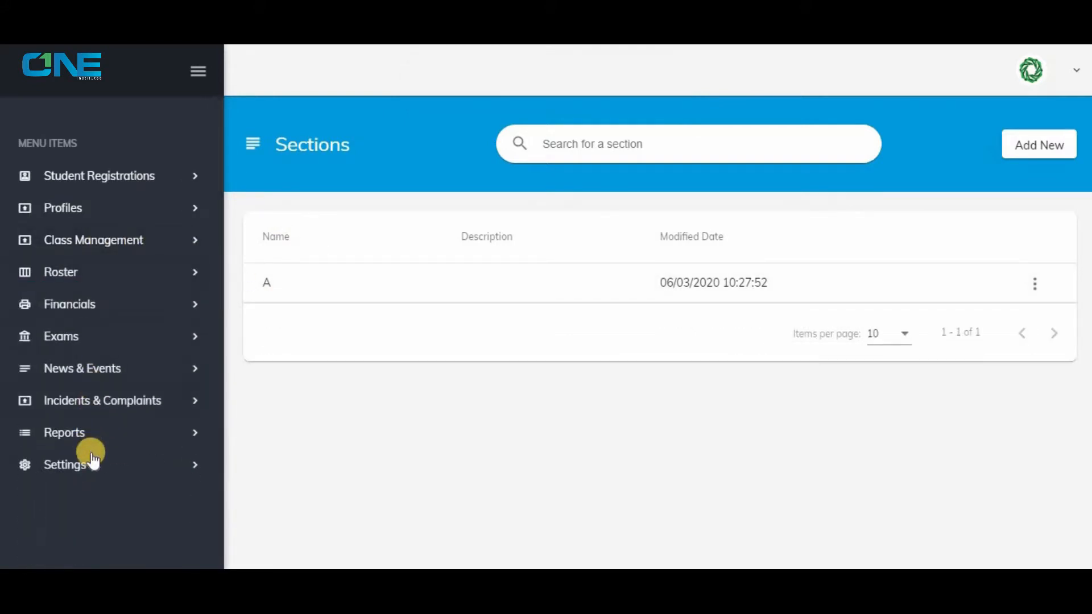
click(98, 465)
scroll(114, 444, down, 3)
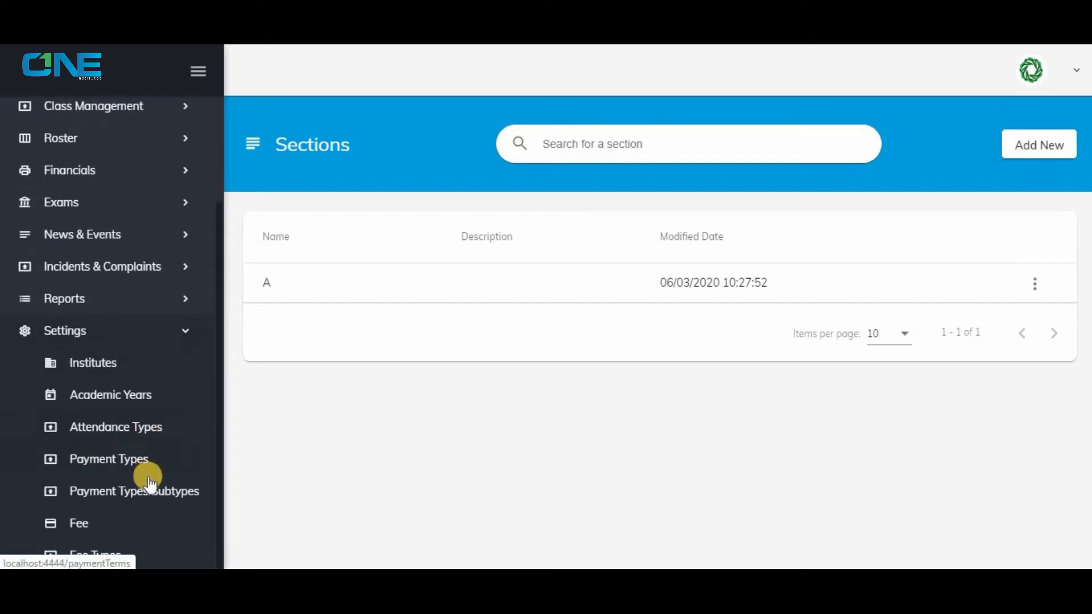
click(134, 461)
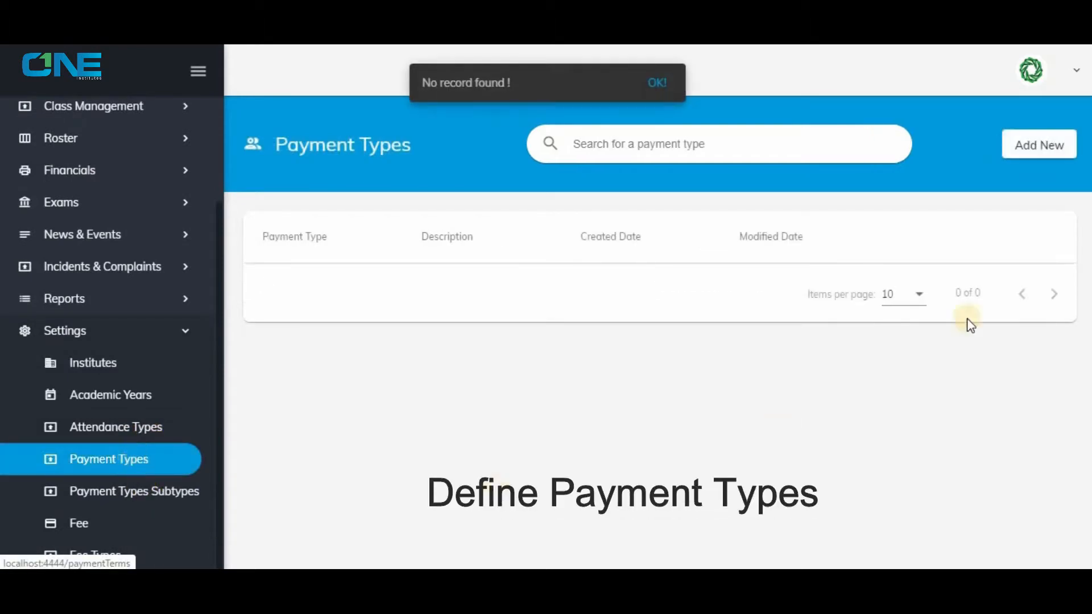
click(1019, 150)
click(463, 260)
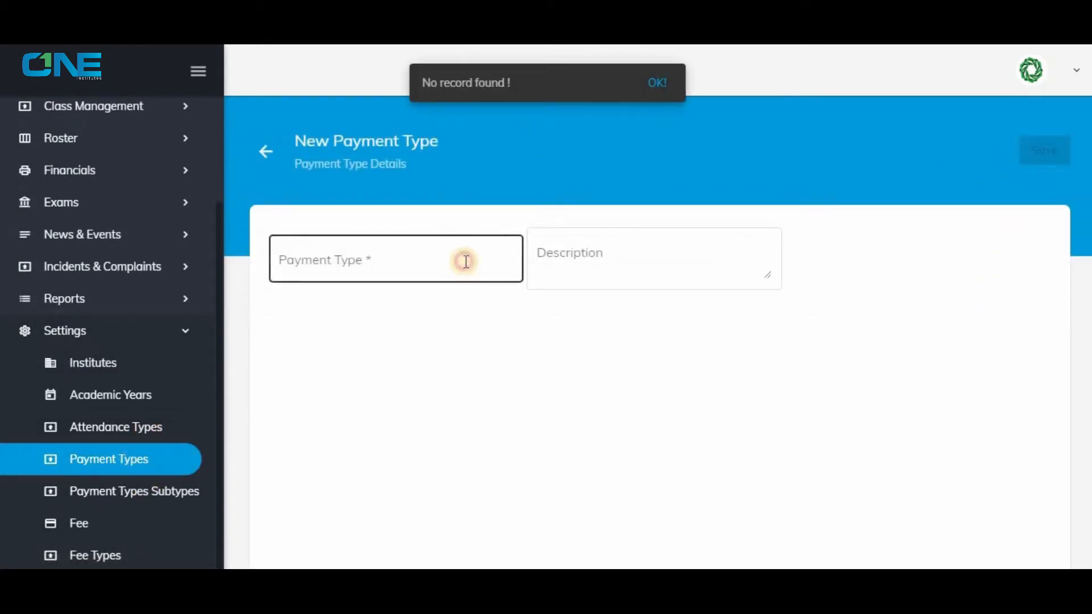
text(Full payment)
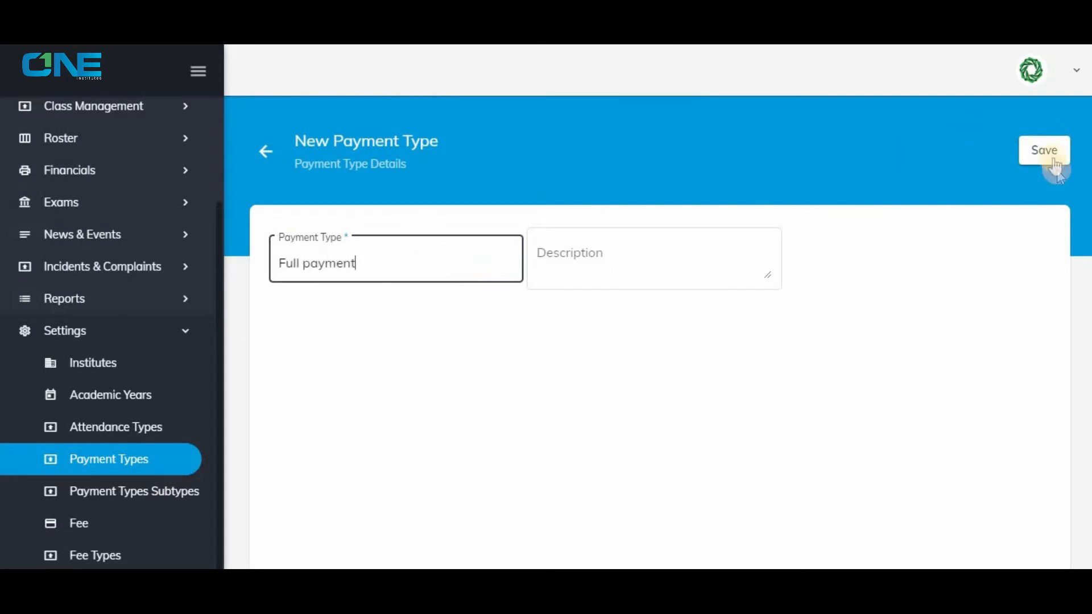
click(1052, 162)
Create and save a second payment type named "Term Payment".
click(1039, 149)
click(412, 258)
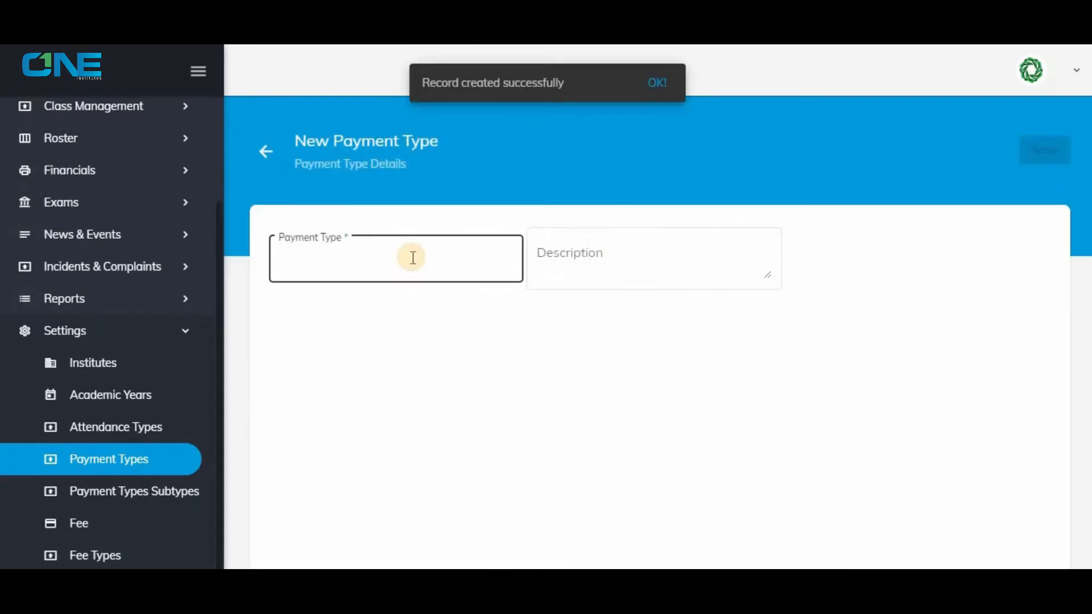
text(Term Payment)
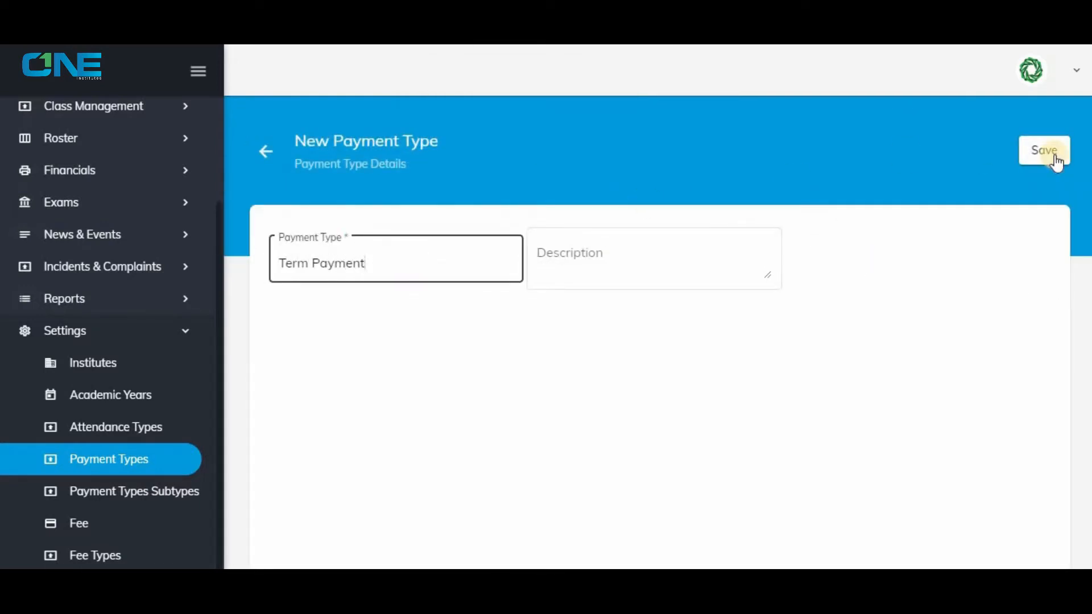
click(1054, 158)
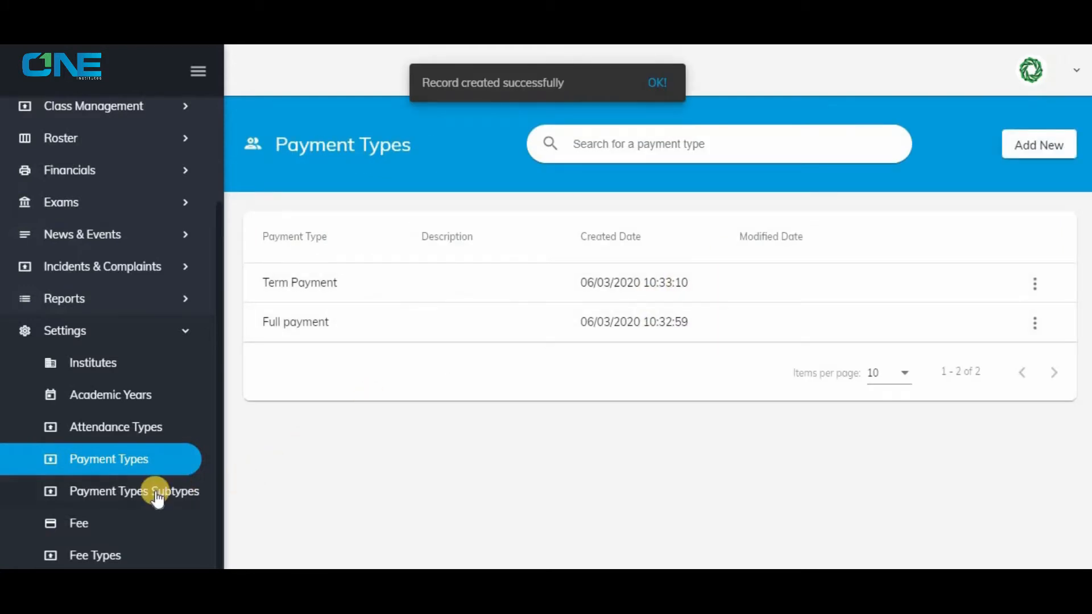
Start a new payment subtype under Full payment and name it "Admission".
click(108, 492)
click(1049, 142)
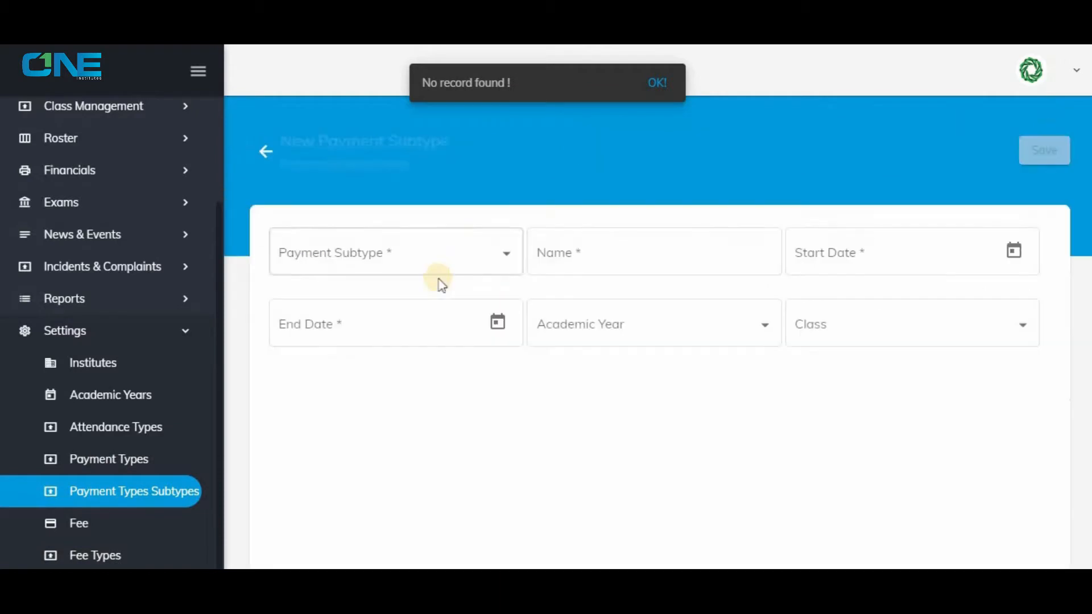
click(440, 268)
click(356, 272)
click(608, 251)
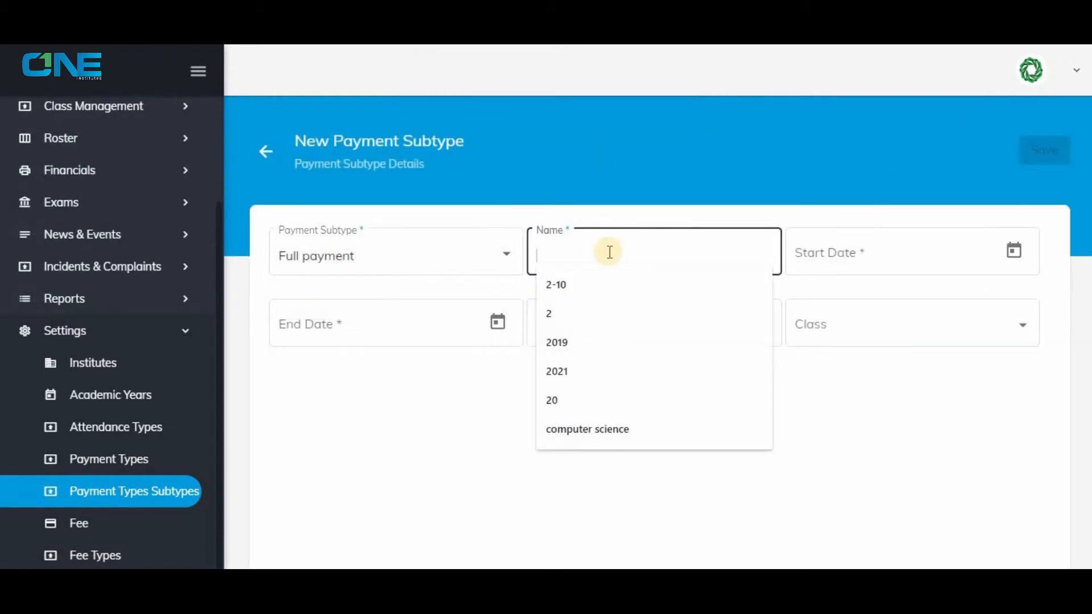
text(Addmission)
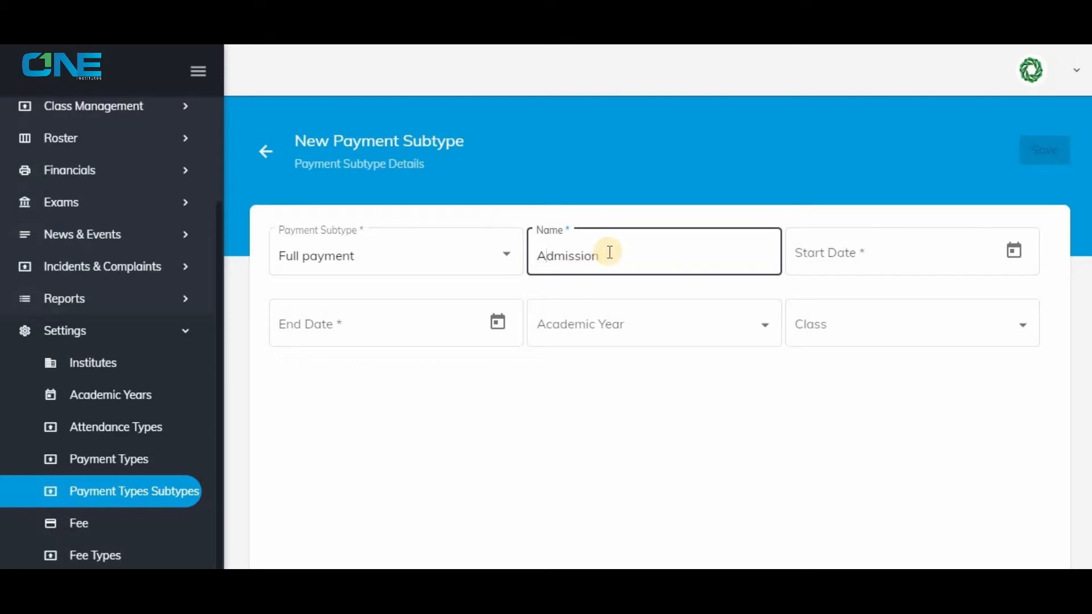
Set the Admission subtype's start date to 1/1/2020.
click(992, 238)
click(1002, 380)
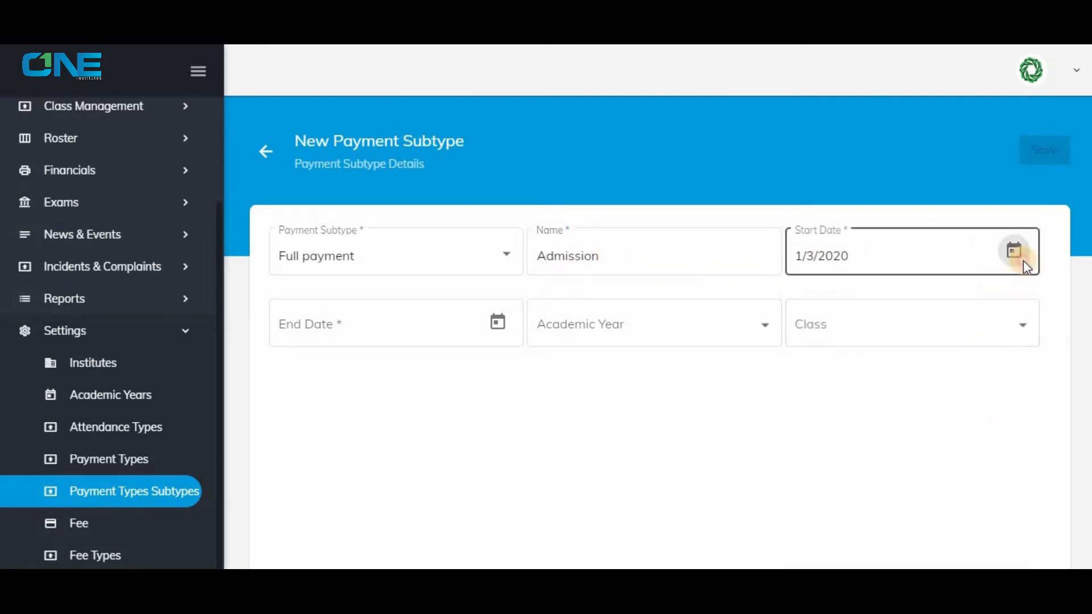
click(1014, 252)
click(836, 310)
click(828, 391)
click(841, 395)
click(889, 408)
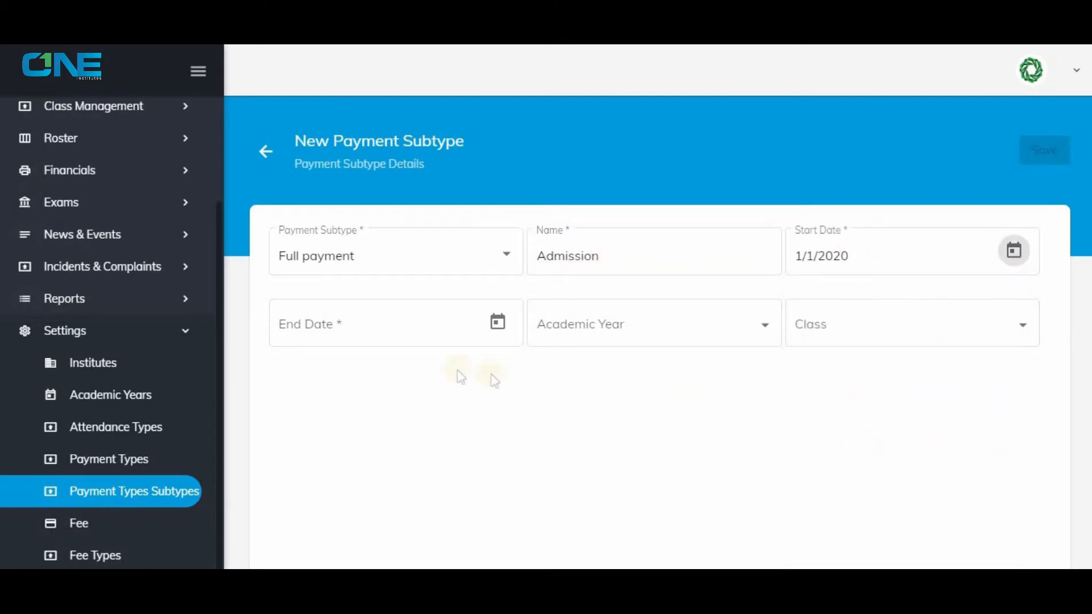
Set the Admission subtype's end date to 20/1/2020.
click(487, 325)
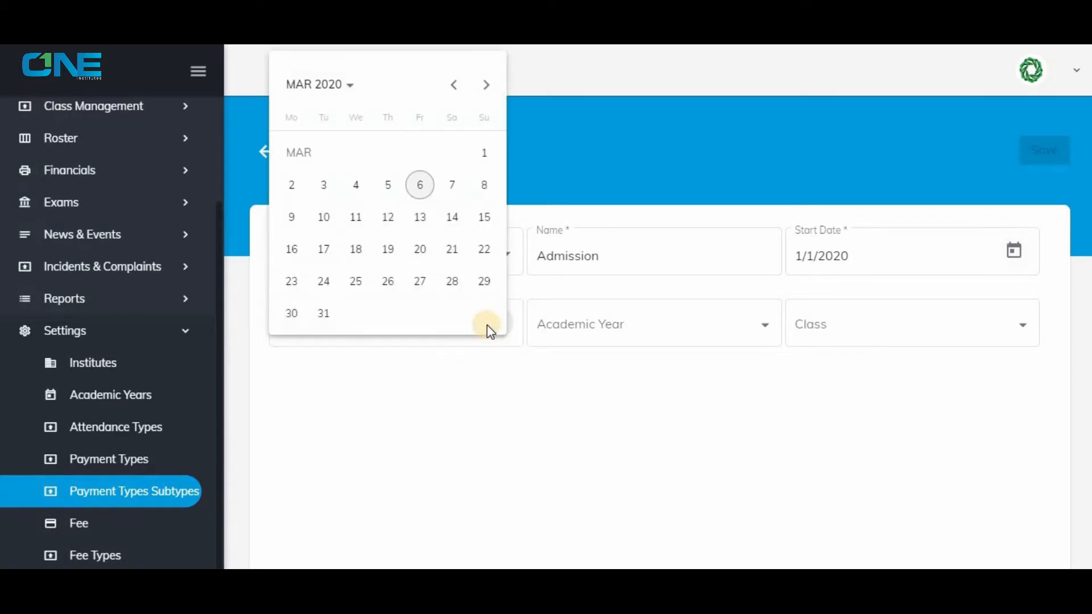
click(328, 89)
click(301, 166)
click(302, 167)
click(292, 281)
Assign the Admission subtype to academic year 2020 and class 2, and save it.
click(641, 329)
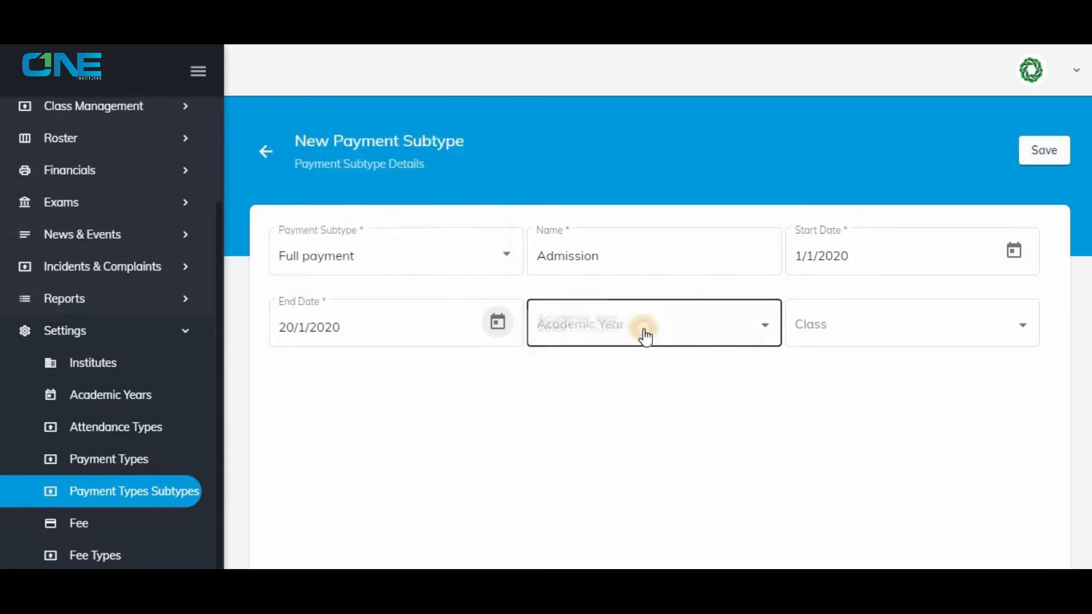
click(641, 329)
click(880, 329)
click(870, 364)
click(1043, 151)
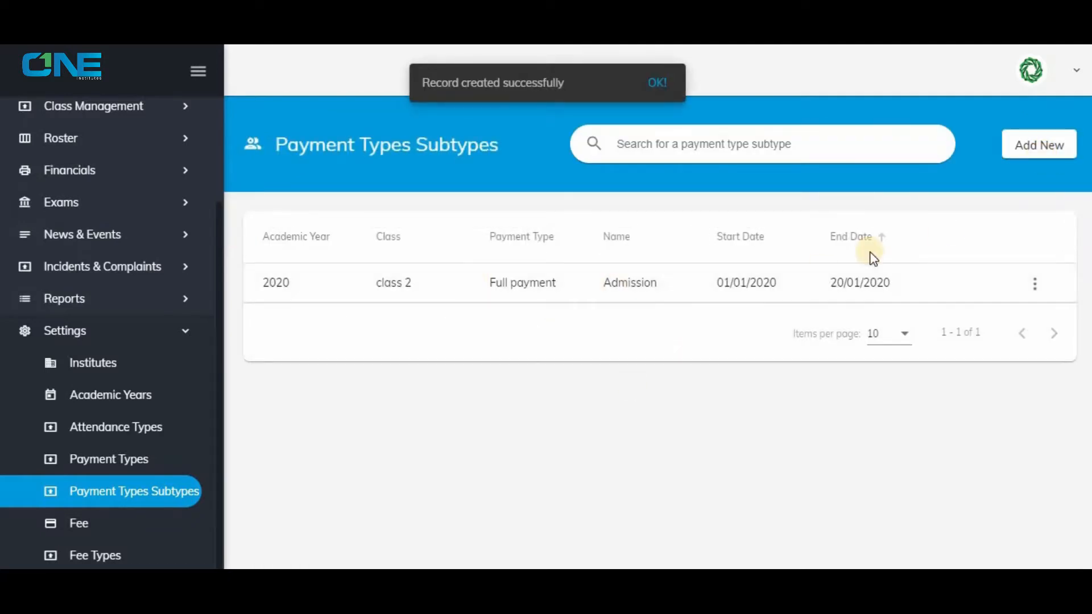
Start another payment subtype under Term Payment and name it "Term 1".
click(1036, 151)
click(410, 265)
click(377, 296)
click(614, 253)
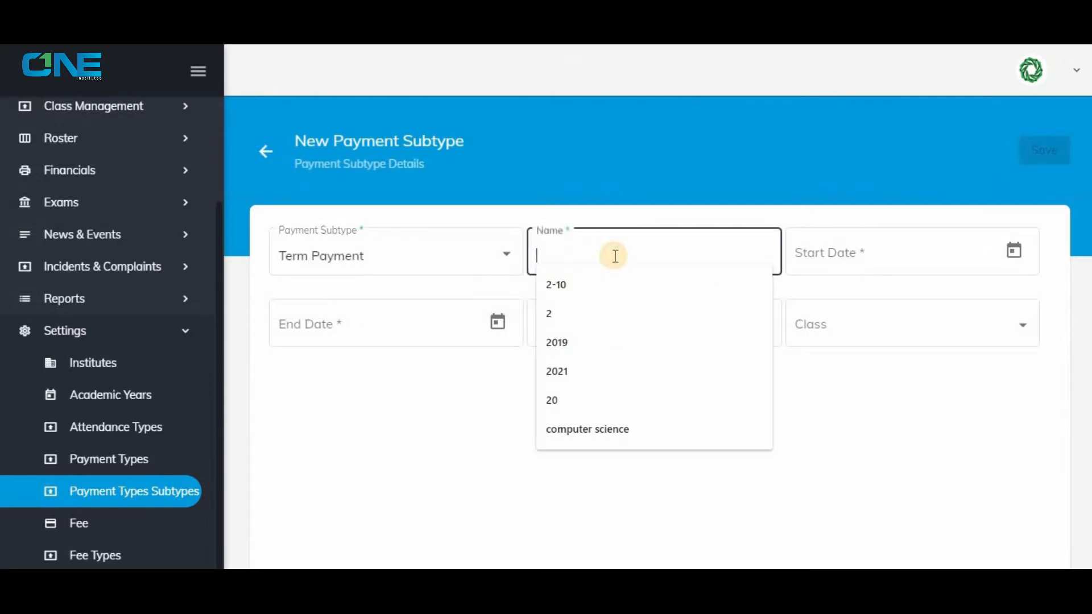
text(Term 1)
Set the Term 1 subtype's start date to 1/1/2020 and its end date to 31/3/2020.
click(1014, 251)
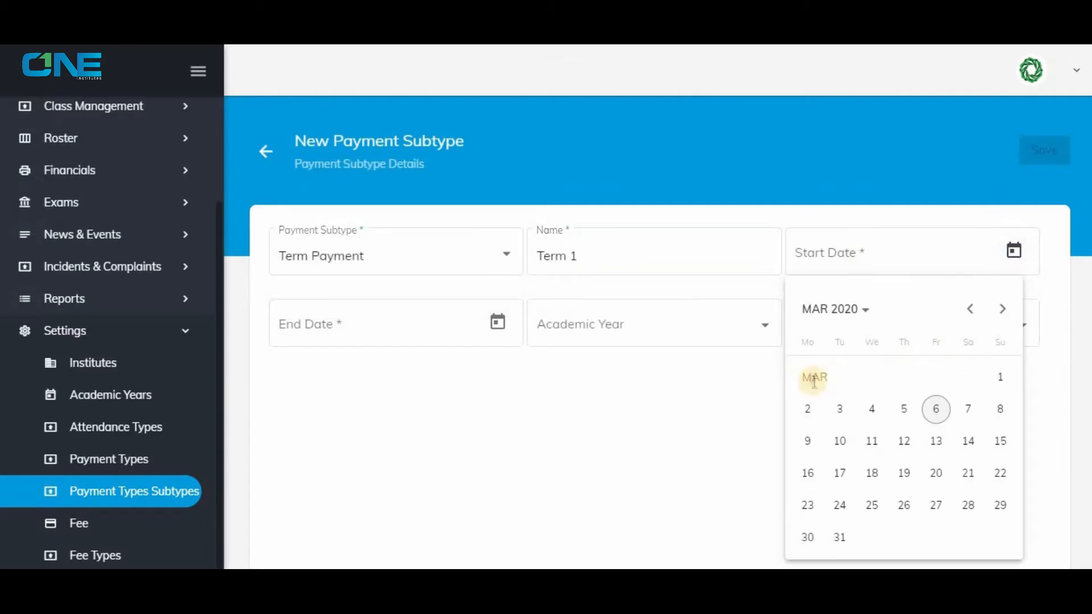
click(833, 309)
click(836, 393)
click(872, 407)
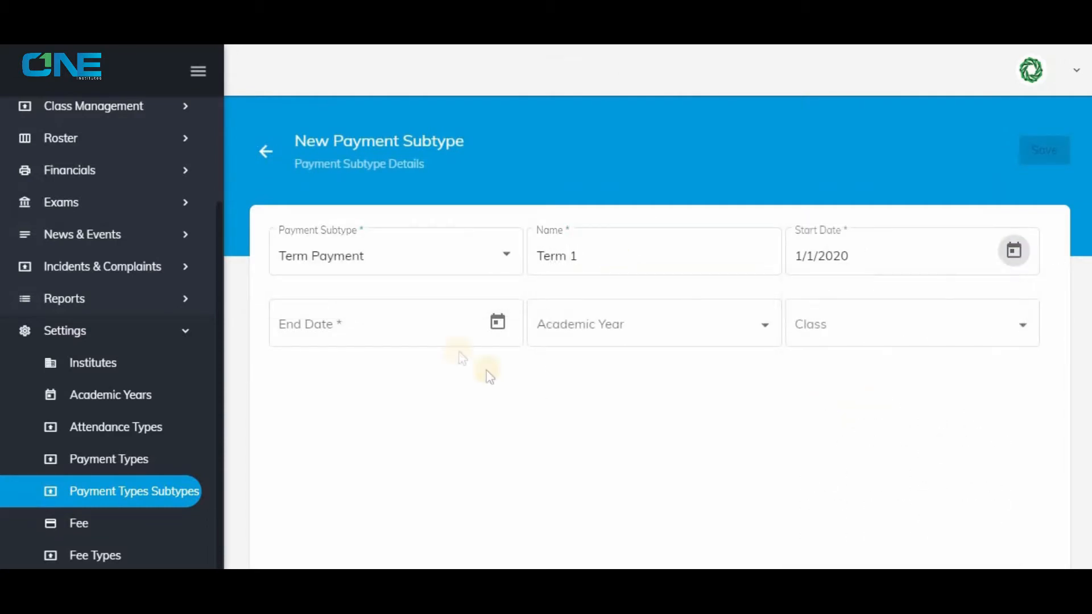
click(498, 322)
click(324, 313)
Assign the Term 1 subtype to academic year 2020 and class 2, and save it.
click(770, 325)
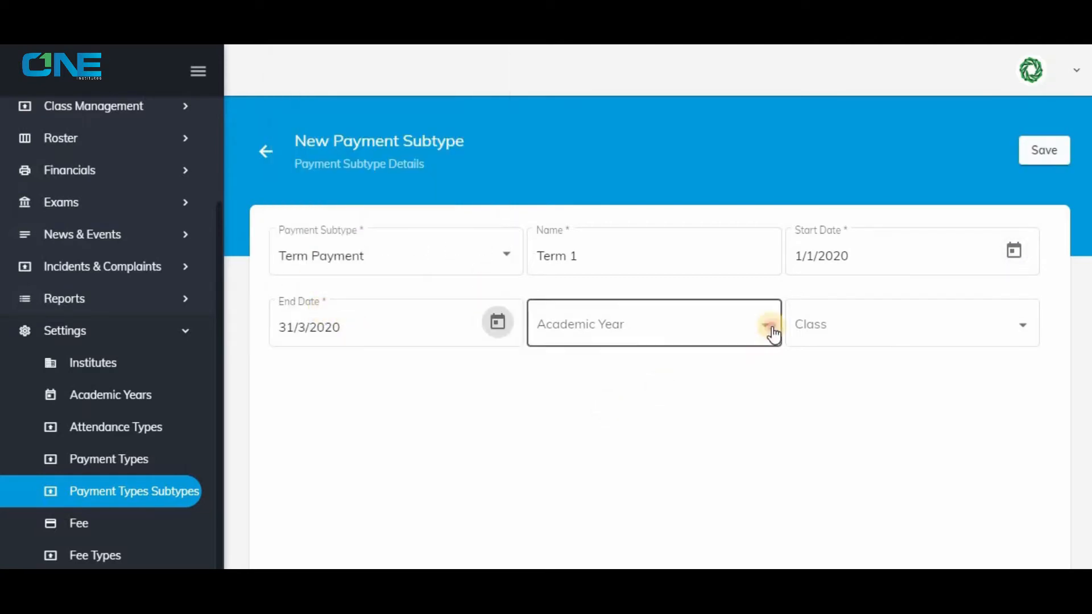
click(682, 327)
click(973, 319)
click(873, 432)
click(1043, 151)
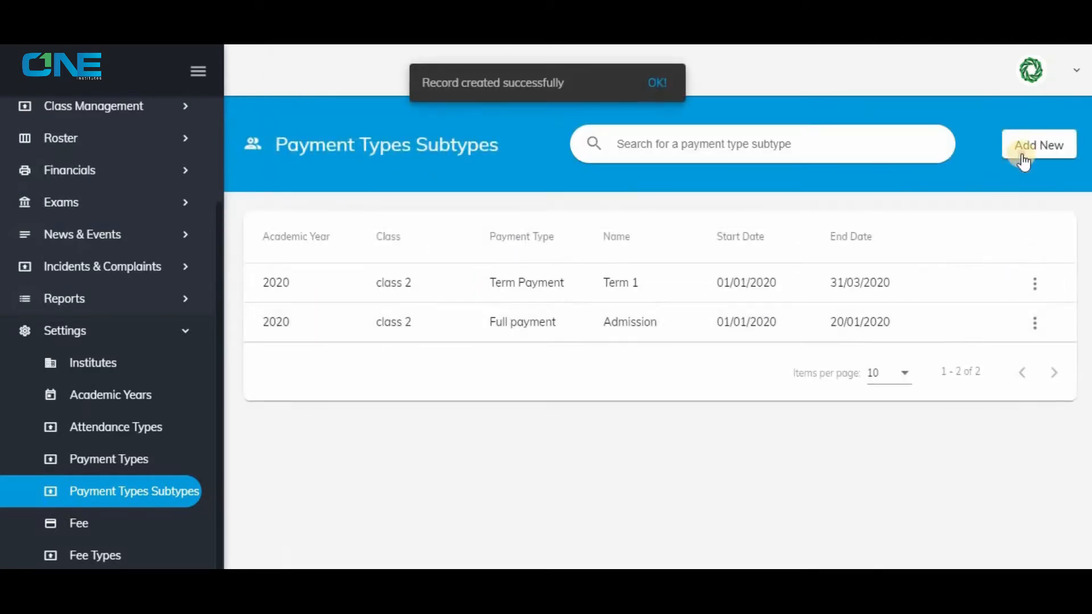
Start another payment subtype under Term Payment and name it "Term 2".
click(1040, 144)
click(495, 262)
click(443, 296)
click(577, 254)
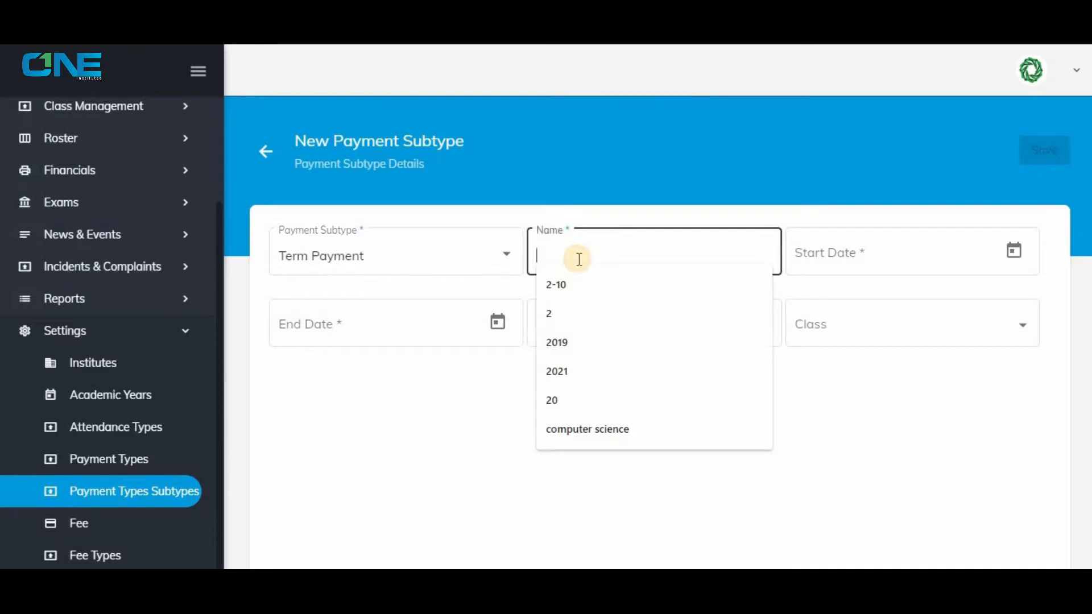
text(Term 2)
Set the Term 2 subtype's start date to 1/4/2020 and its end date to 31/8/2020.
click(1014, 251)
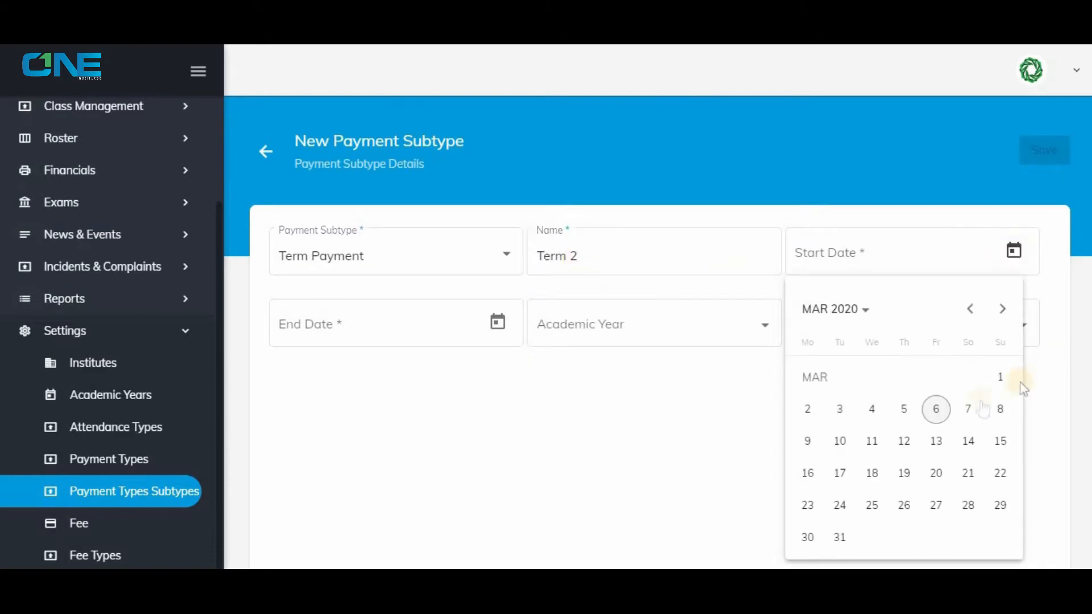
click(834, 308)
click(813, 390)
click(989, 391)
click(867, 410)
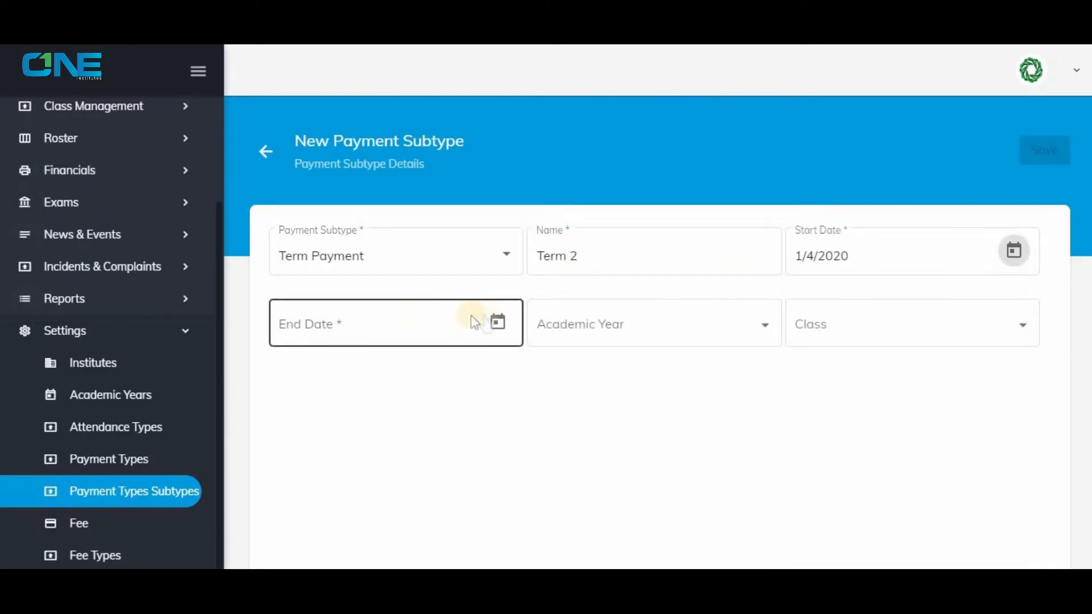
click(497, 318)
click(347, 86)
click(303, 165)
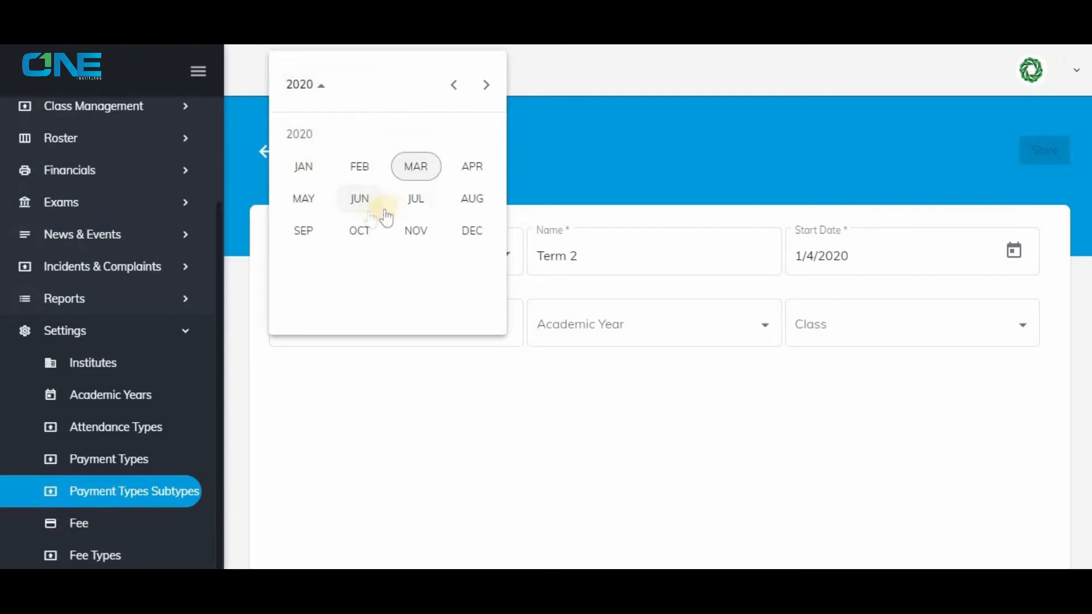
click(471, 199)
click(291, 314)
Assign the Term 2 subtype to academic year 2020 and class 2, and save it.
click(586, 330)
click(586, 328)
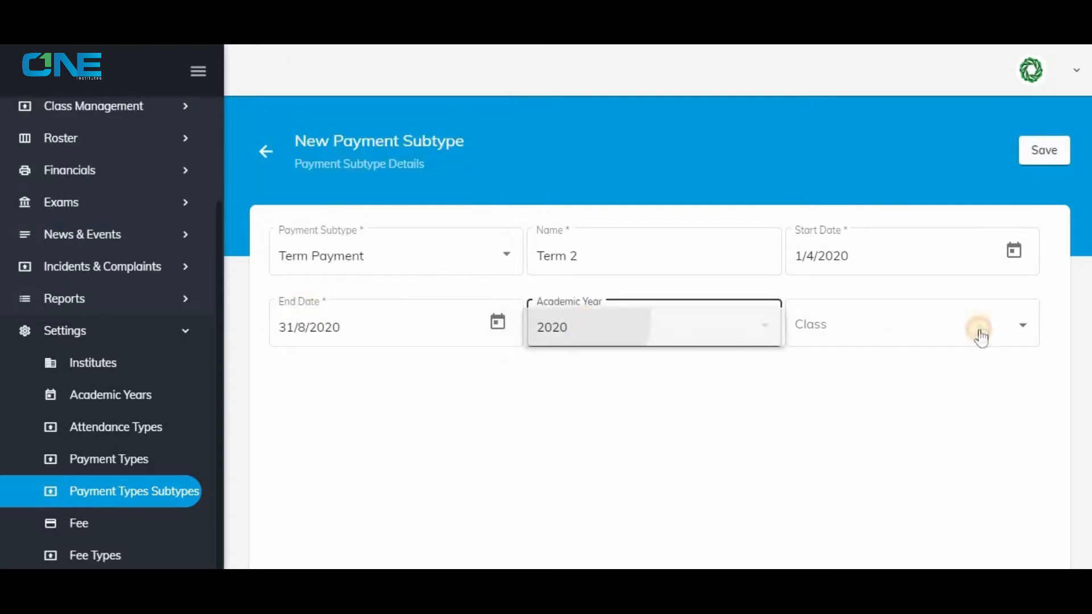
click(978, 331)
click(955, 362)
click(1040, 153)
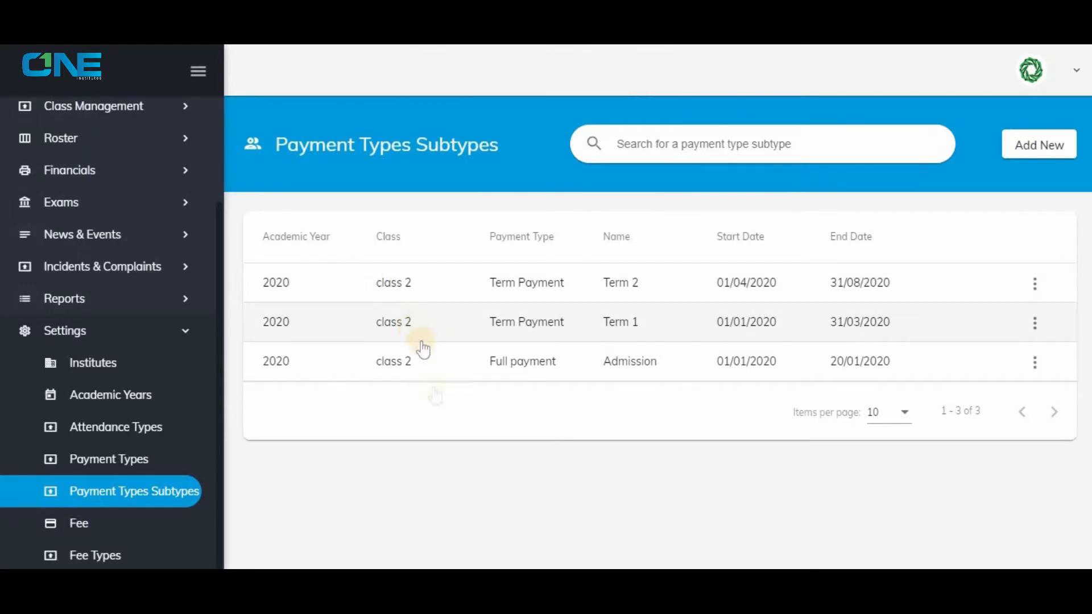
Create a fee type named "Admission Fee" without a description and save it.
click(134, 556)
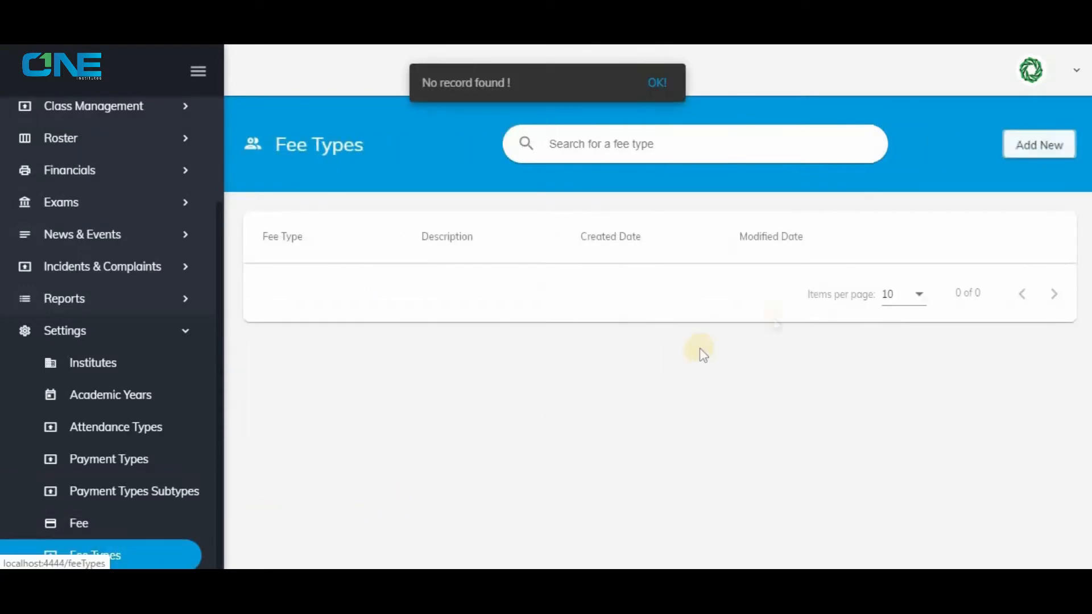
click(1015, 149)
click(496, 255)
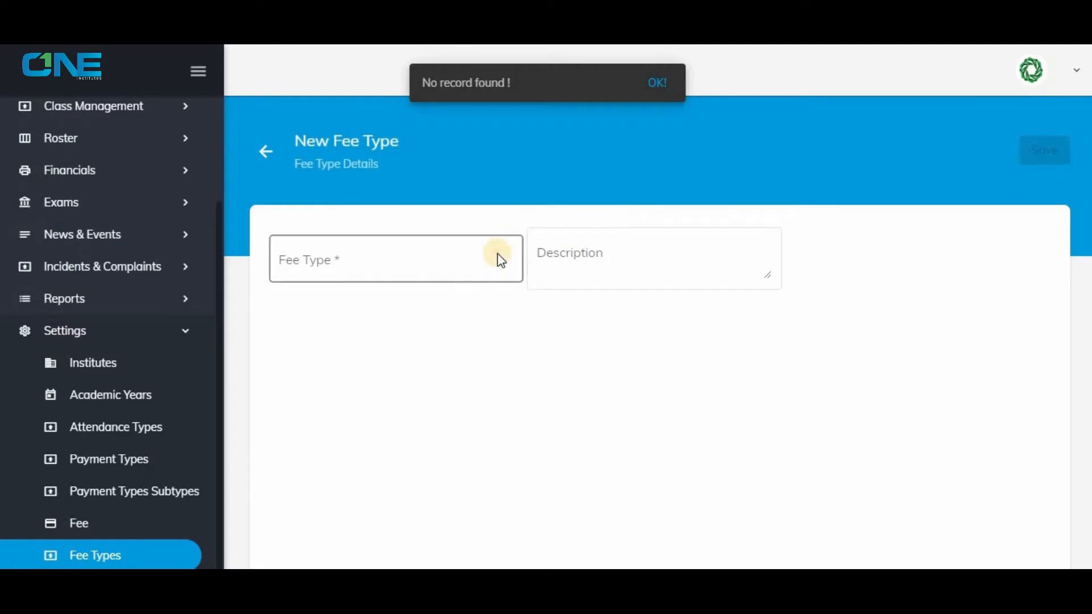
text(Admissio)
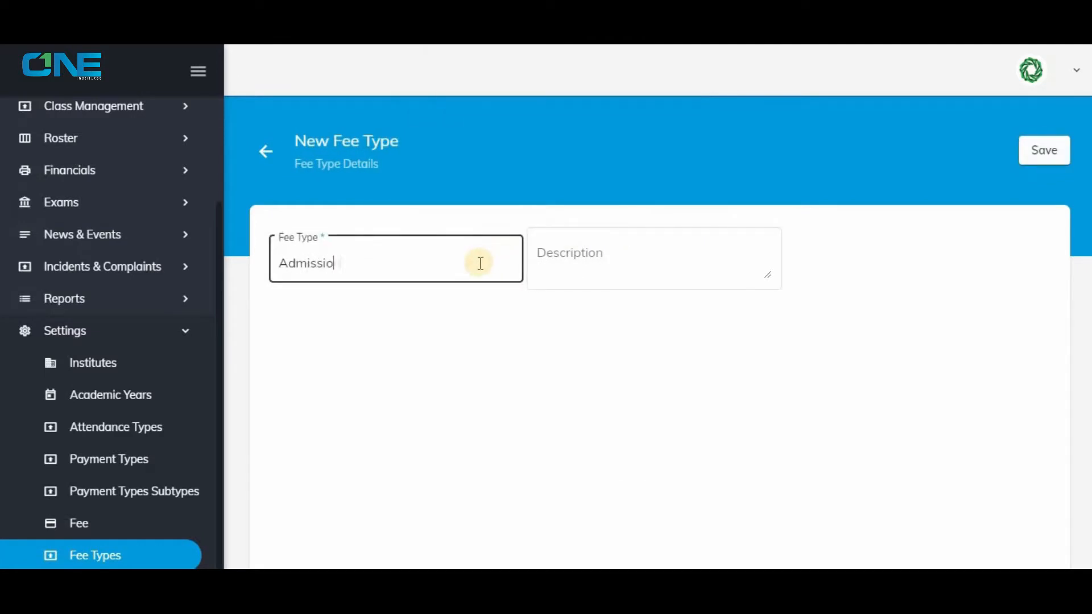
text(n Fee)
click(1035, 152)
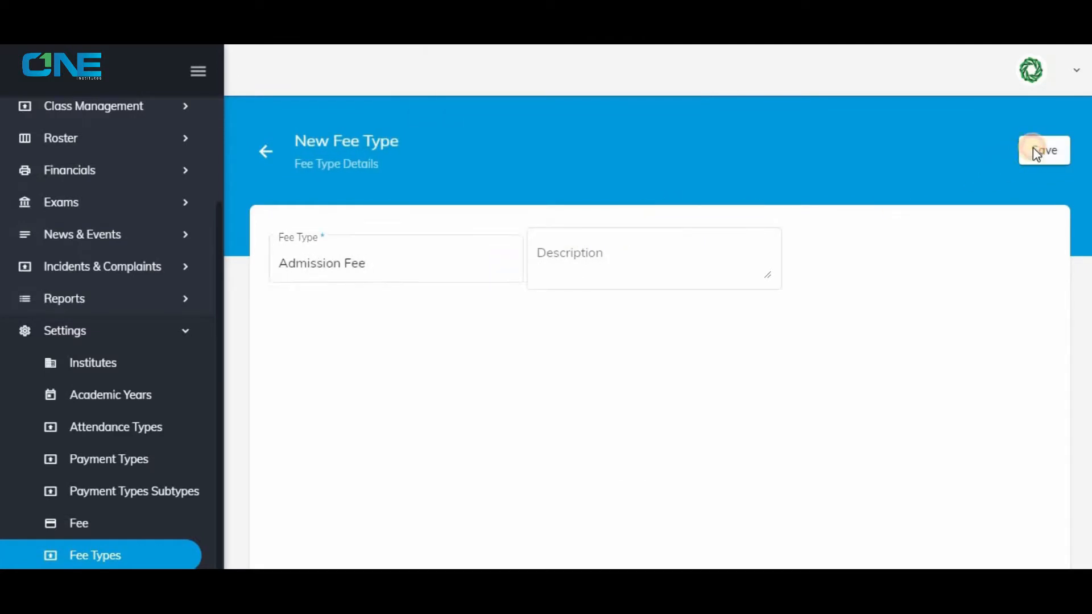
Create a second fee type named "Tution Fee" and save it.
click(1039, 155)
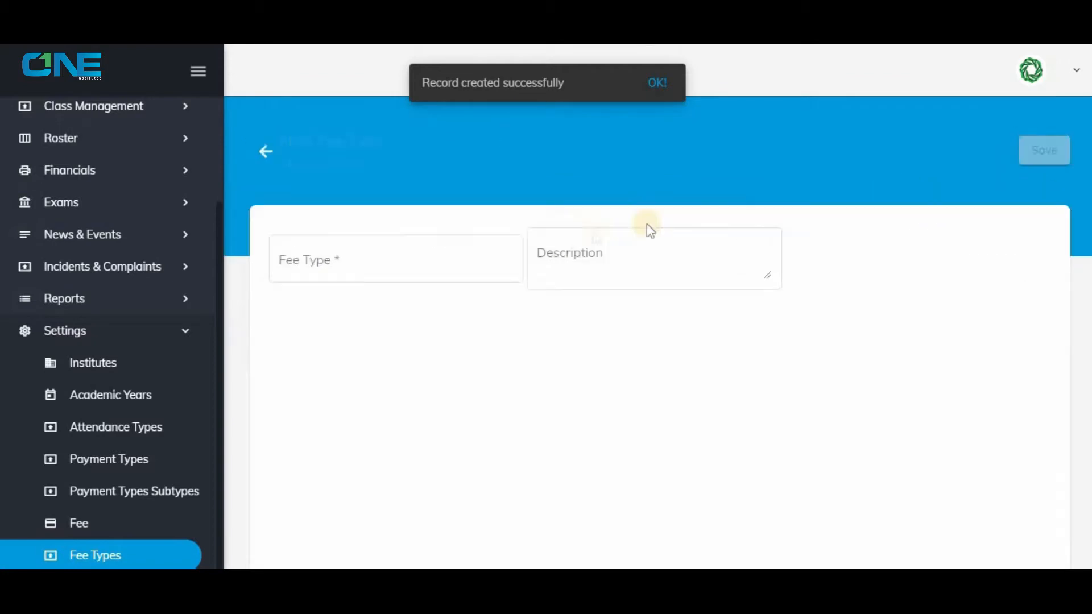
click(447, 259)
text(Tution Fee)
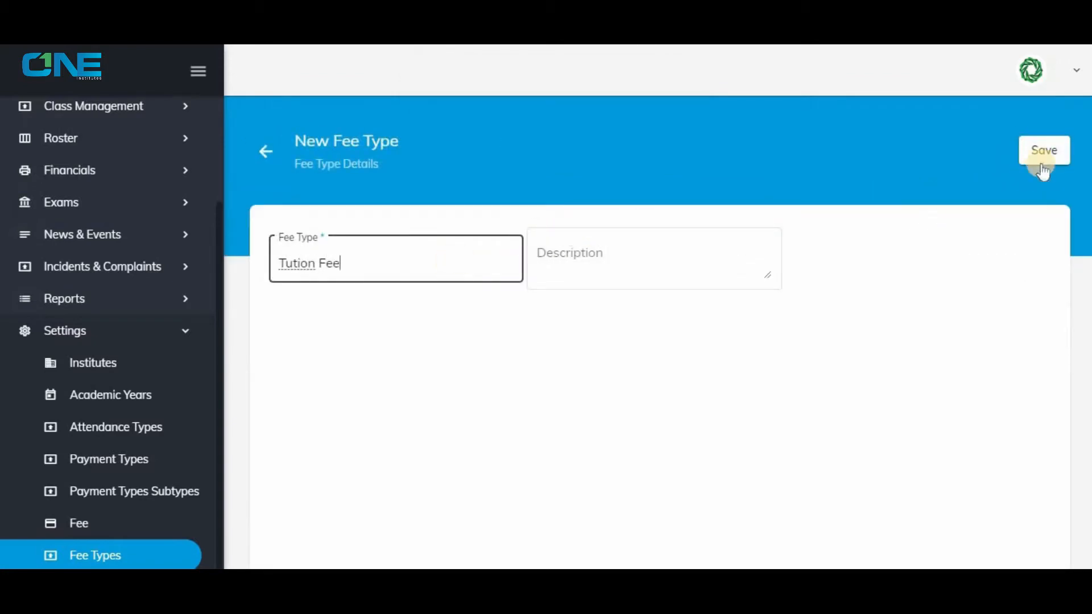
click(1041, 163)
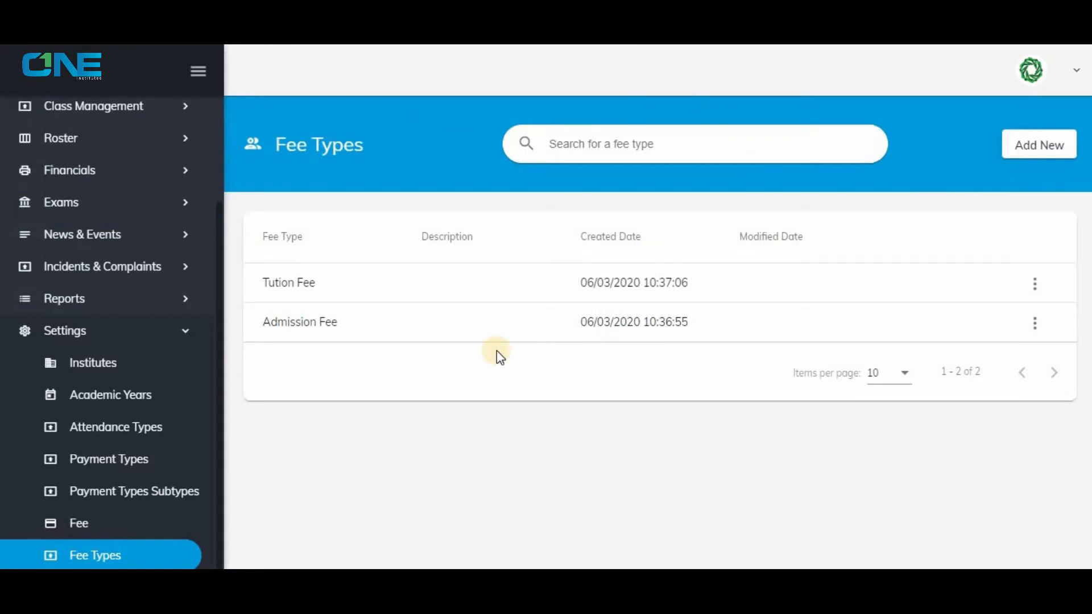
Start a new fee for academic year 2020 and class 2 with the fee type Admission Fee.
click(139, 525)
click(1041, 143)
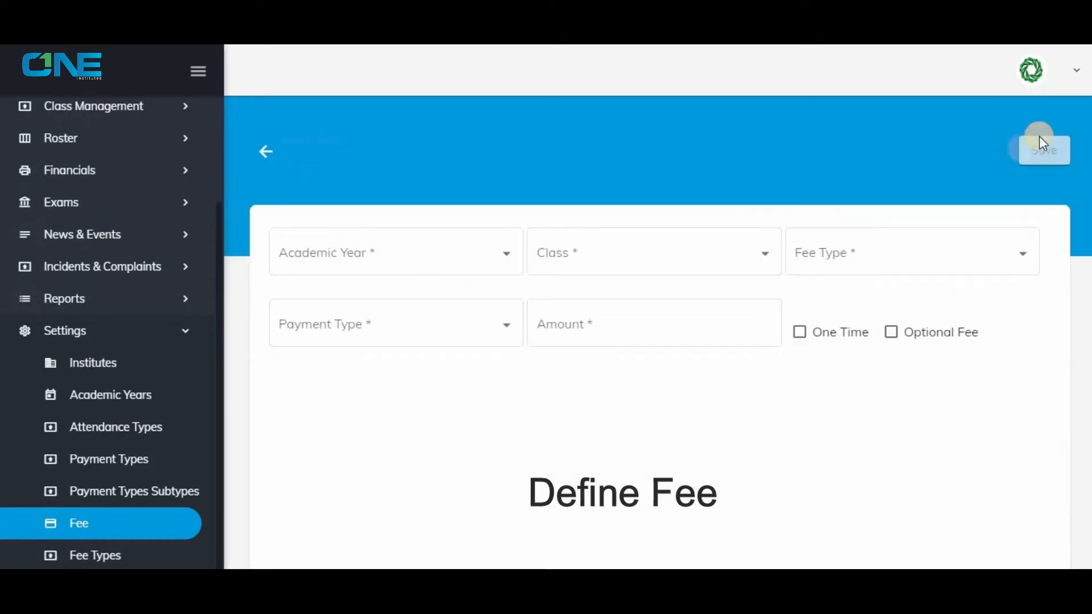
click(347, 253)
click(346, 255)
click(609, 259)
click(610, 259)
click(871, 232)
click(825, 254)
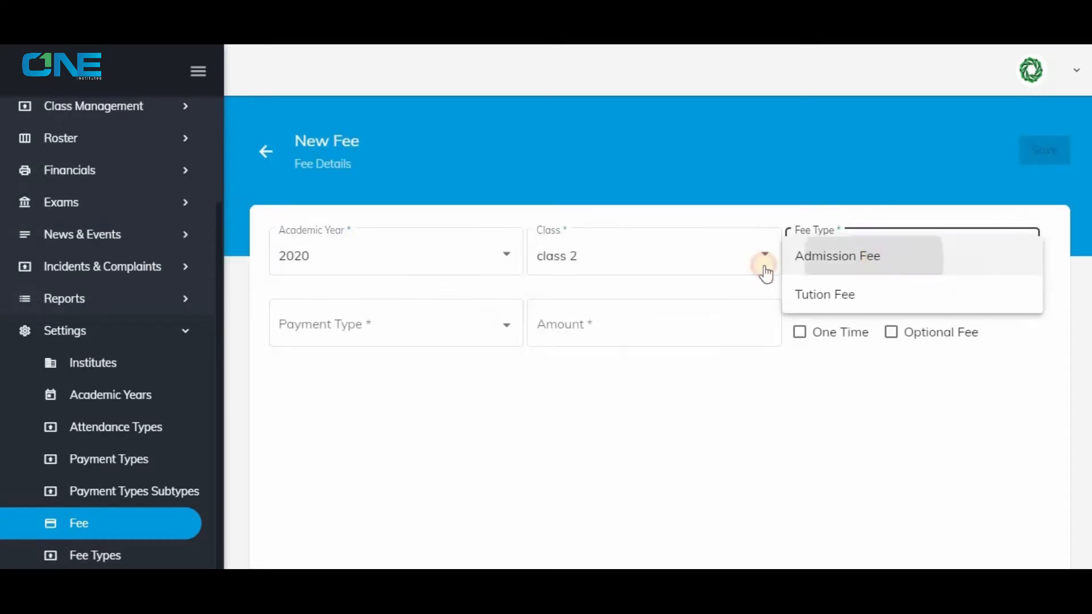
Set the admission fee to Full payment with an amount of 1000, mark it One Time, and save it.
click(356, 325)
click(398, 327)
click(564, 321)
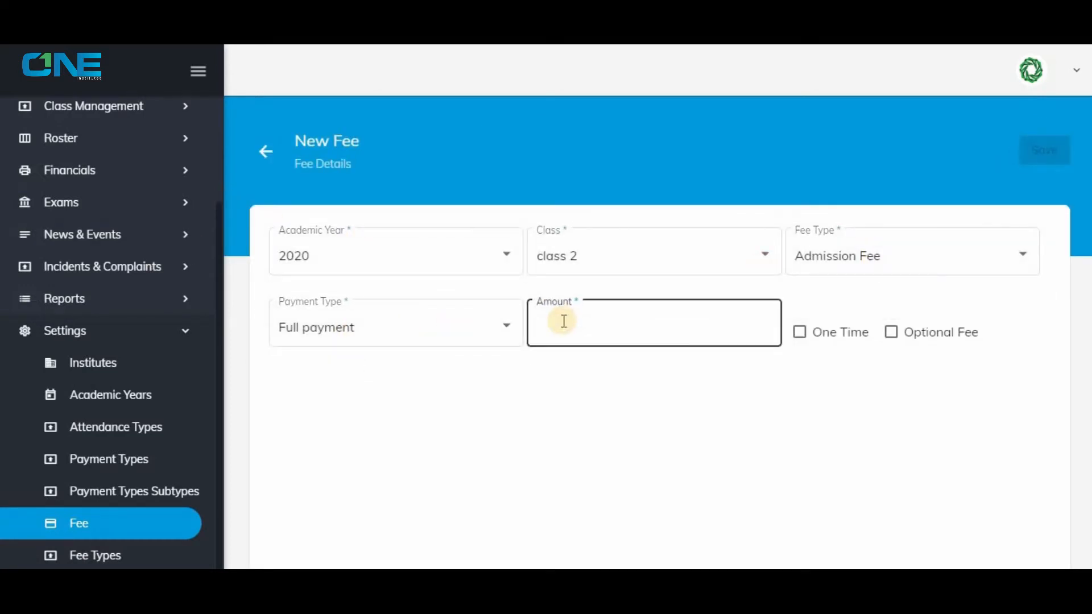
text(1000)
click(826, 333)
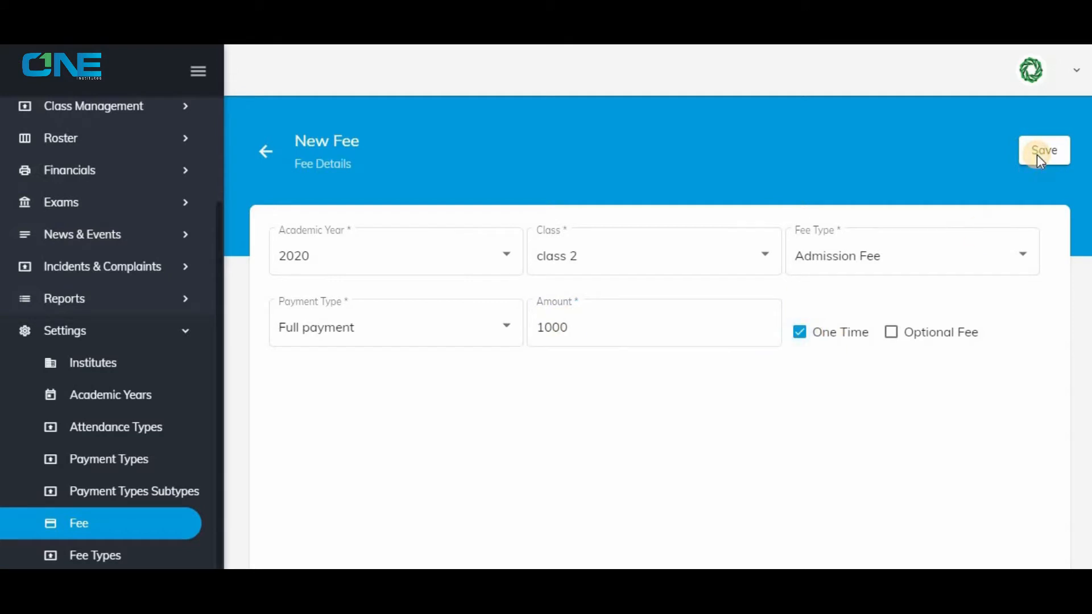
click(1036, 153)
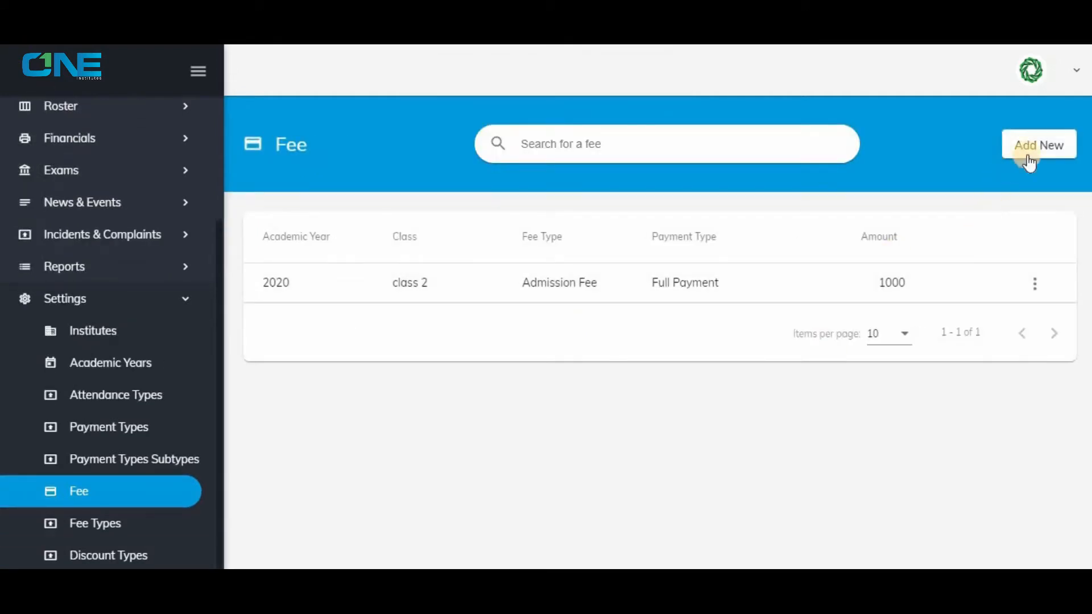
Start another fee for academic year 2020 and class 2 with the fee type Tuition Fee.
click(1027, 154)
click(345, 256)
click(352, 257)
click(602, 273)
click(602, 285)
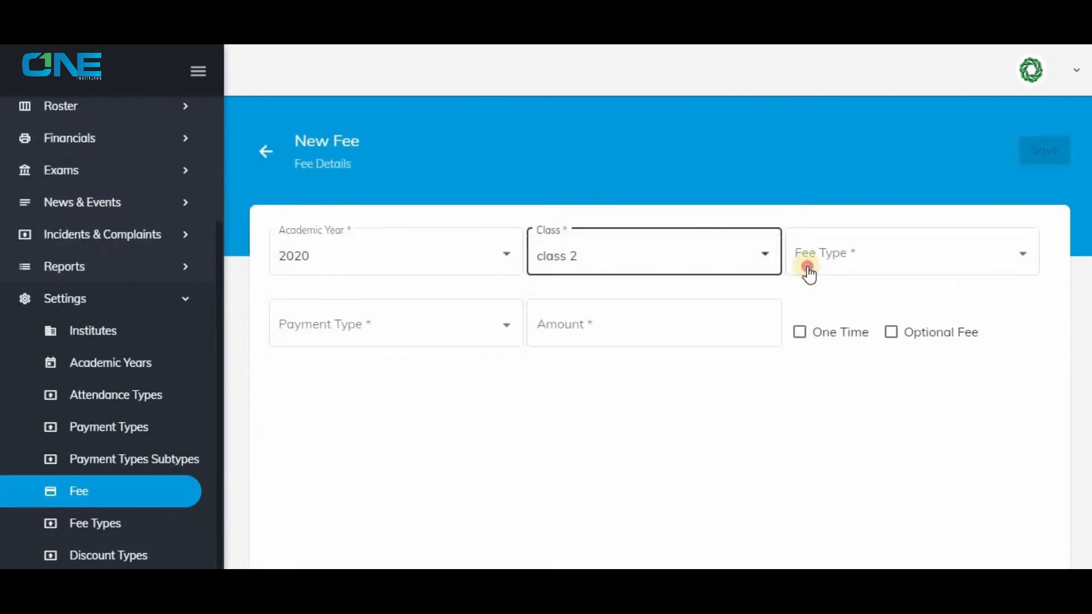
click(807, 273)
Set the tuition fee to Term Payment with an amount of 500, and save it.
click(398, 326)
click(394, 367)
click(617, 322)
text(500)
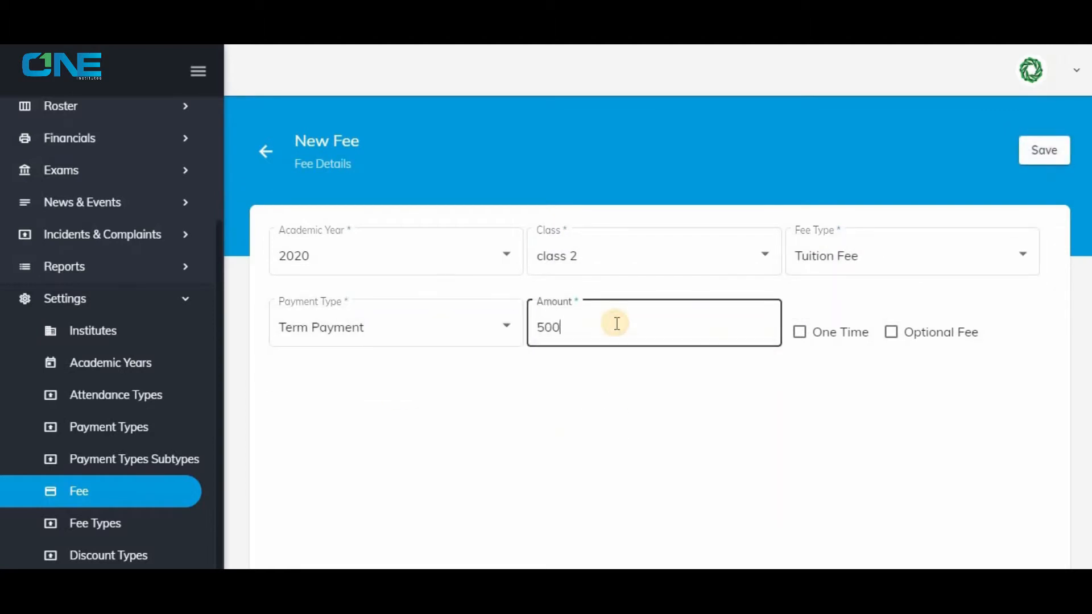
click(1043, 154)
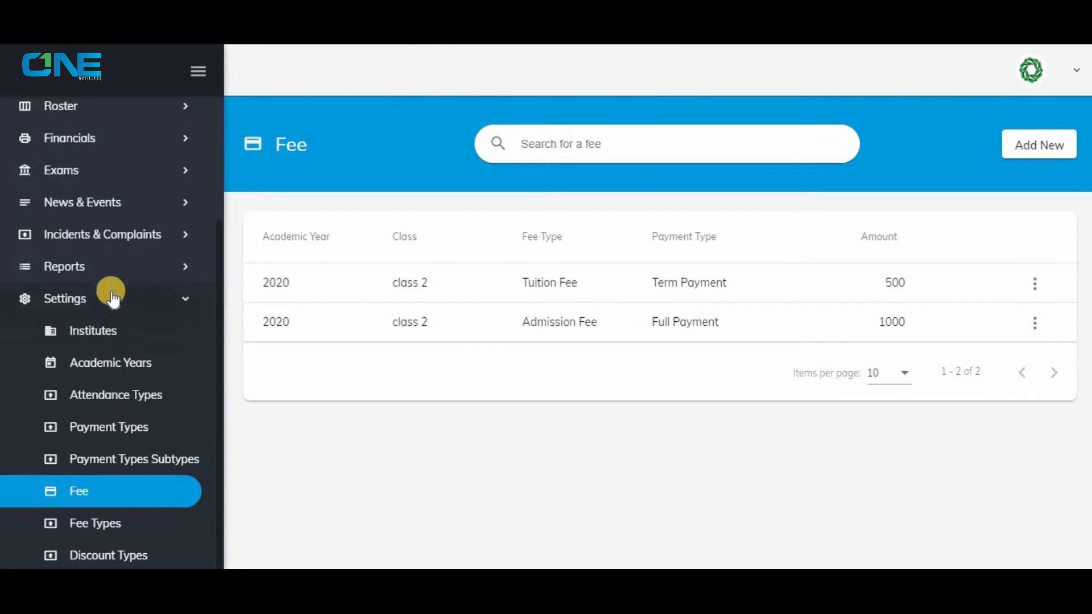
Start a new student application under Student Registrations and enter the student's first and last name.
scroll(111, 284, up, 3)
click(105, 176)
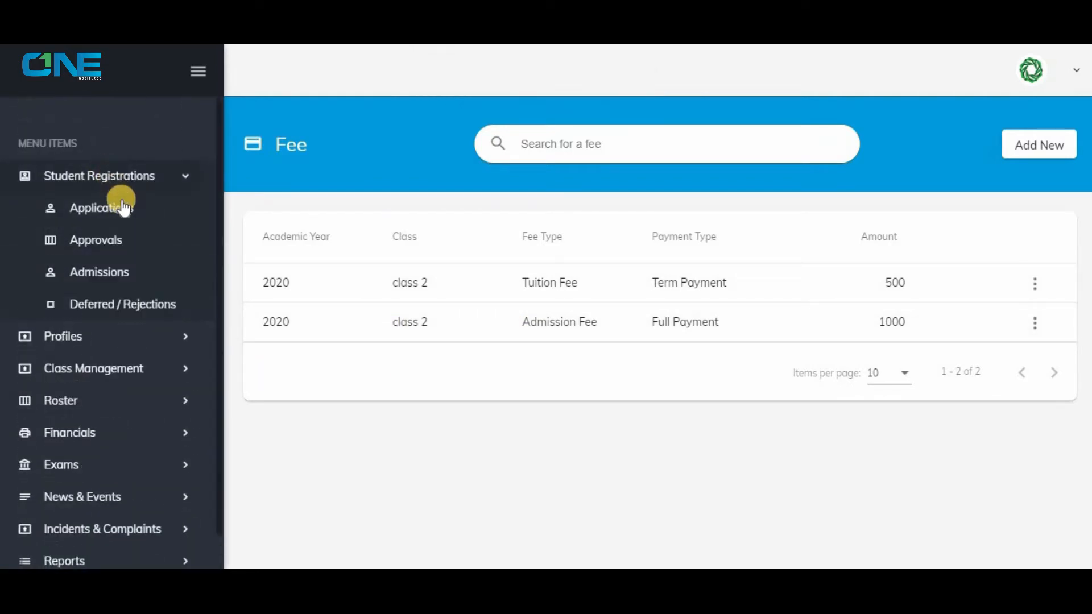
click(123, 206)
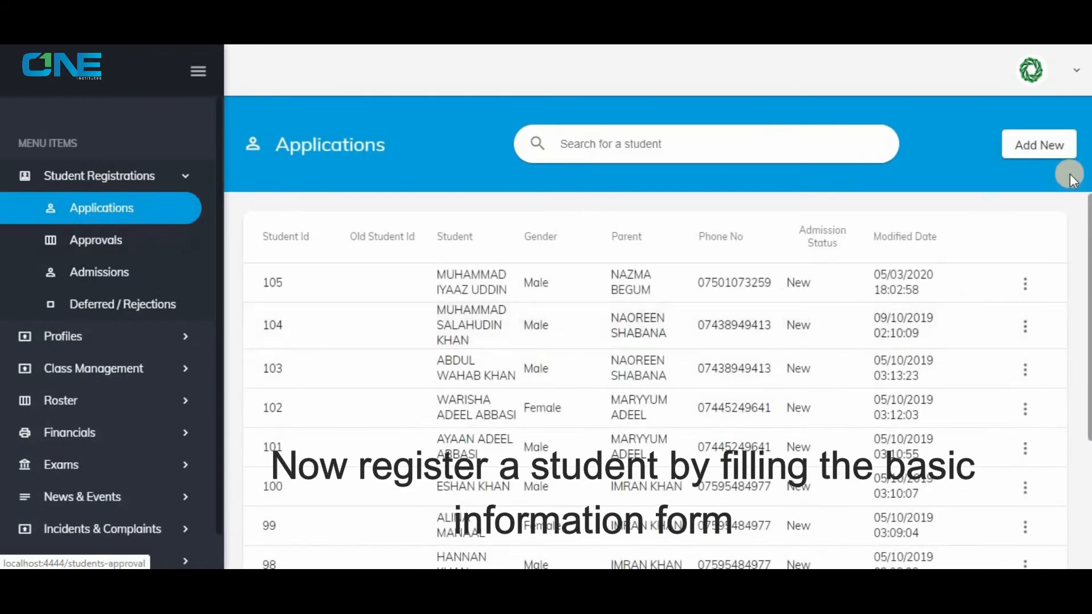
click(1057, 148)
click(461, 294)
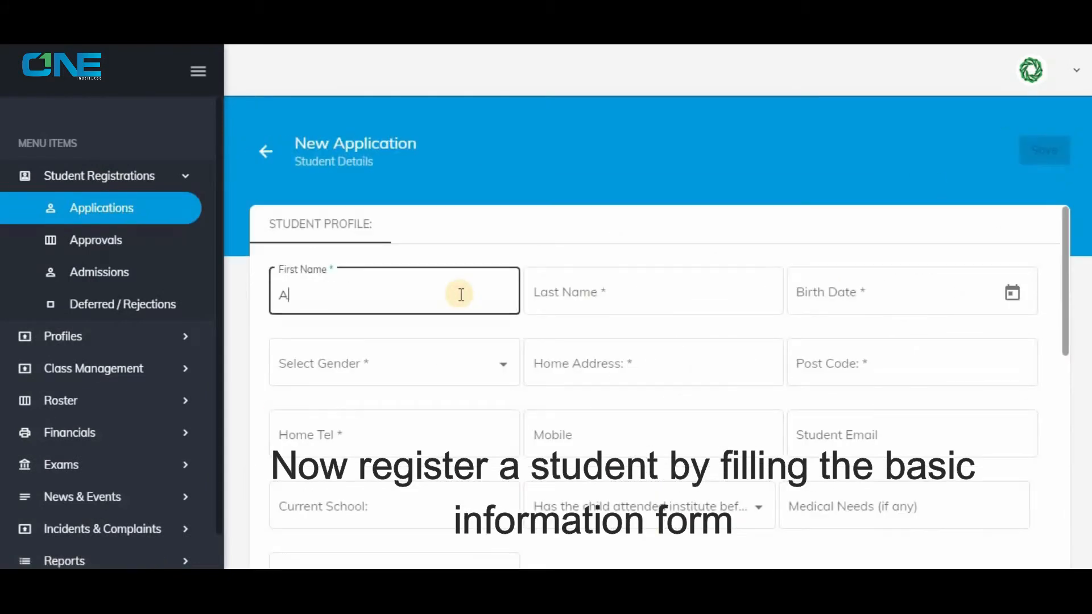
key(Tab)
Pick the student's birth date in the application.
click(1008, 291)
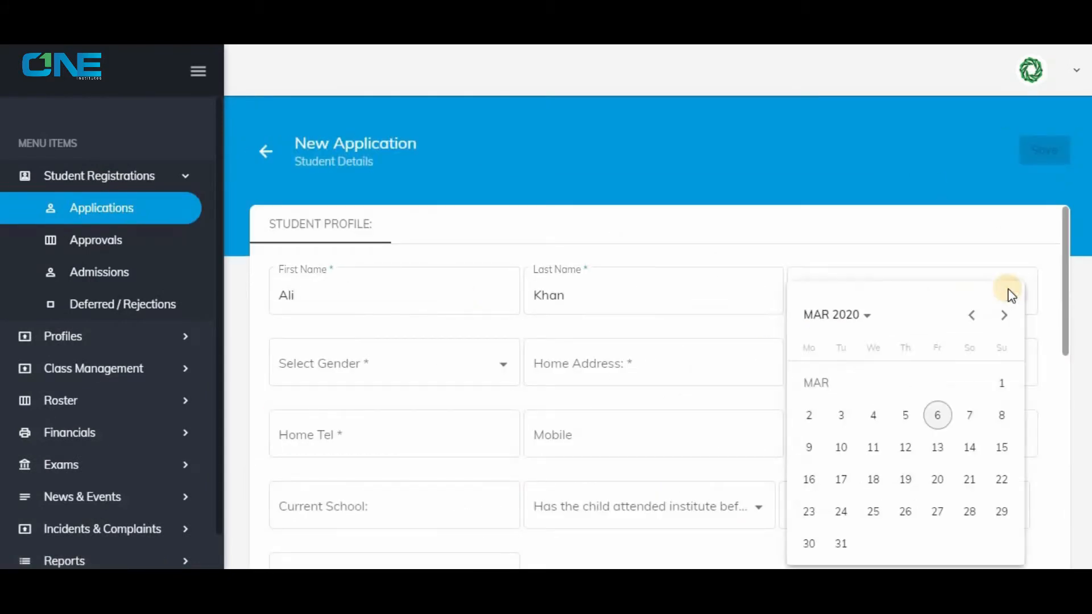
click(972, 315)
click(859, 314)
click(973, 315)
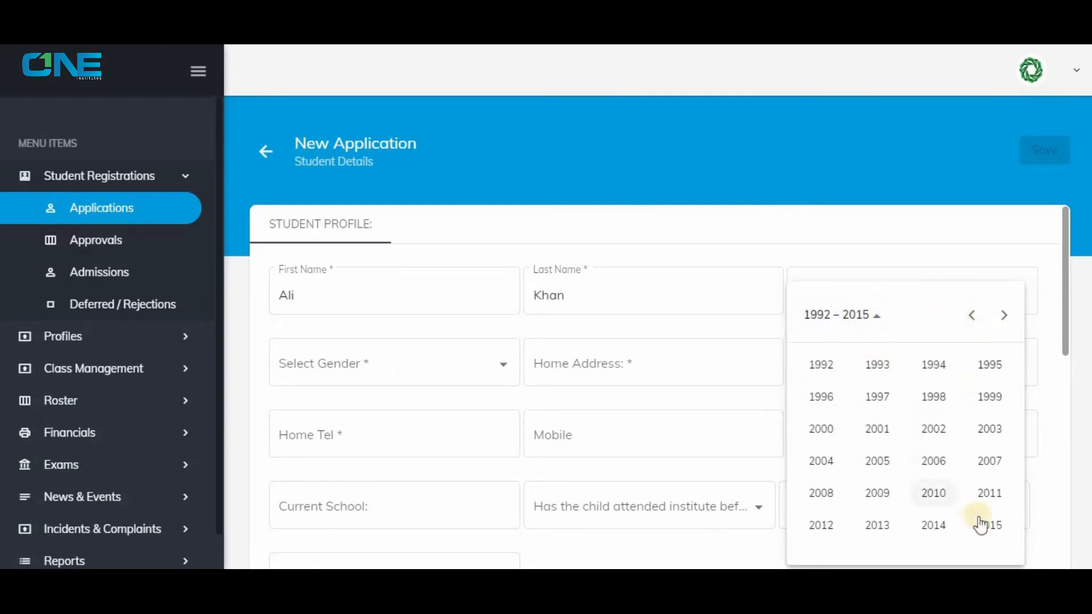
click(933, 492)
click(819, 394)
click(933, 384)
Set the student's gender to Male and fill in the home address and post code.
click(508, 370)
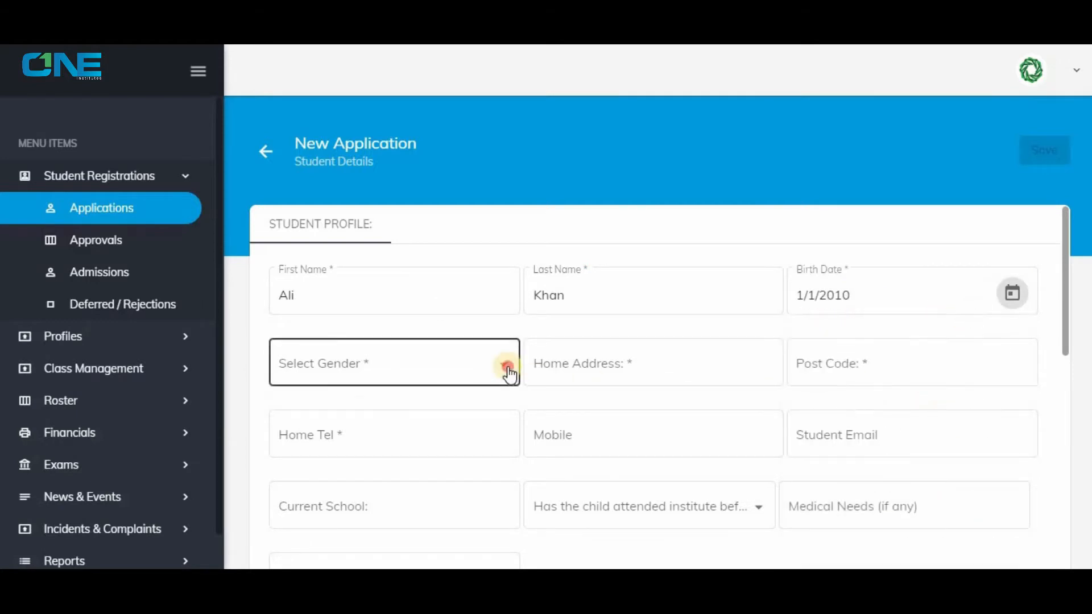
click(423, 407)
click(640, 360)
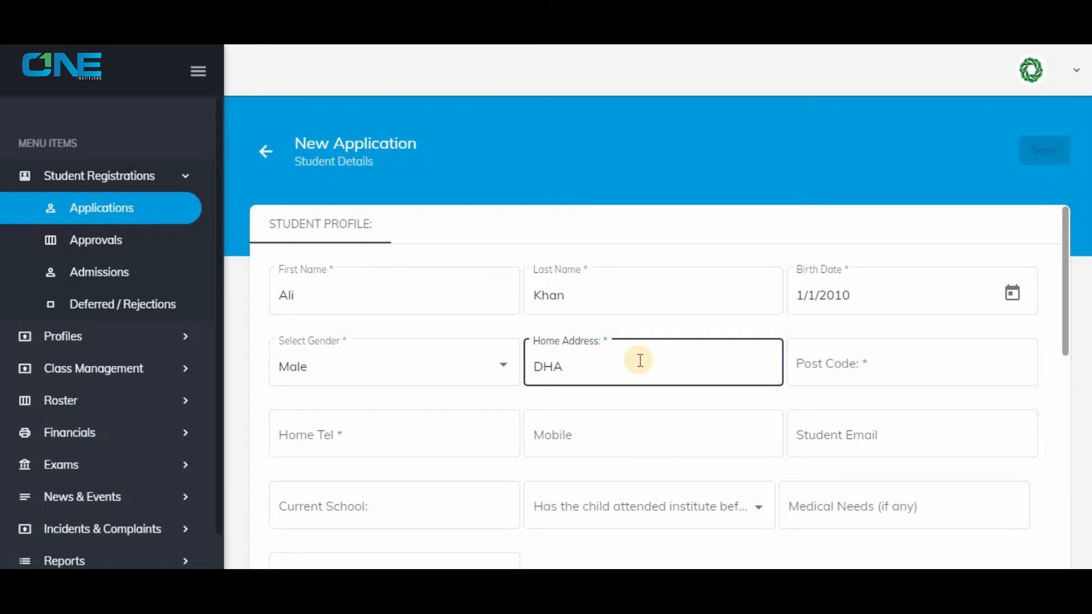
key(Tab)
text(5)
Fill in the student's home telephone number, mobile number and e-mail address.
key(Tab)
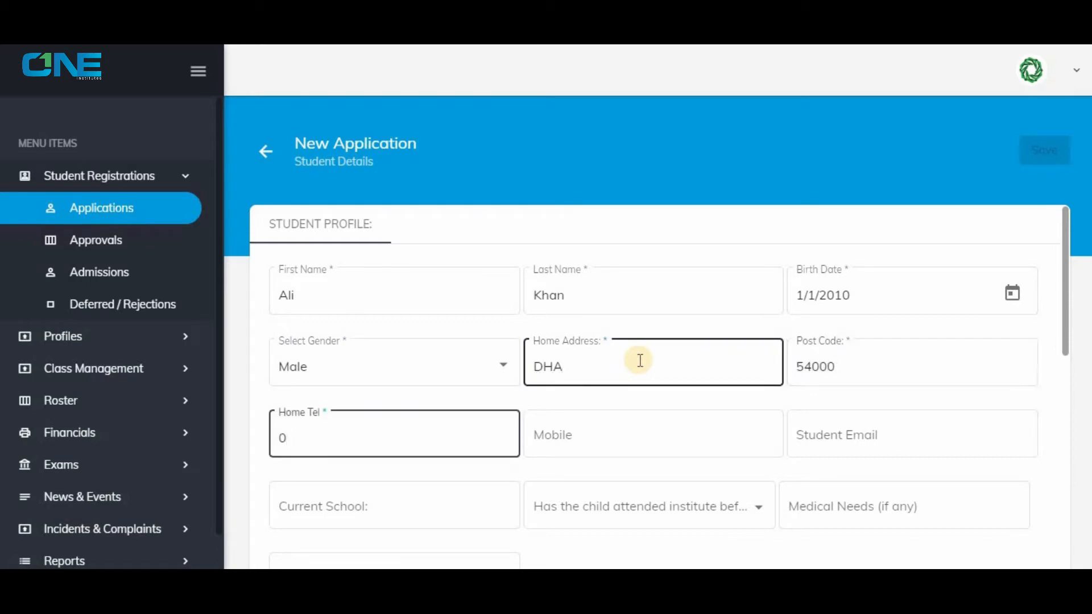
key(Tab)
text(03)
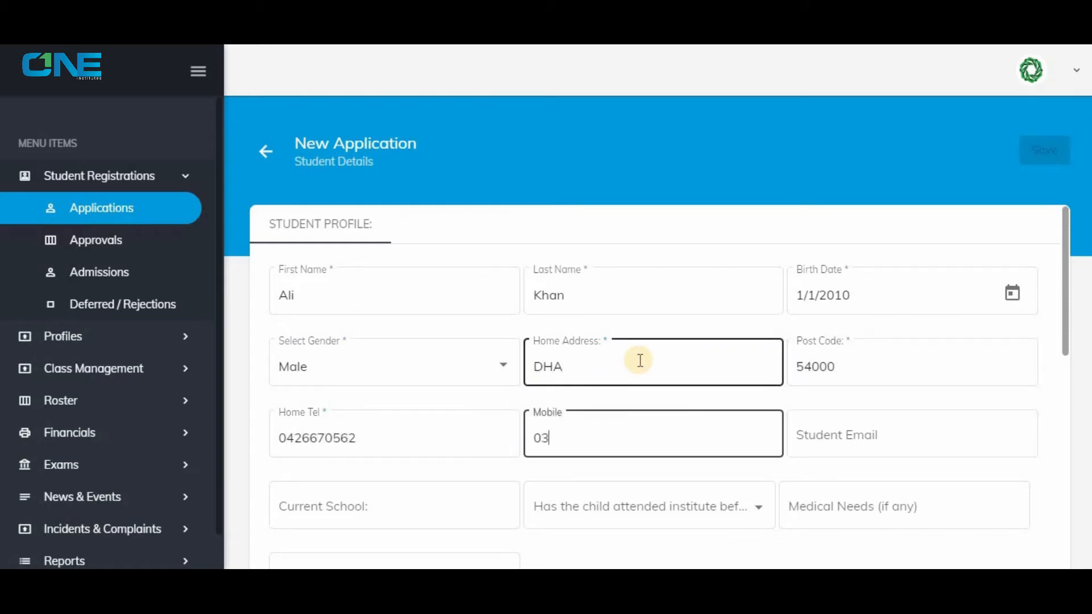
key(Tab)
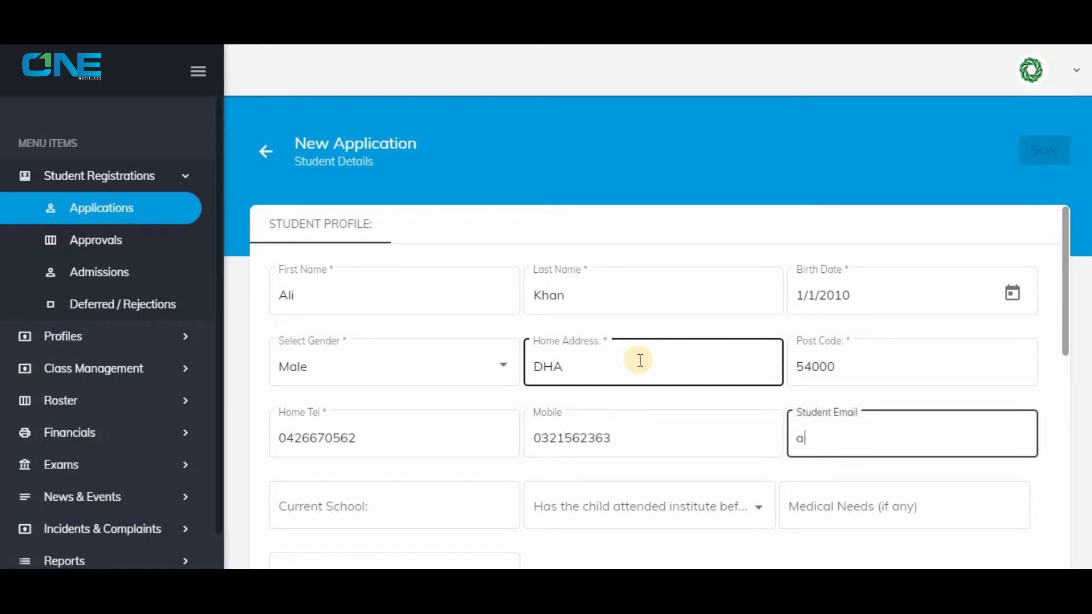
Enter Iqa as the student's current school and answer No to whether the child has attended the institute before.
key(Tab)
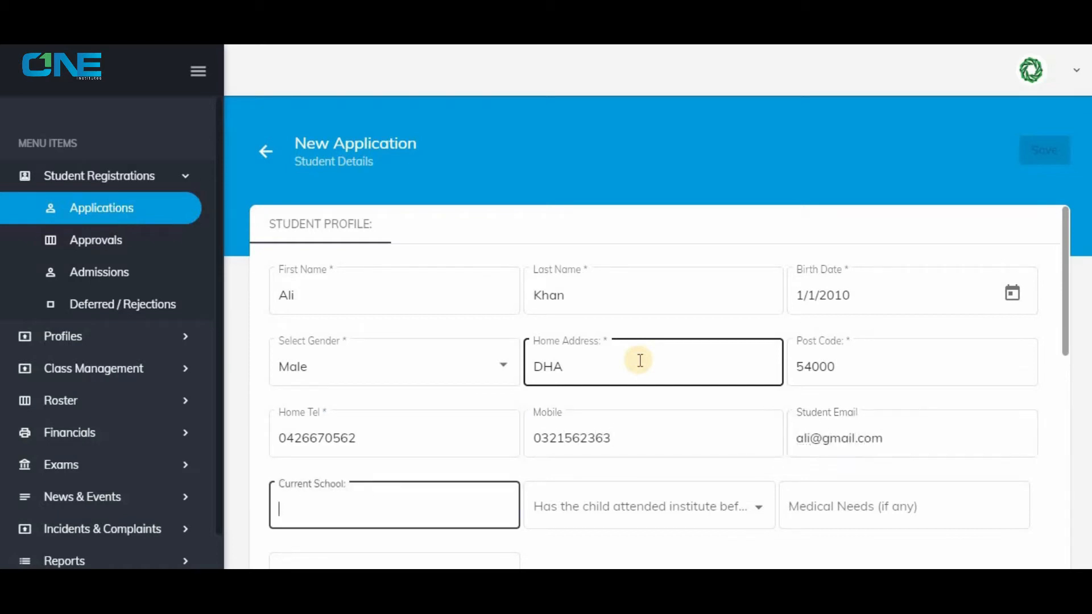
click(750, 511)
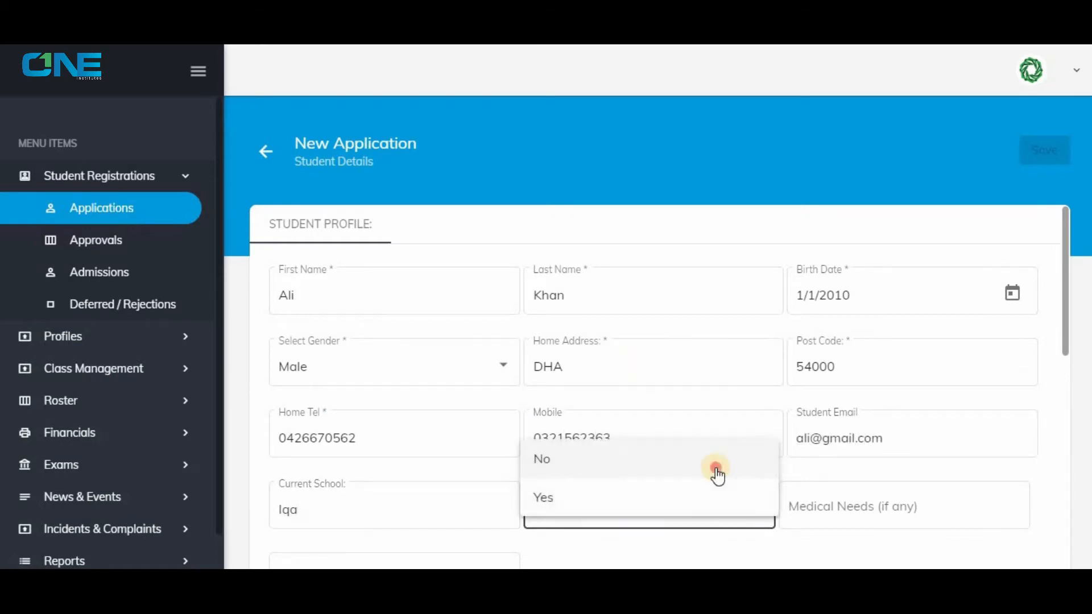
click(715, 466)
Fill in the parent/guardian's first and last name and set the relationship to child as Father.
scroll(779, 414, down, 3)
scroll(364, 503, down, 2)
click(374, 456)
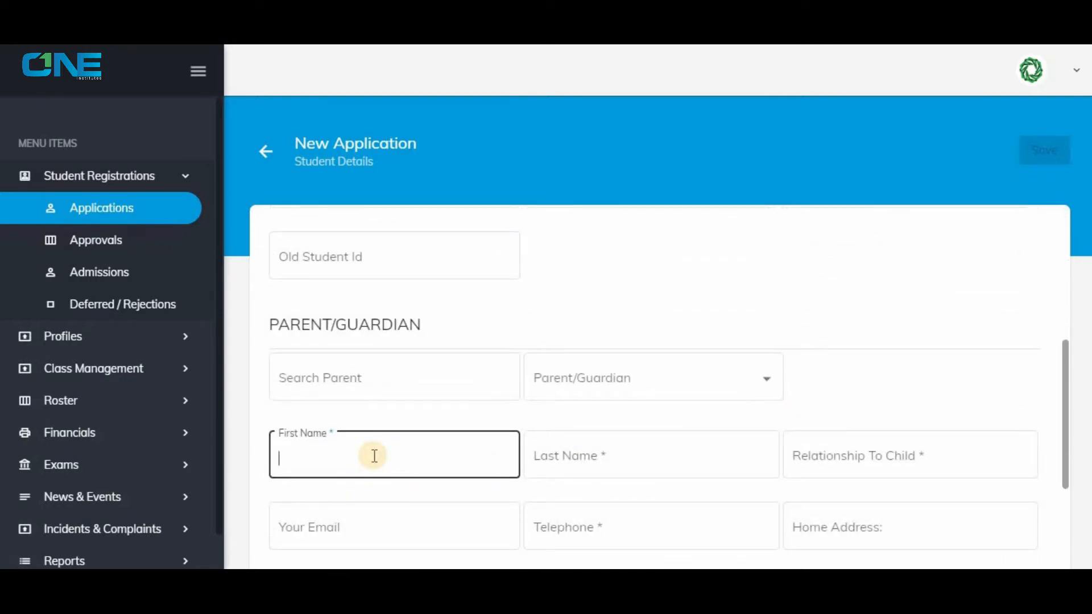
key(Tab)
text(S)
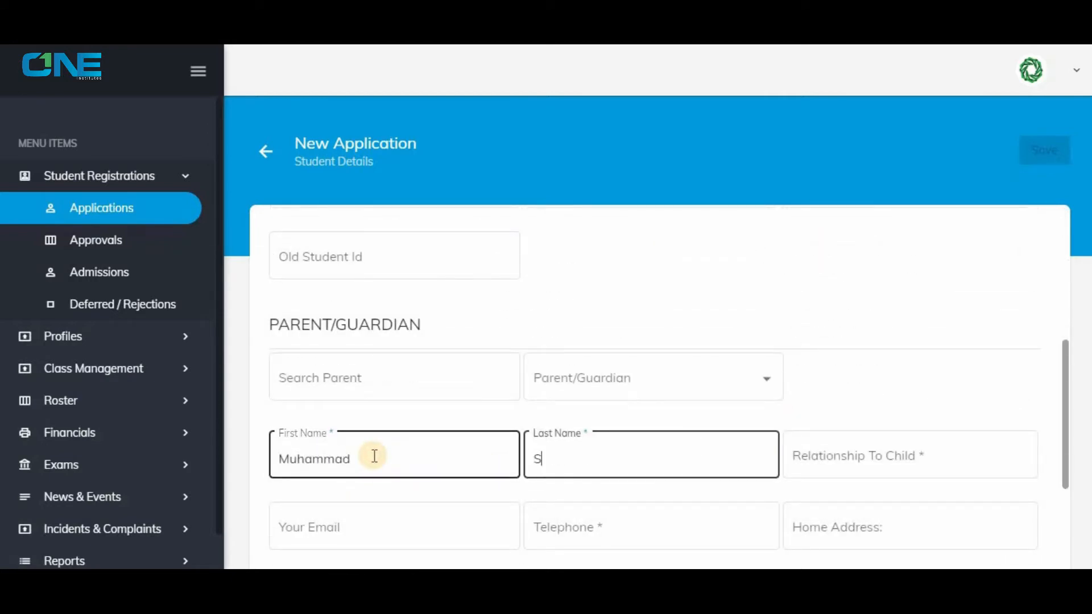
click(880, 454)
text(Fath)
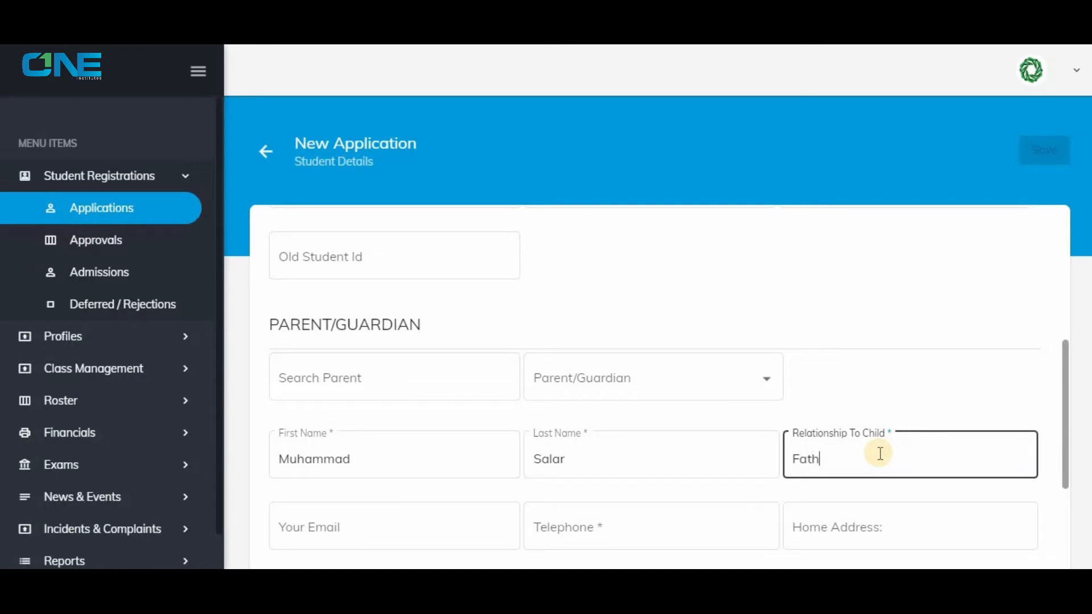
text(er)
Fill in the parent/guardian's e-mail, telephone number and home address.
scroll(366, 451, down, 2)
click(371, 450)
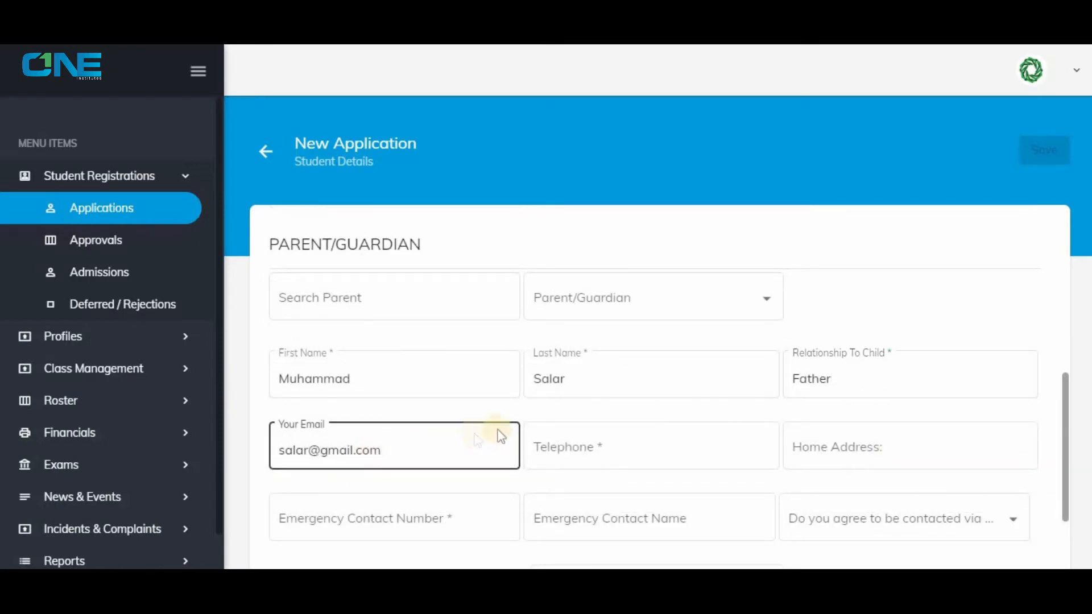
click(586, 449)
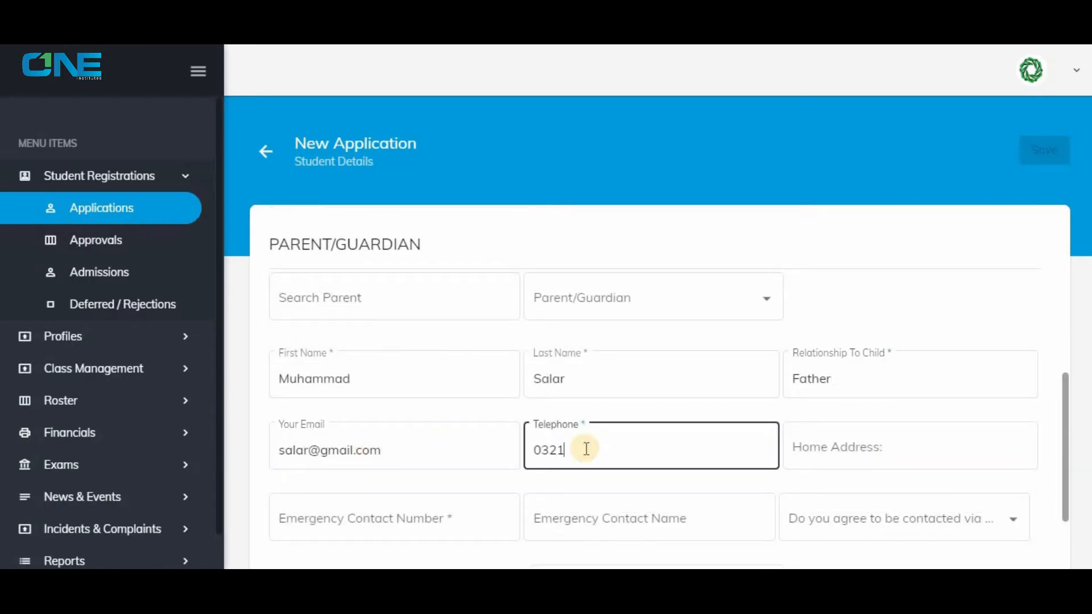
click(813, 446)
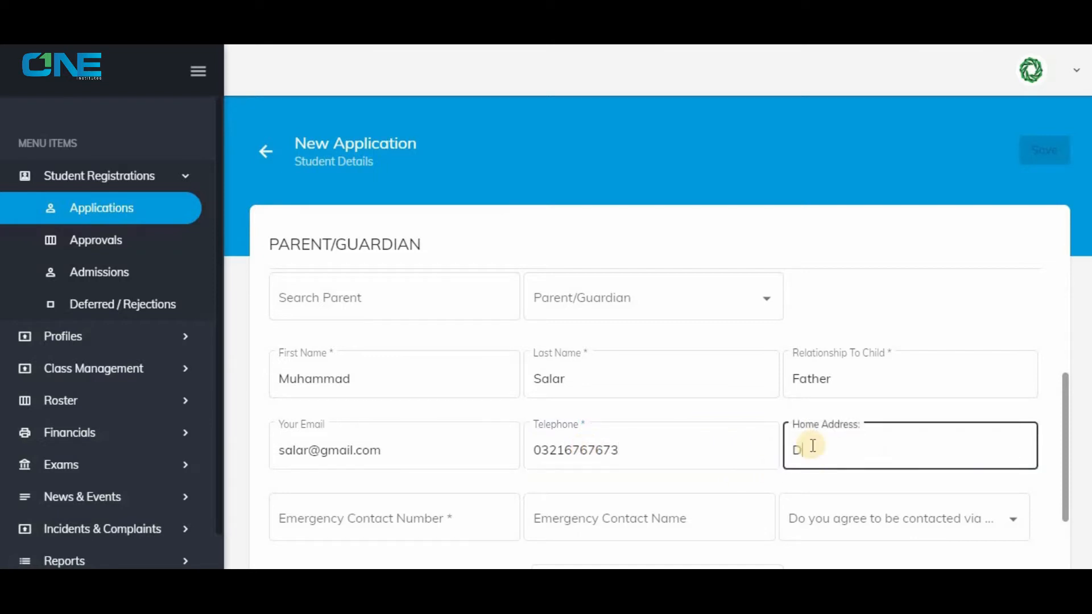
Fill in the emergency contact number and the emergency contact's full name.
click(477, 518)
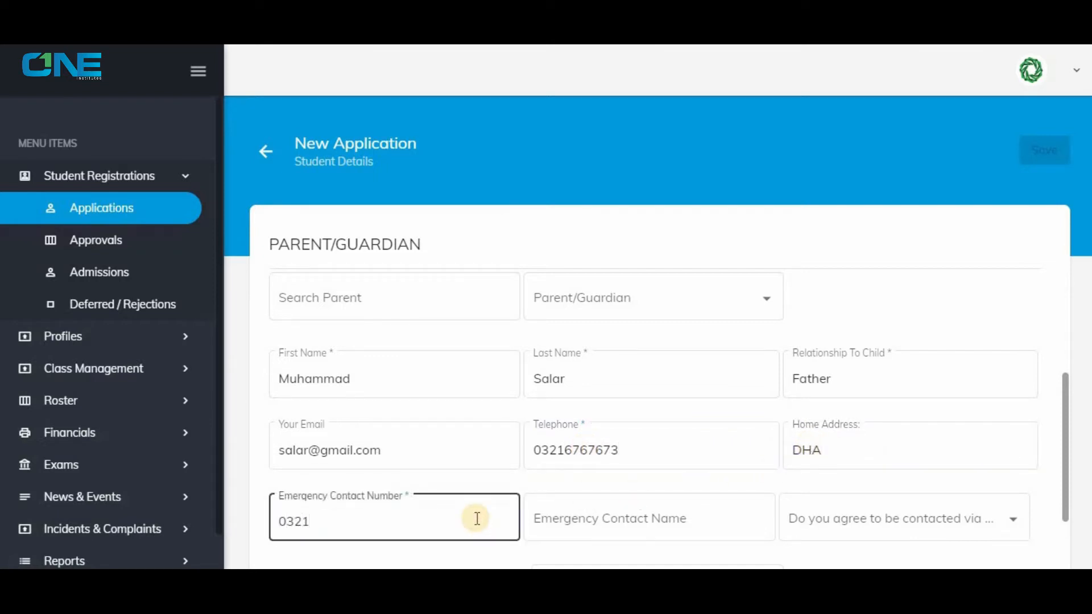
click(617, 515)
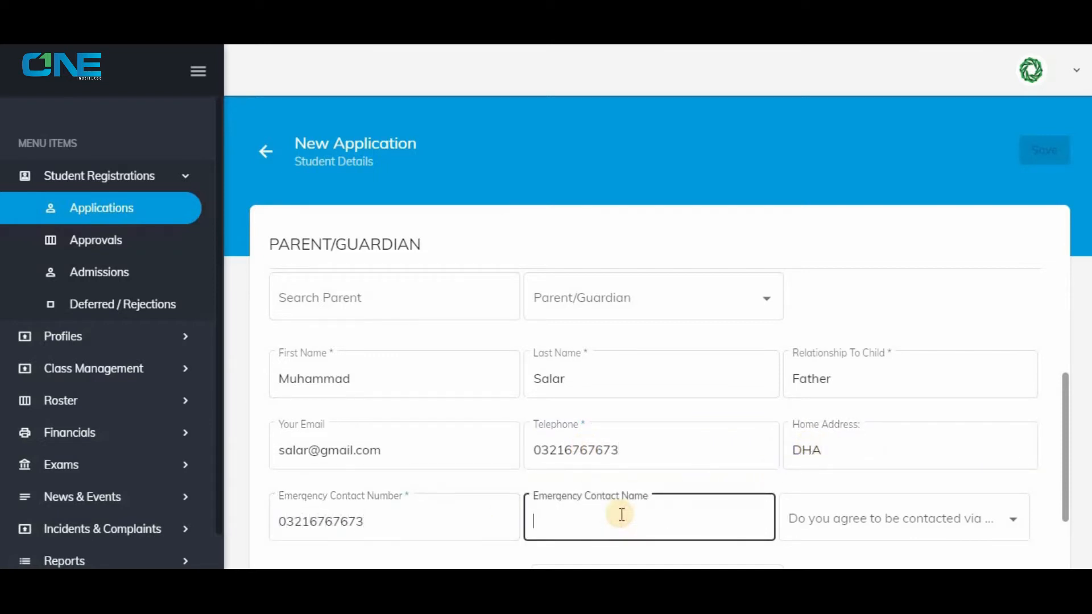
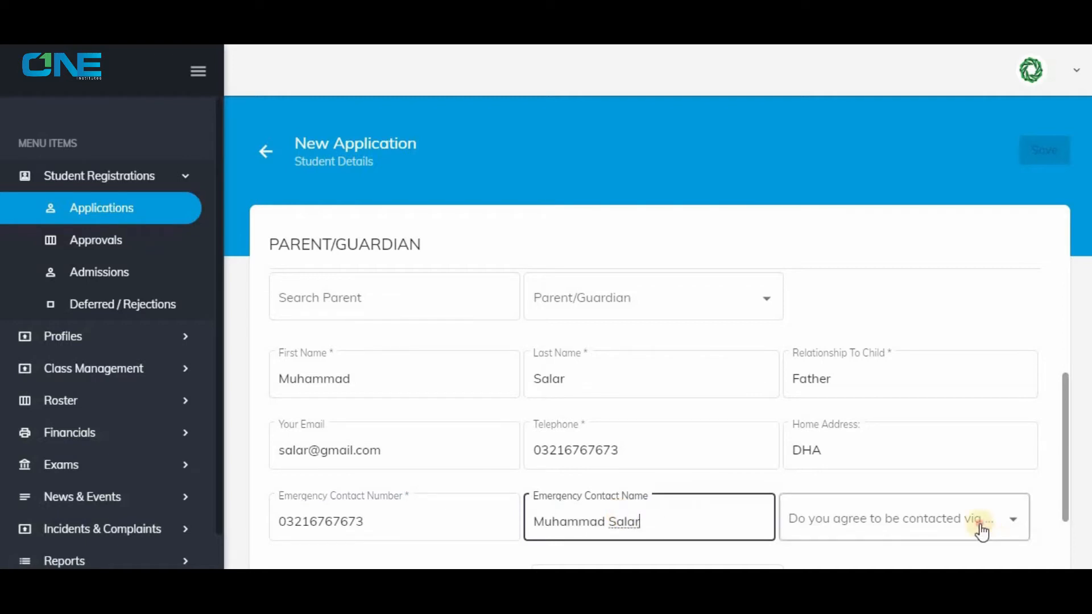
Answer No to being contacted via WhatsApp and set the photograph permission to No.
click(978, 529)
click(807, 470)
scroll(488, 483, down, 2)
click(491, 486)
click(490, 486)
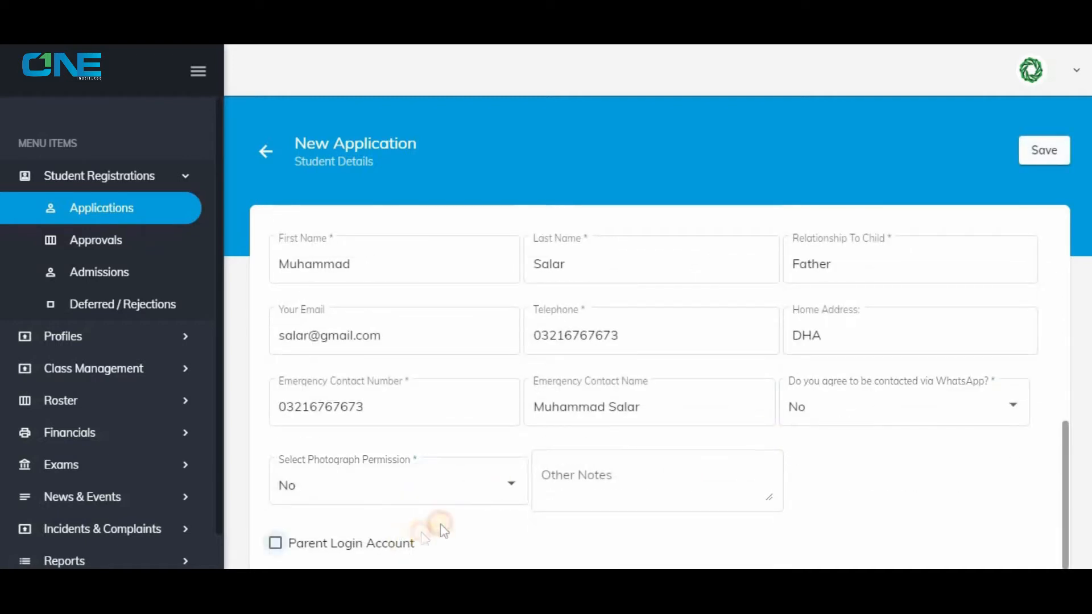
Enable the parent login account and enter the parent's e-mail as user name, plus the account password and its confirmation.
click(421, 543)
scroll(453, 504, down, 2)
click(461, 506)
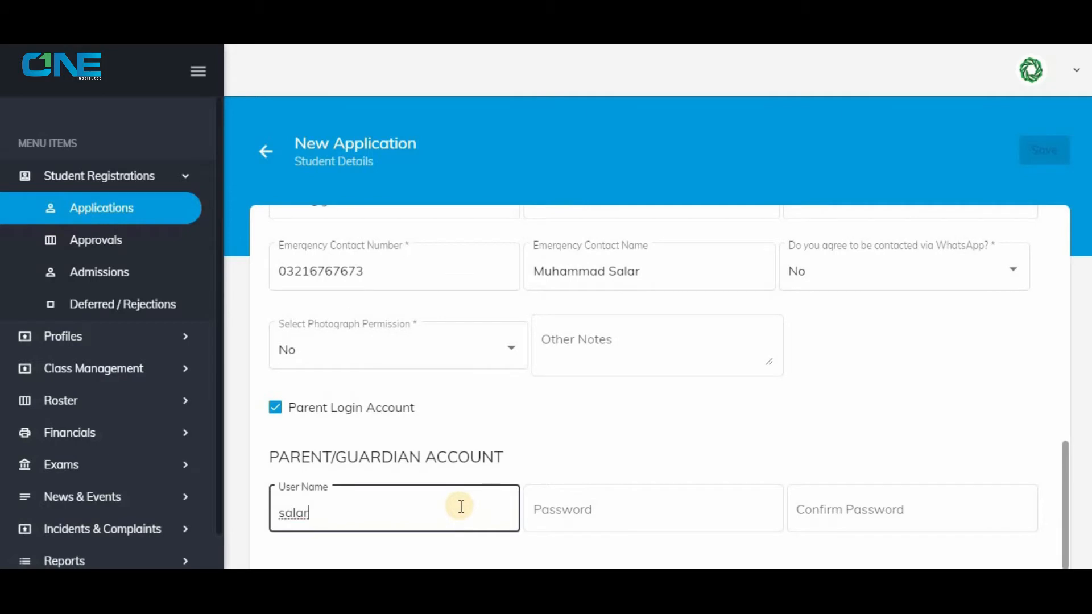
key(Tab)
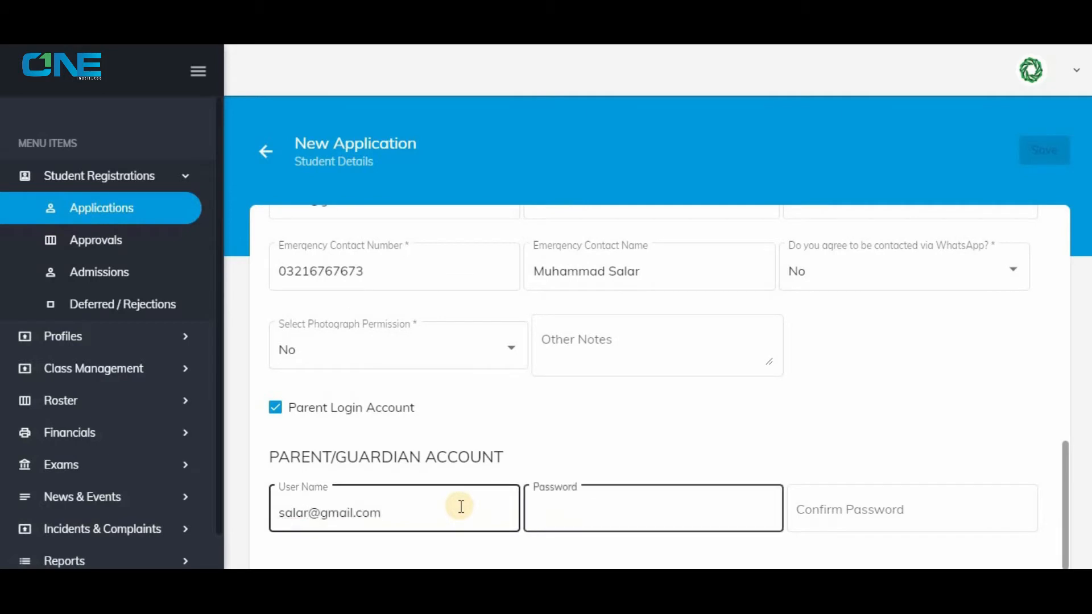
text(•••)
key(Tab)
text(•••)
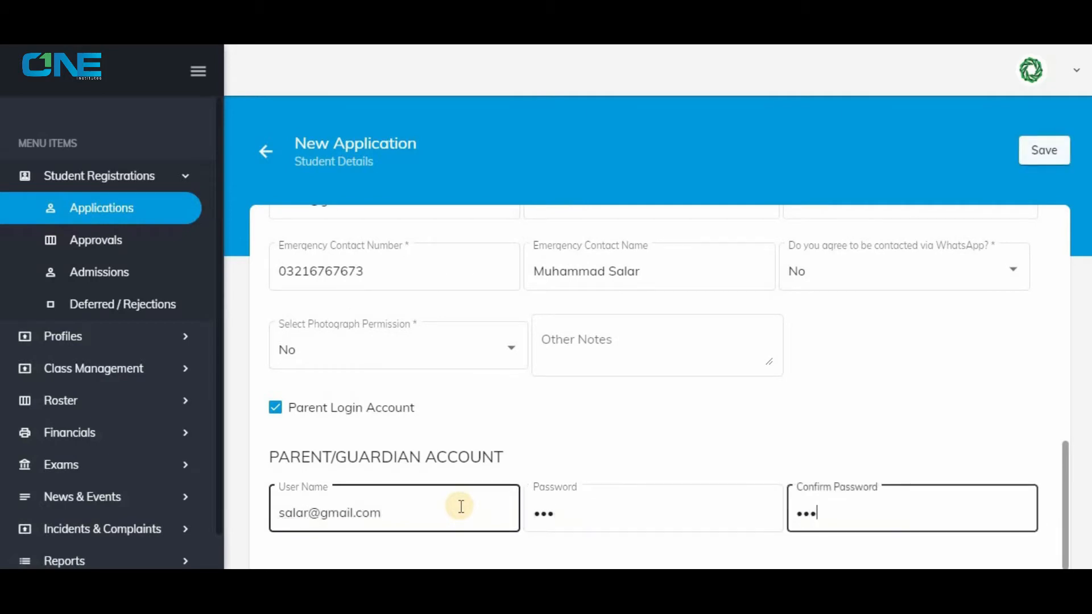
Save the new application, decline storing the password in the browser and dismiss the notification.
click(1039, 160)
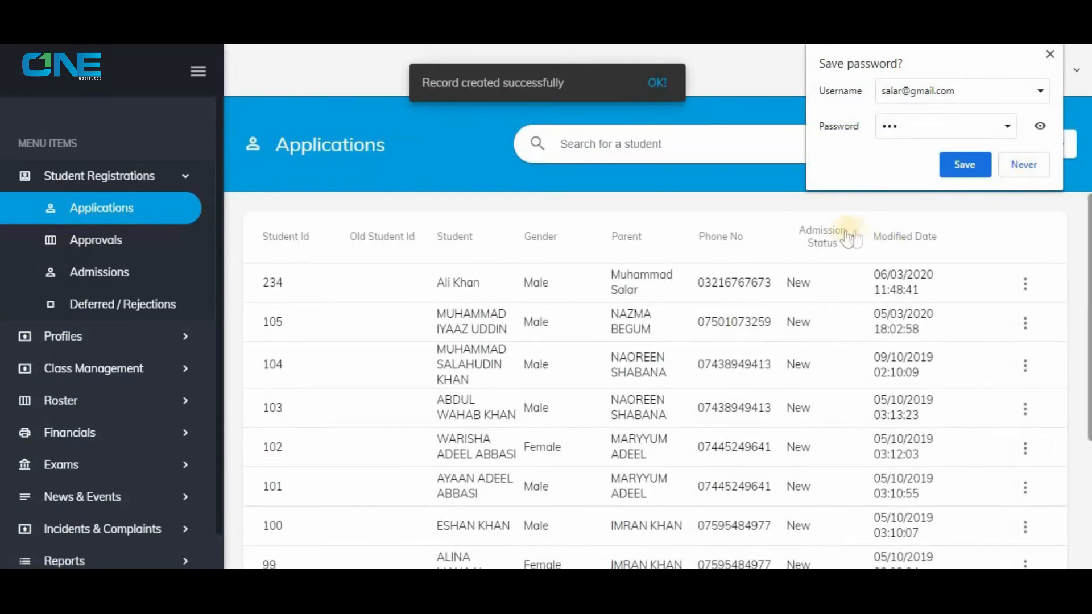
click(1017, 165)
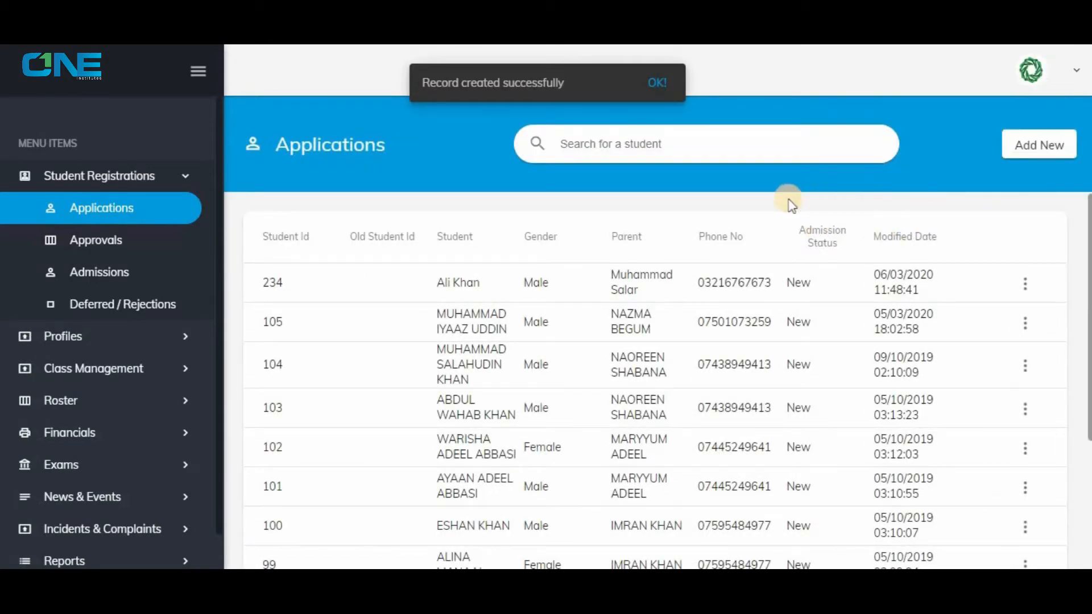
click(651, 85)
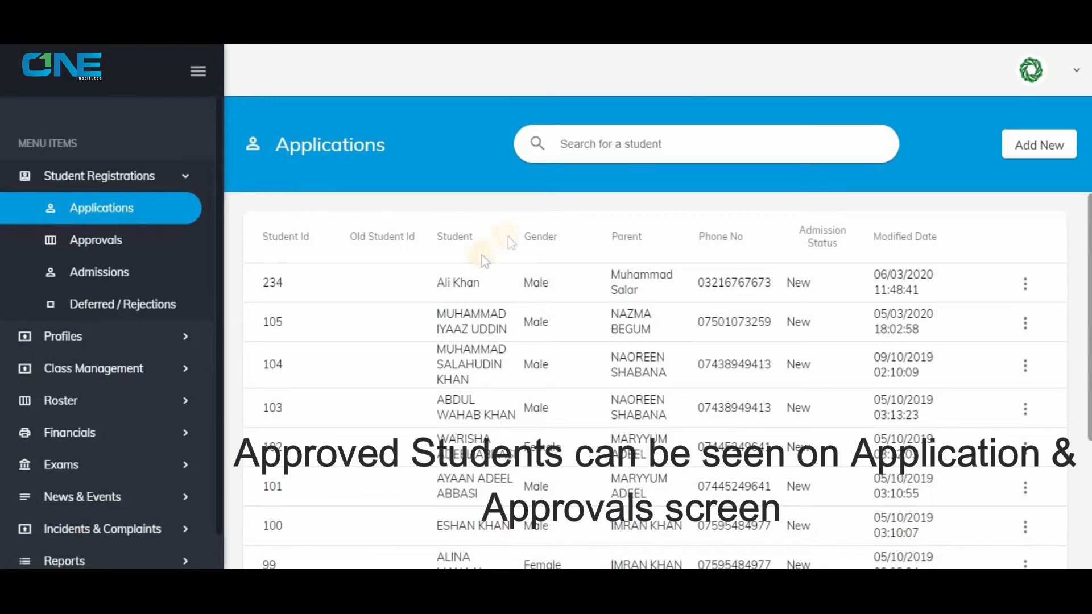
Open the new student's record under Approvals and set the admission status to Approved with admission date 6/3/2020.
click(126, 241)
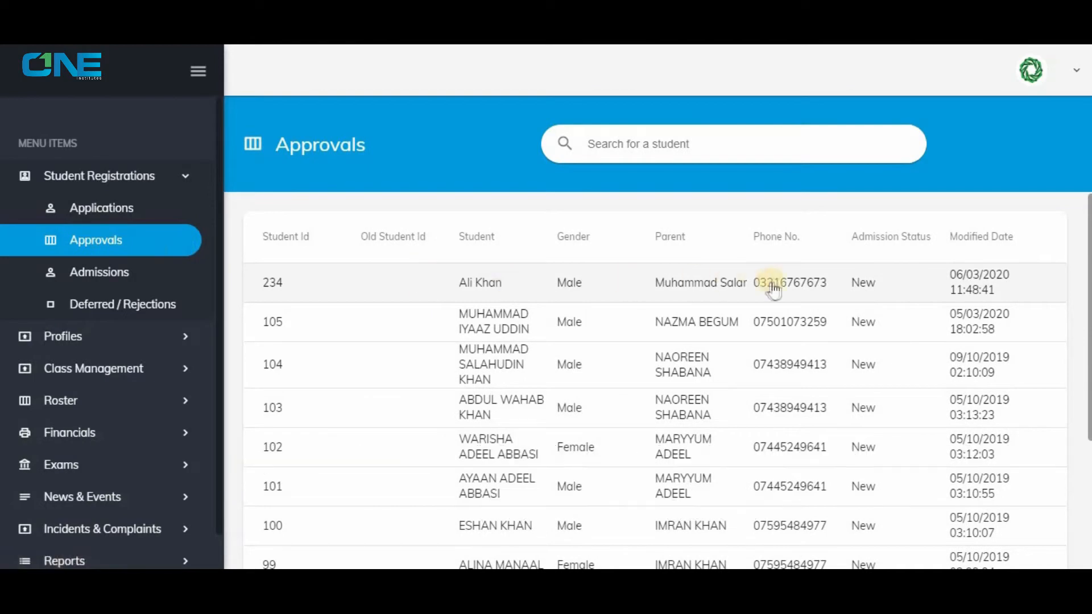
click(555, 284)
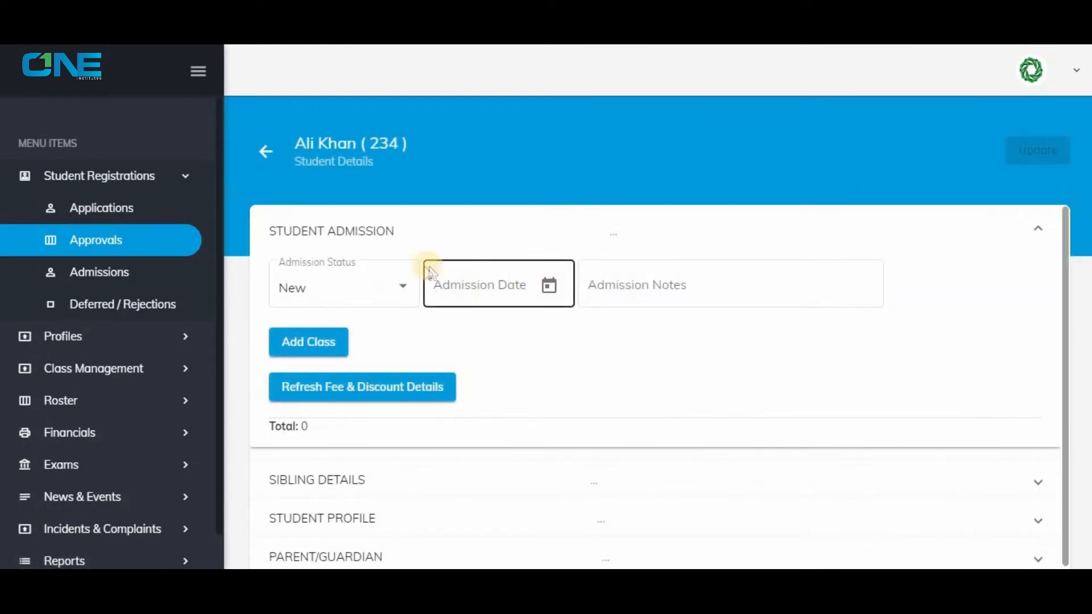
click(402, 288)
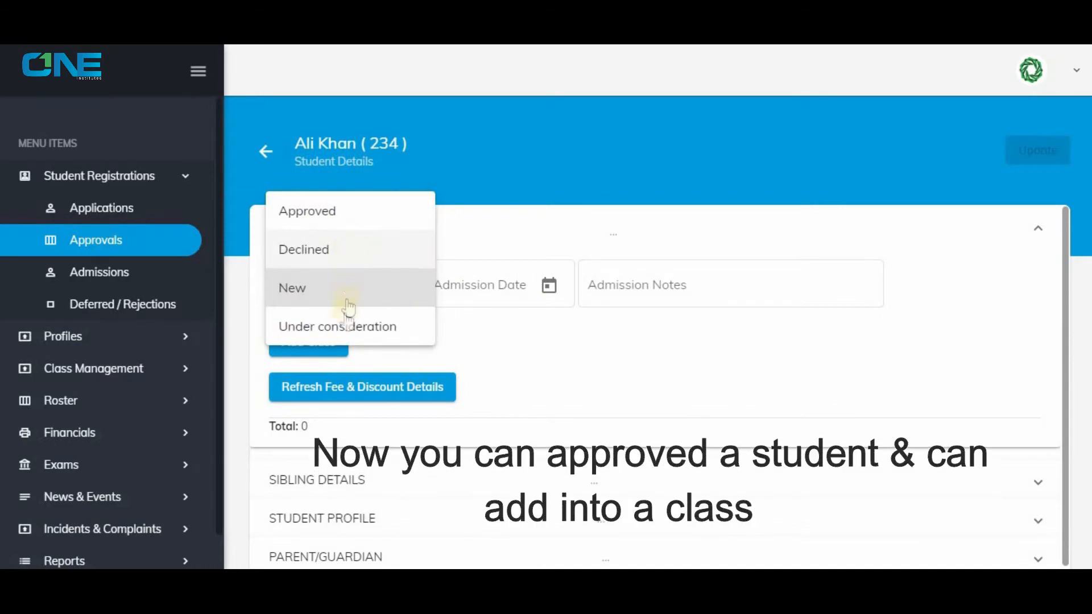
click(341, 291)
click(337, 288)
click(342, 213)
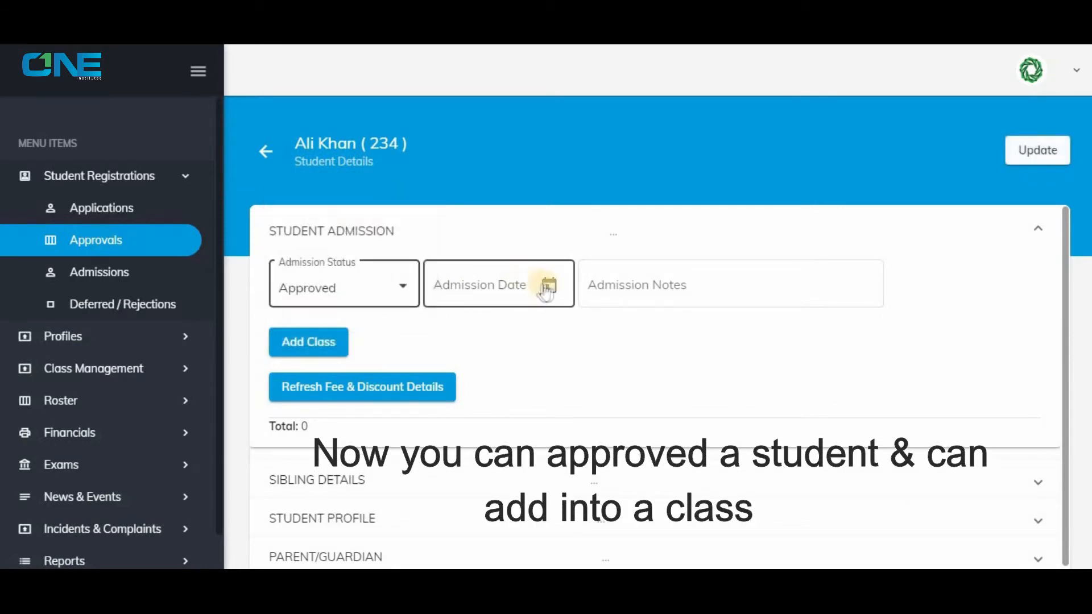
click(547, 285)
click(574, 416)
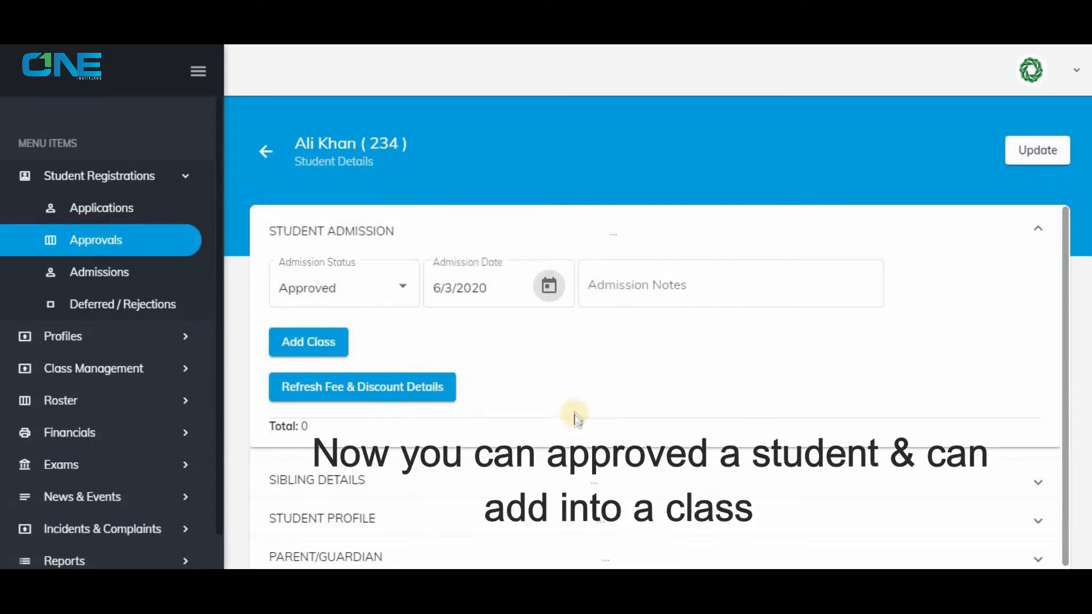
Add a class to the admission with academic year 2020, class 2 and its section.
click(330, 348)
scroll(352, 347, down, 1)
click(376, 340)
click(344, 371)
click(445, 330)
click(449, 330)
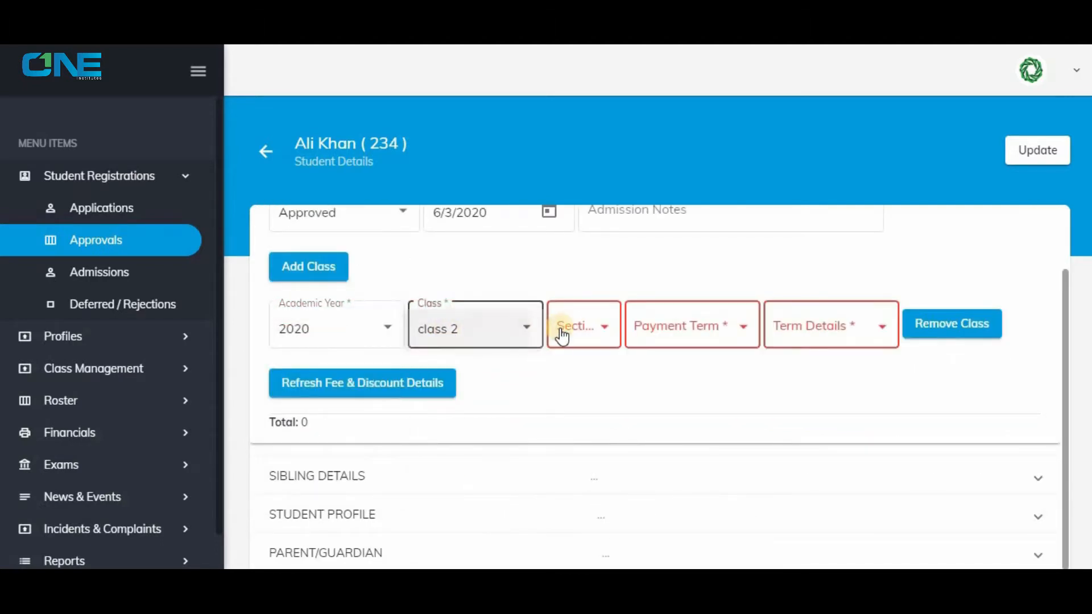
click(562, 337)
click(569, 330)
Set the class's payment term to Full Payment and term details to Admission, and refresh the fee and discount details.
click(705, 335)
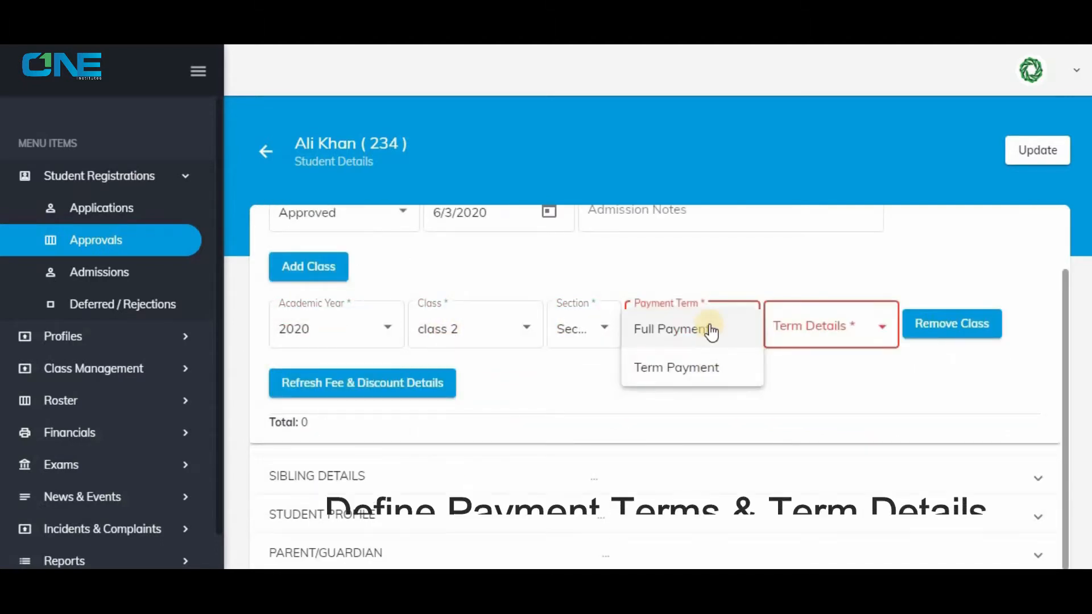
click(711, 332)
click(843, 336)
click(843, 333)
click(390, 384)
scroll(490, 351, down, 1)
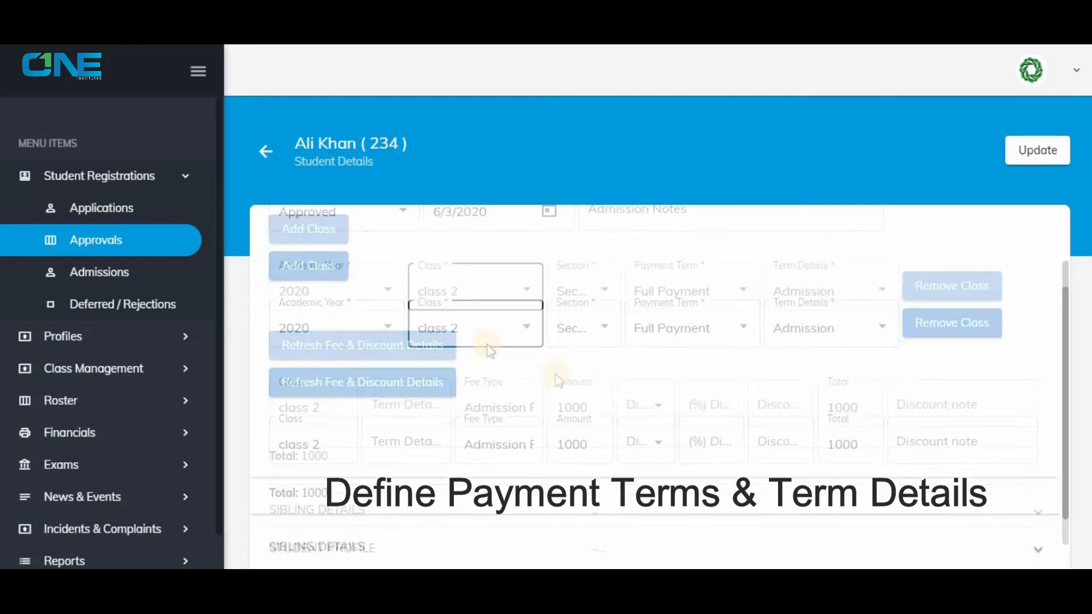
Add a second class row with academic year 2020, class 2 and its section.
scroll(526, 386, up, 2)
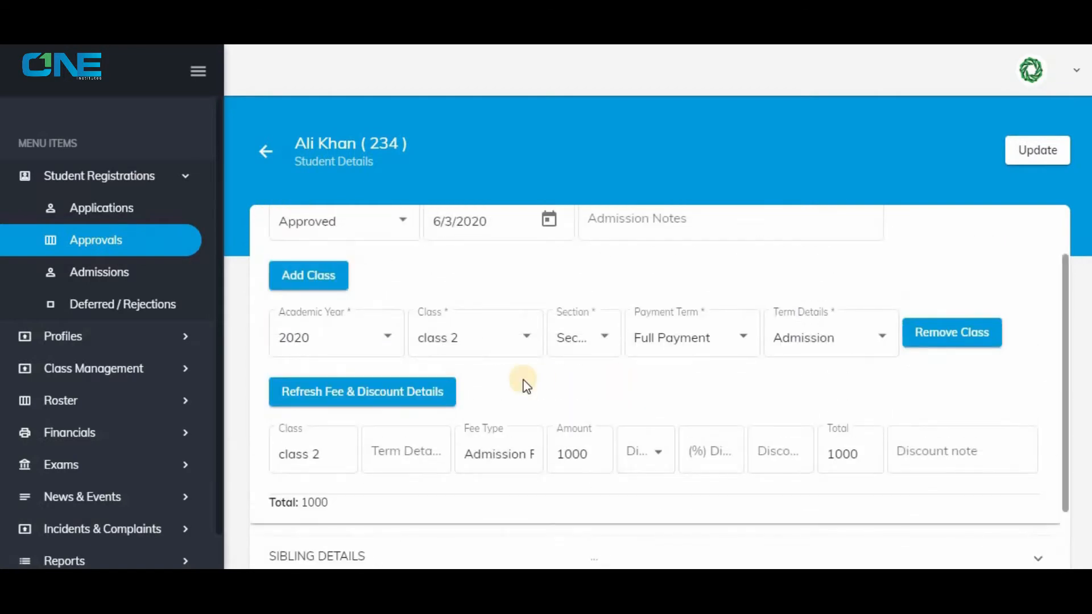
click(305, 276)
click(371, 419)
click(319, 287)
click(489, 417)
click(488, 413)
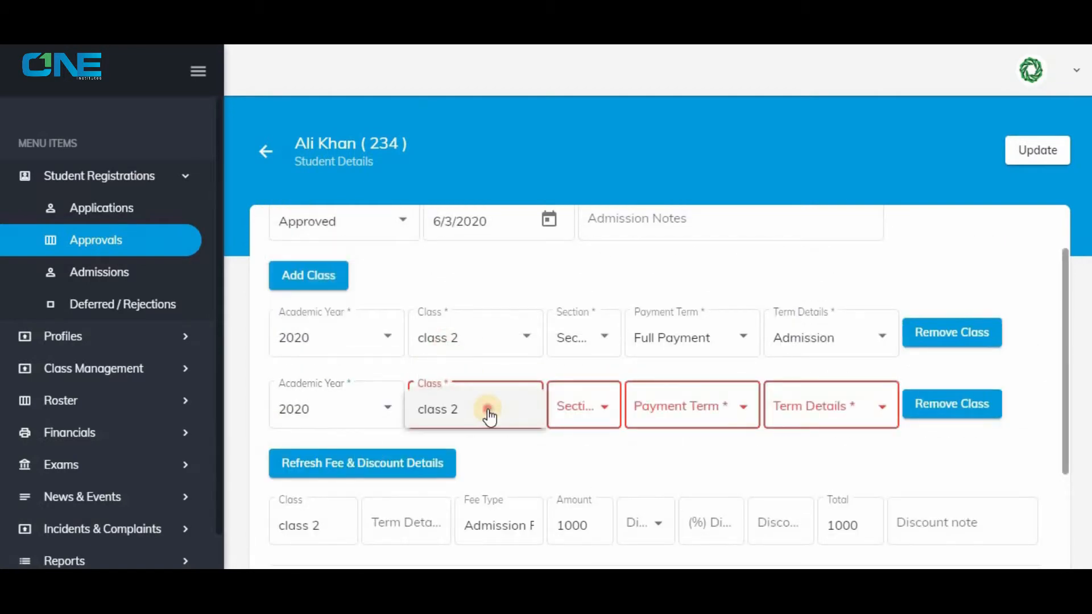
click(571, 406)
click(575, 415)
Set the second class row's payment term to Term Payment and its term details to Term 1.
click(683, 412)
click(693, 449)
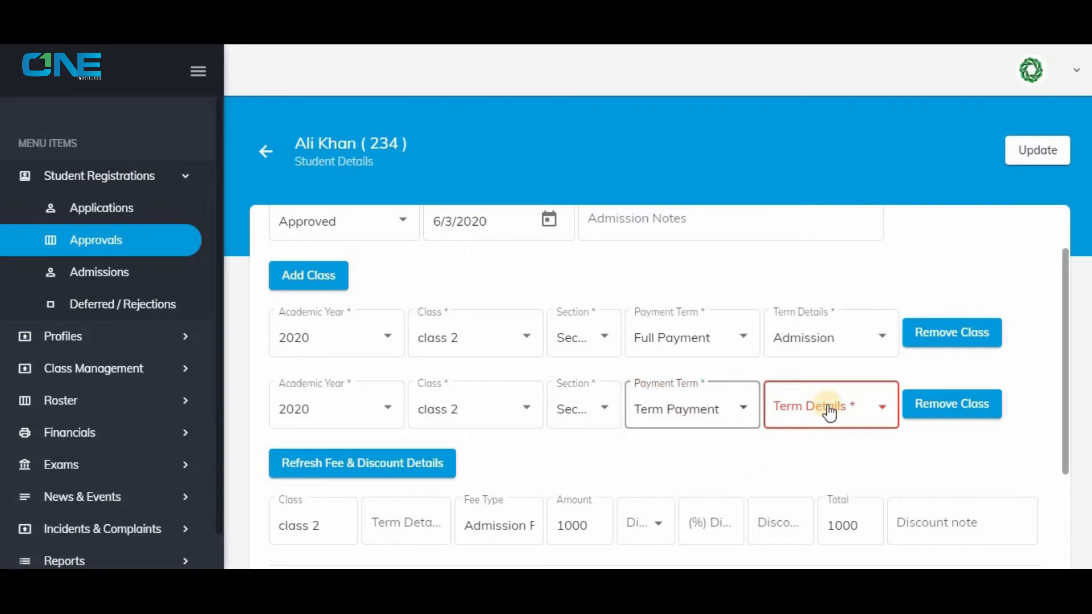
click(828, 409)
click(784, 410)
Refresh the fee and discount details for both class rows and save the student's approval.
scroll(388, 398, down, 1)
click(387, 393)
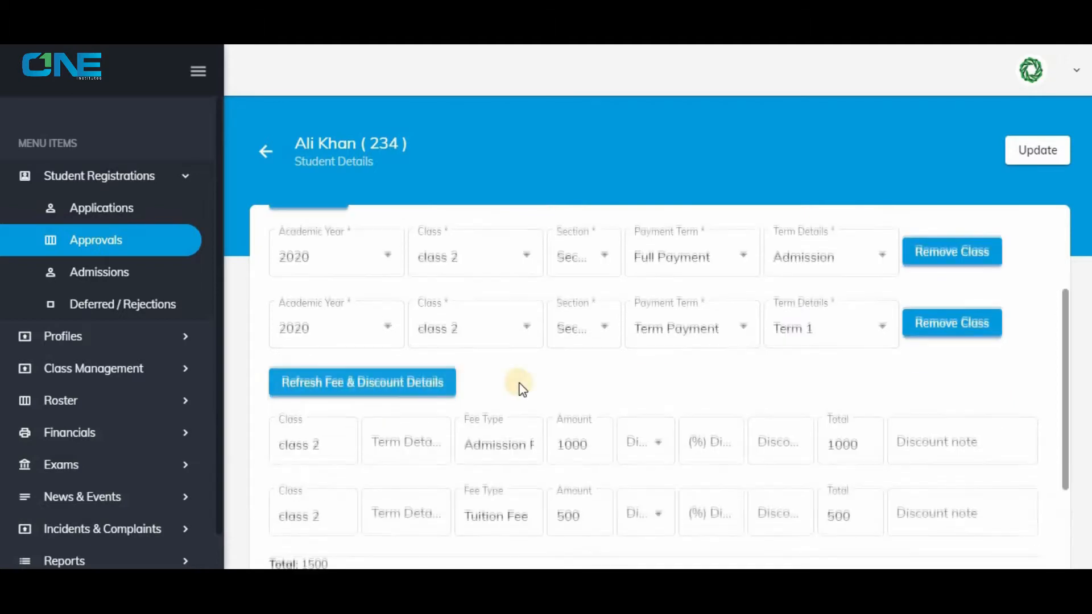
scroll(517, 382, down, 1)
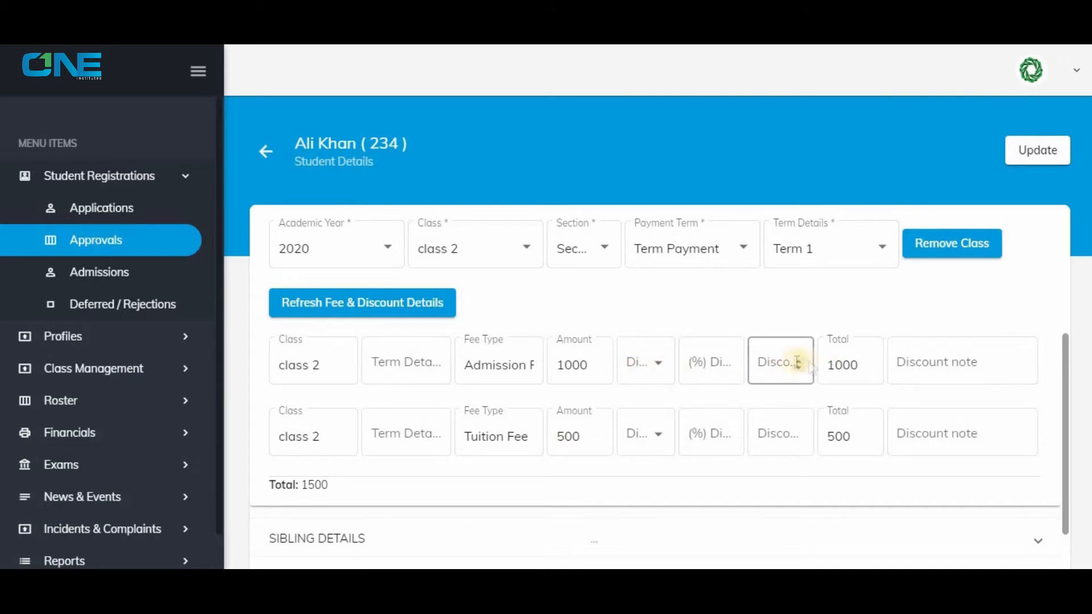
click(1018, 151)
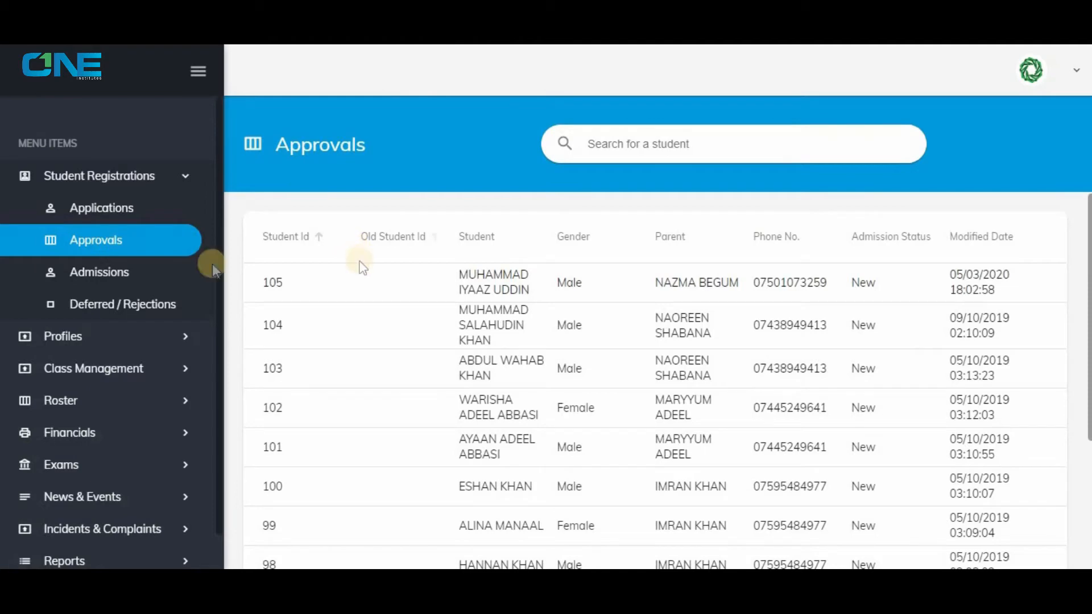
Open the approved student's record from Admissions and set the admission status to Declined.
click(133, 267)
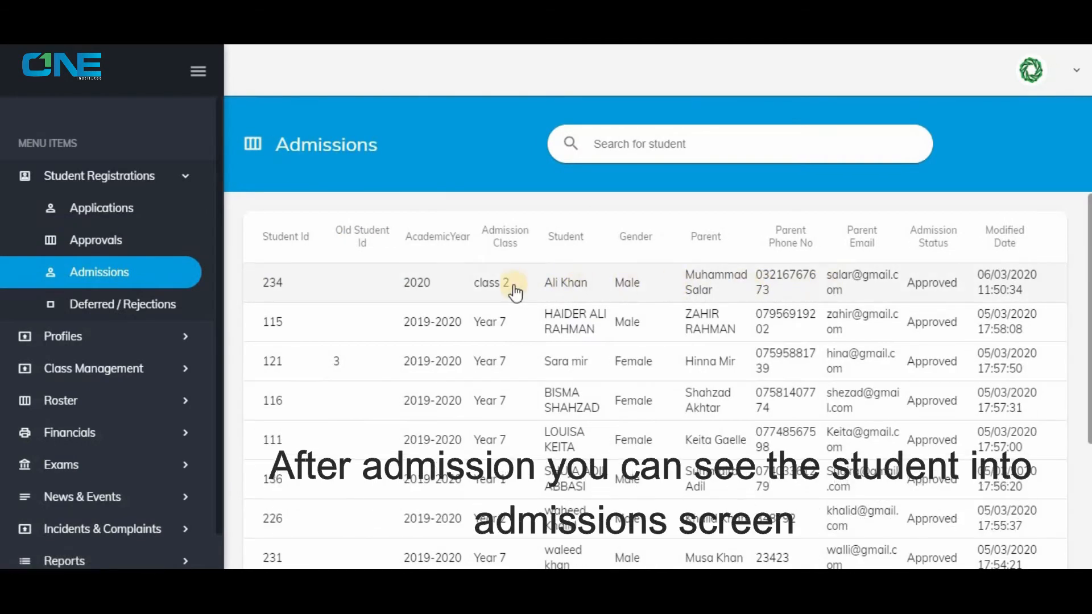
click(582, 291)
scroll(509, 398, down, 2)
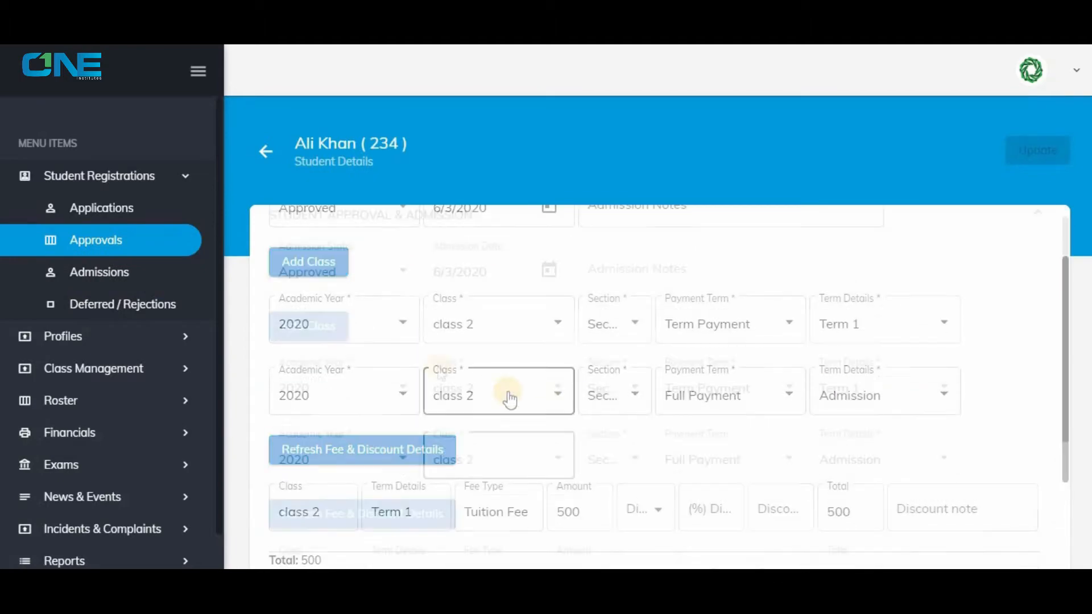
scroll(510, 400, up, 1)
click(378, 299)
click(349, 321)
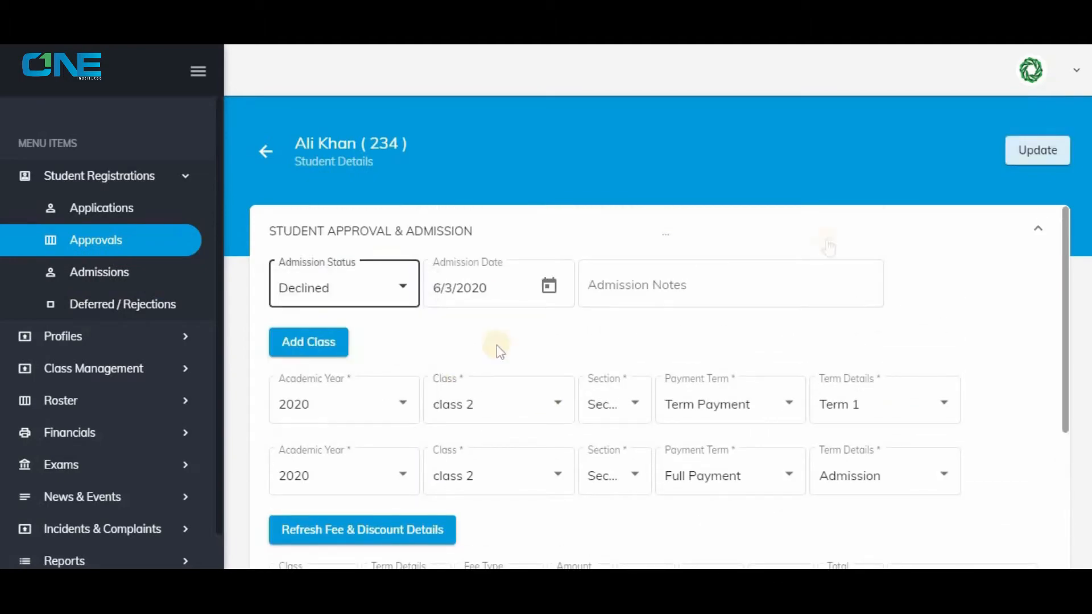
Save the student's declined admission and open the Deferred / Rejections list.
click(1047, 152)
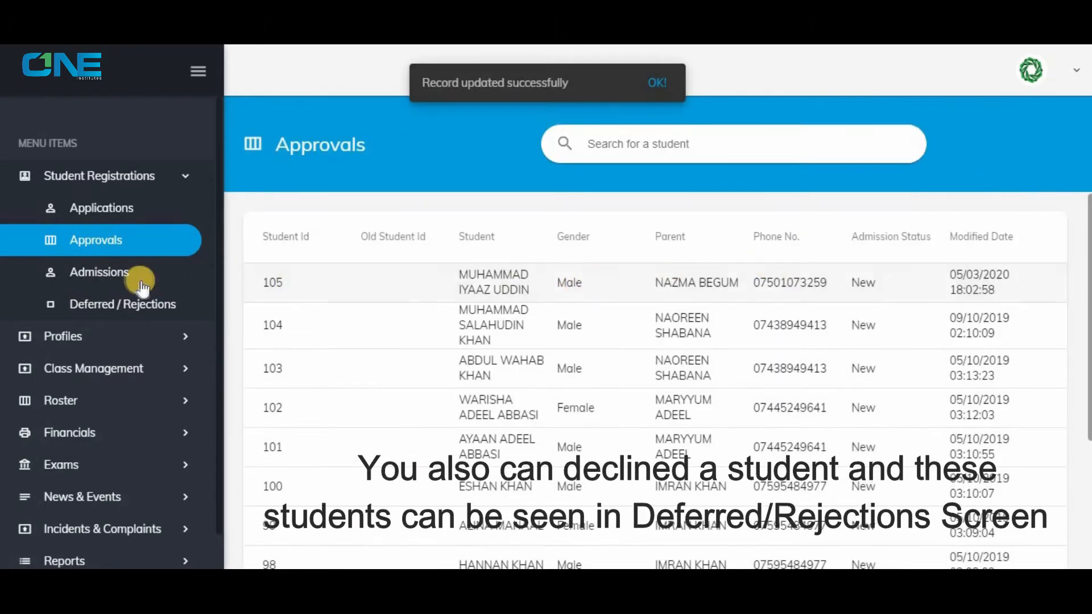
click(139, 282)
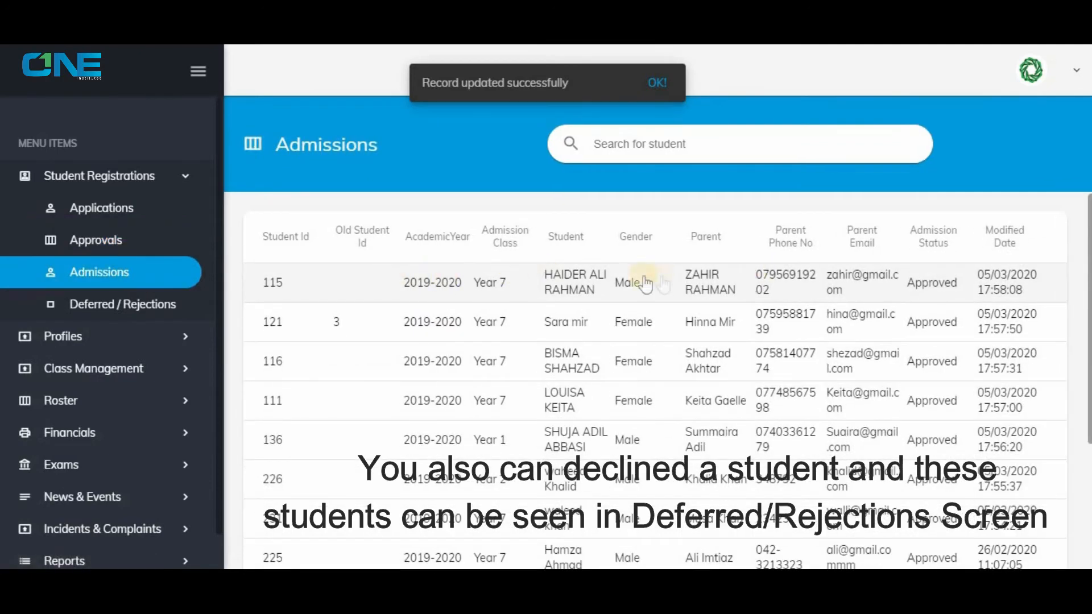
click(146, 303)
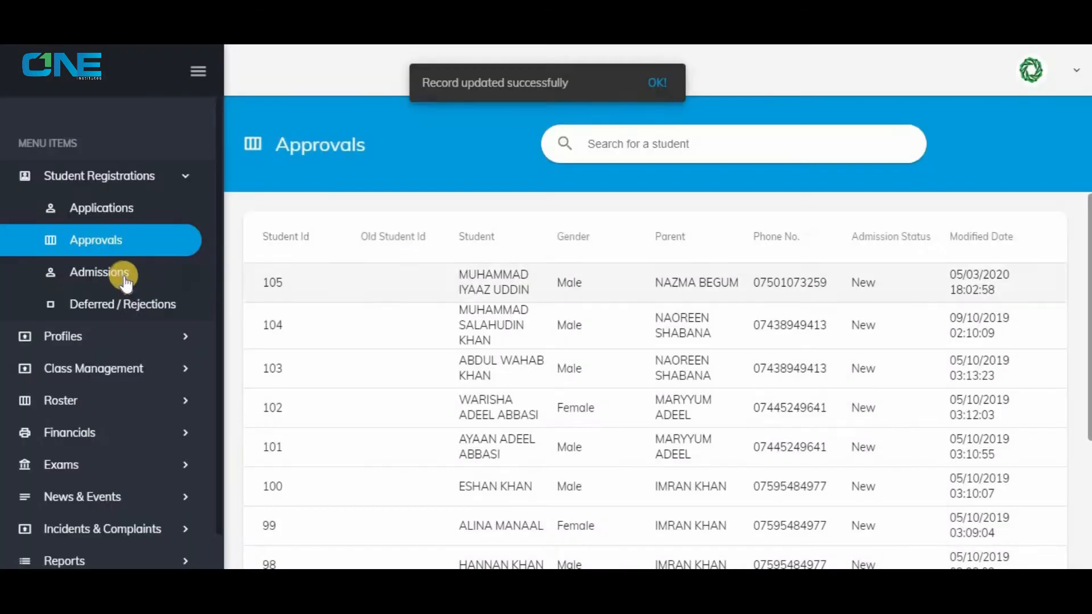
Open Due Fee Details under Financials and list the fees for academic year 2020 and class 2.
click(116, 275)
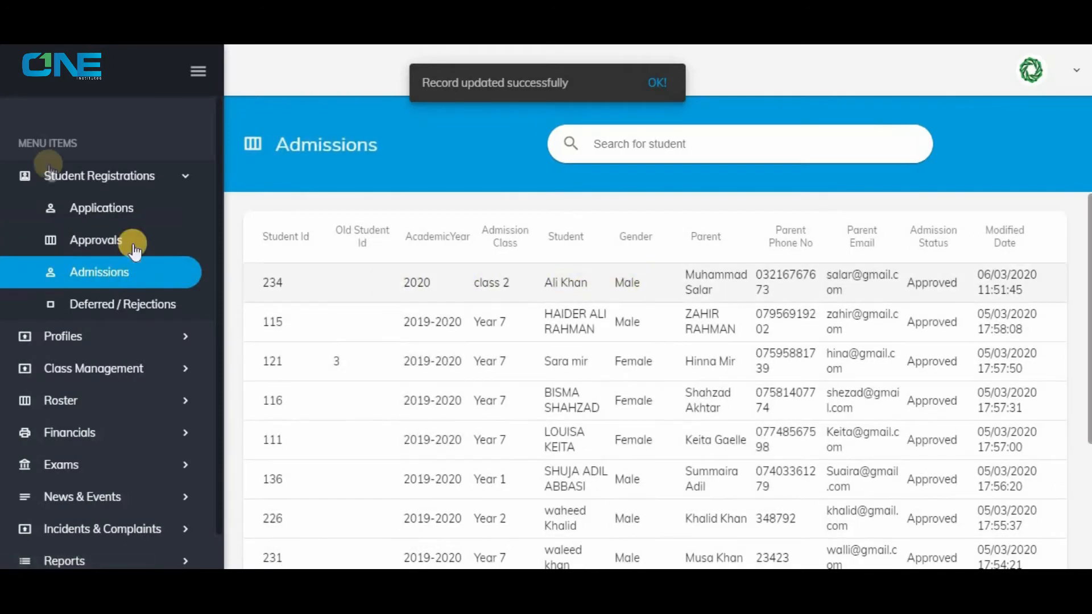
click(96, 176)
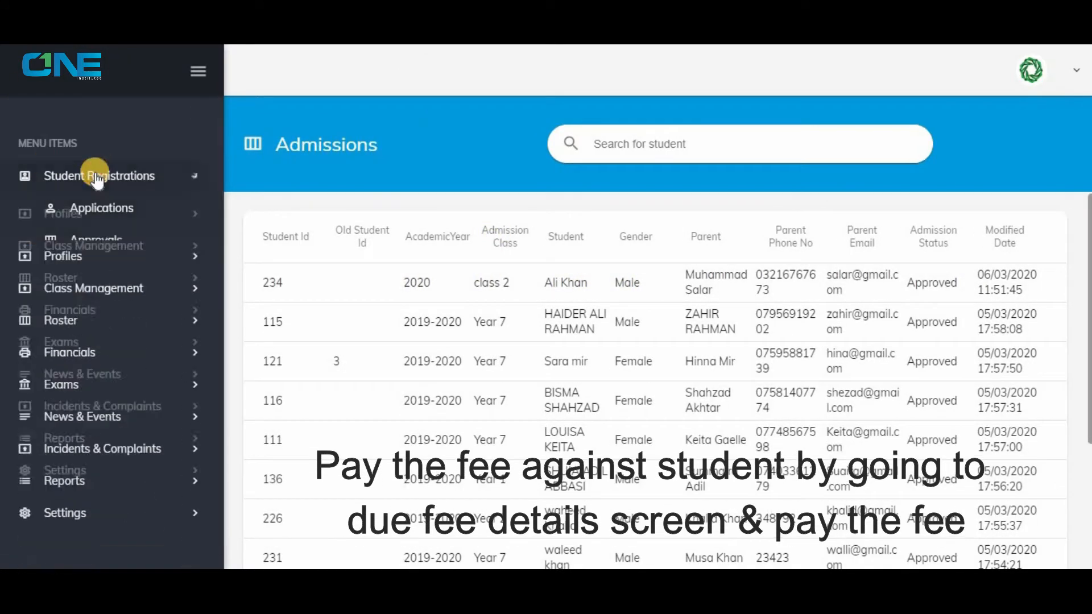
click(79, 300)
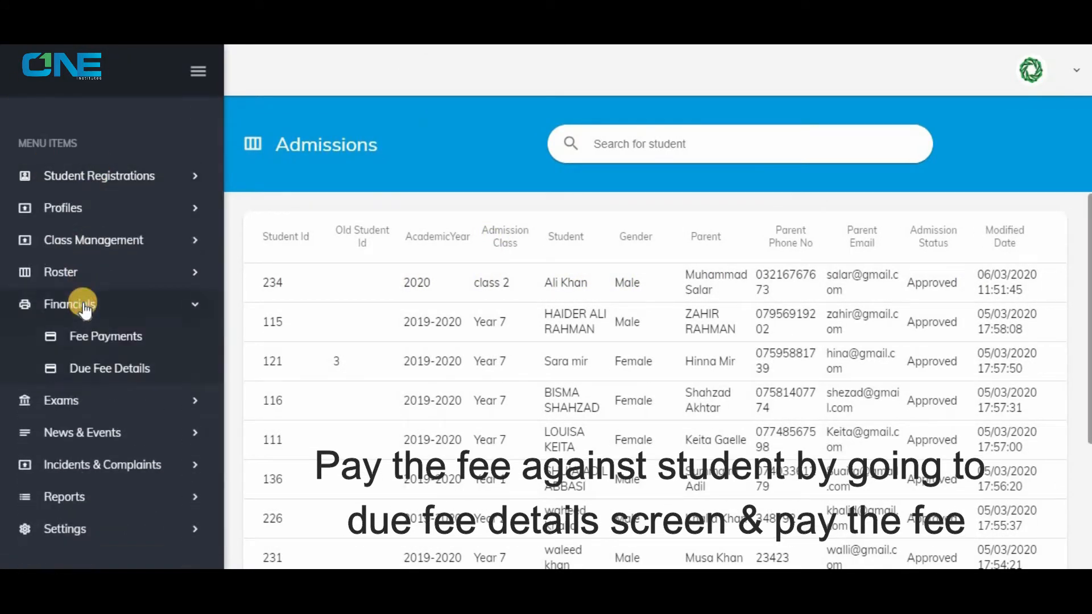
click(121, 339)
click(117, 367)
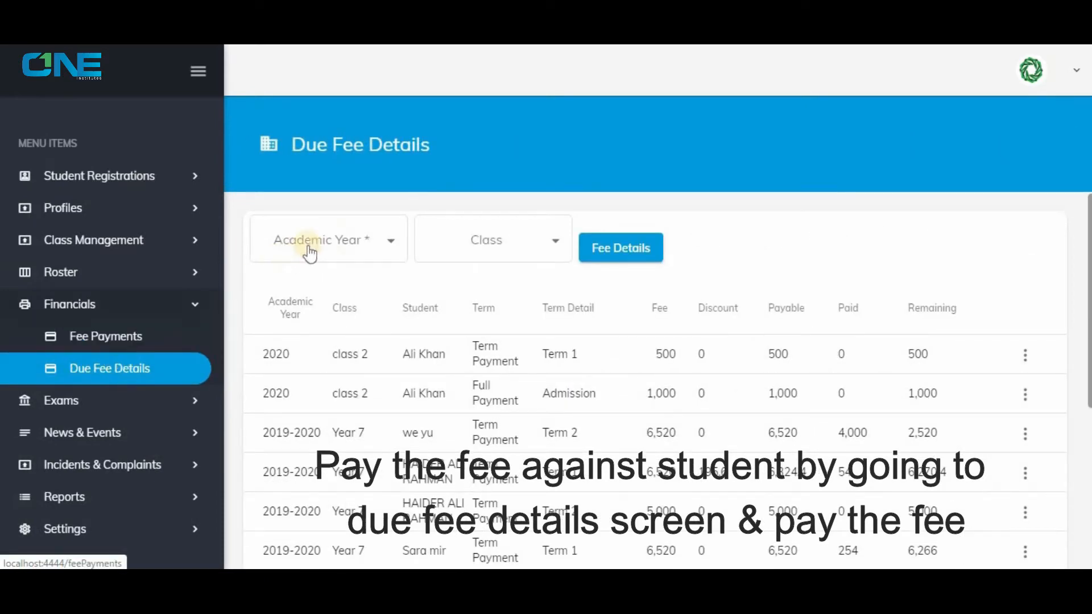
click(309, 253)
click(307, 280)
click(553, 243)
click(488, 247)
click(612, 249)
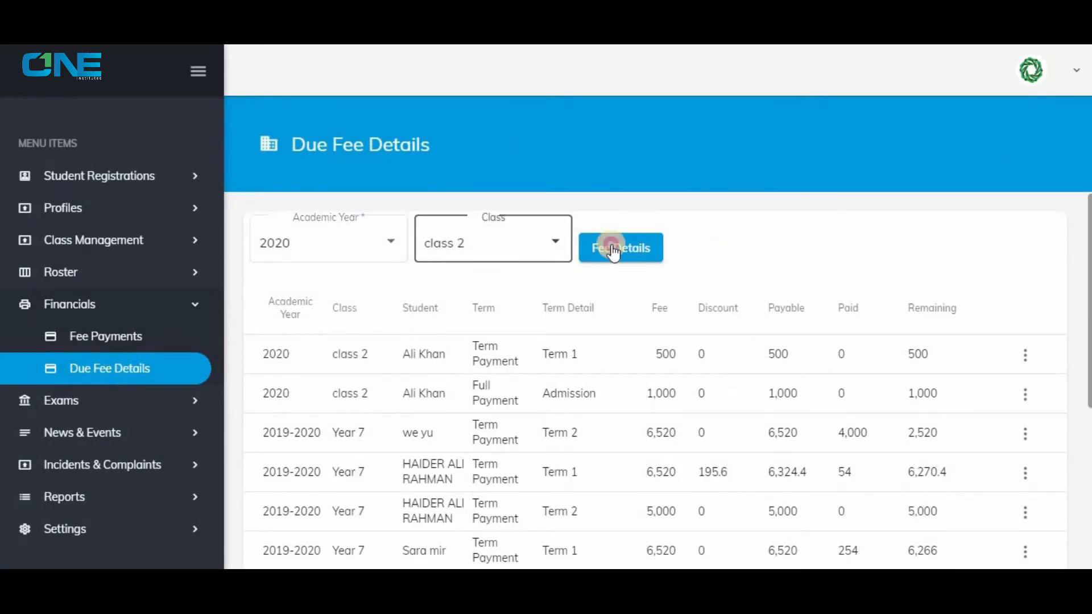
Add a payment for the student's Admission fee with 1000 paid, and save it.
click(1035, 394)
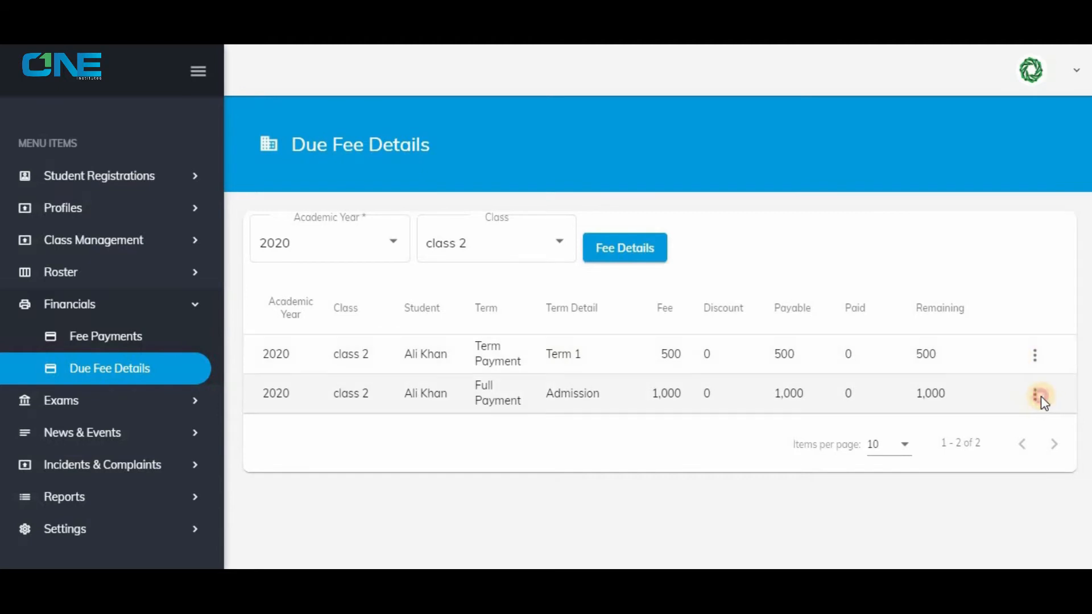
click(938, 436)
click(305, 315)
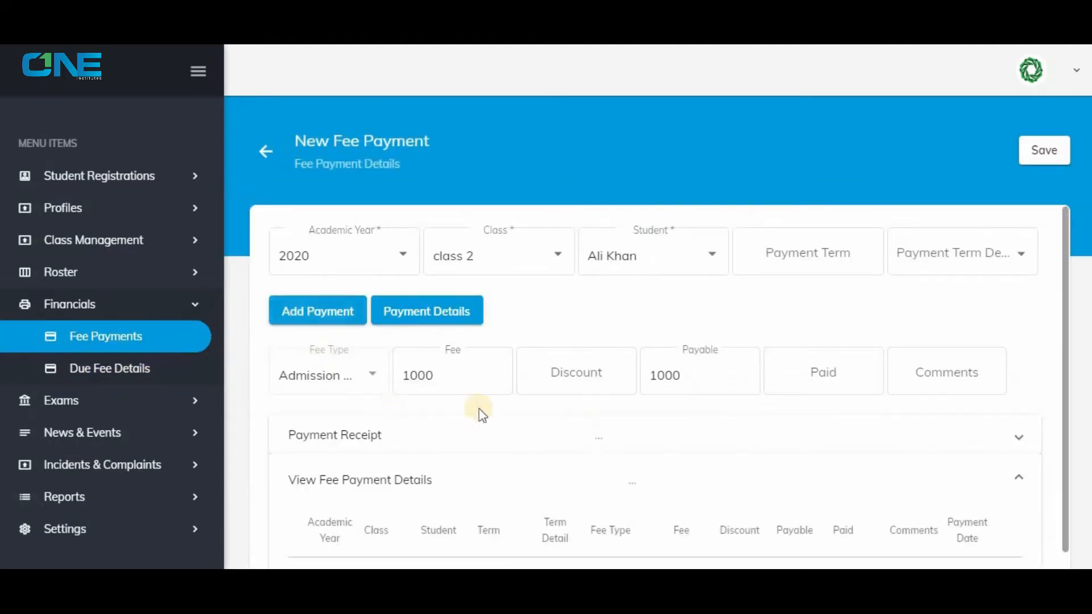
click(795, 379)
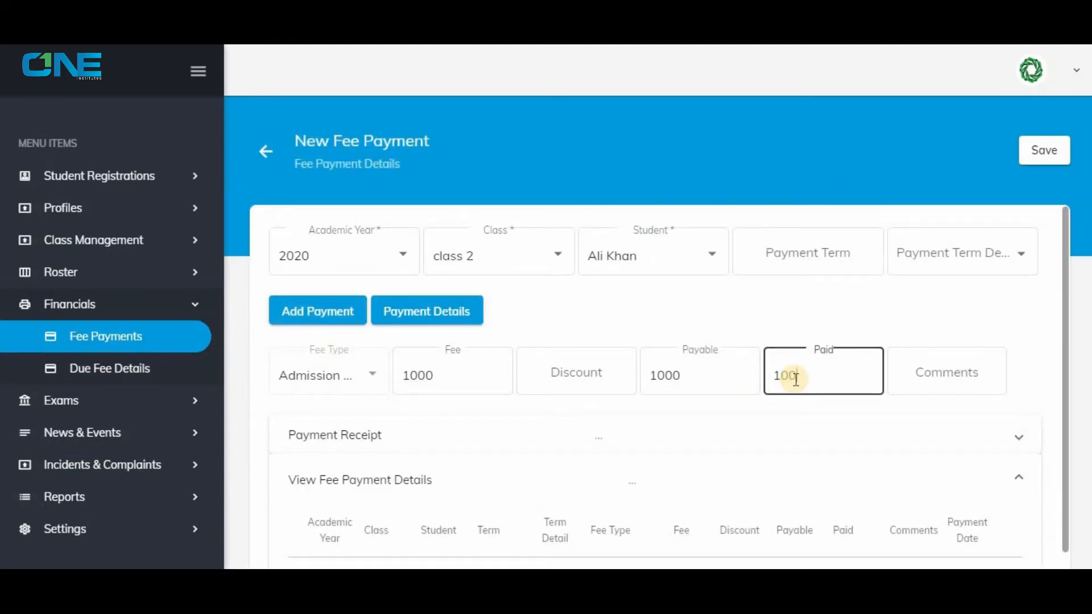
click(1041, 151)
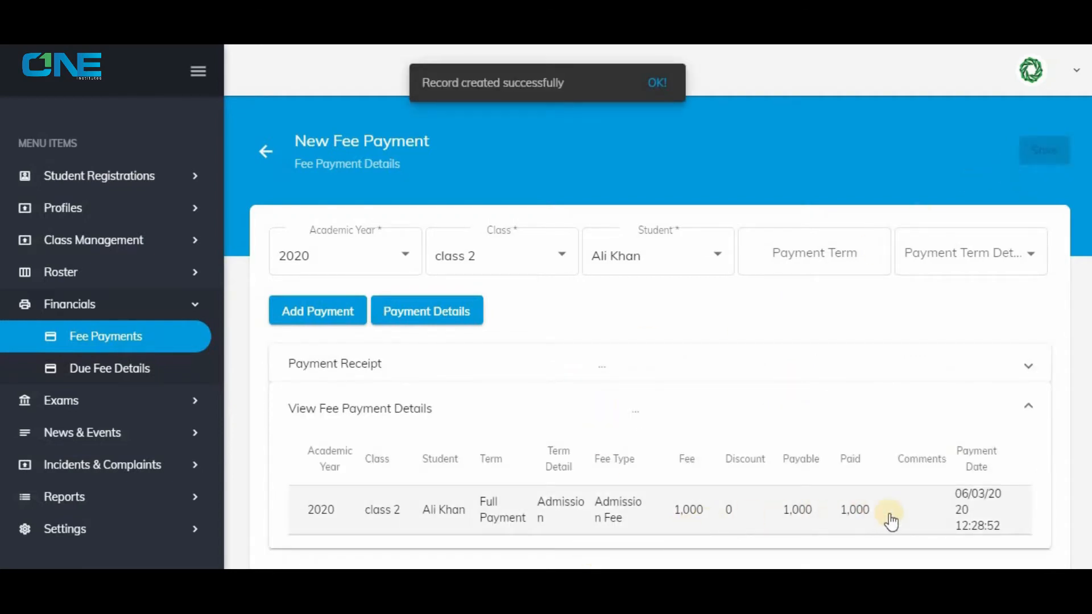
Return to Due Fee Details and list the class 2 fees for academic year 2020 again.
click(137, 369)
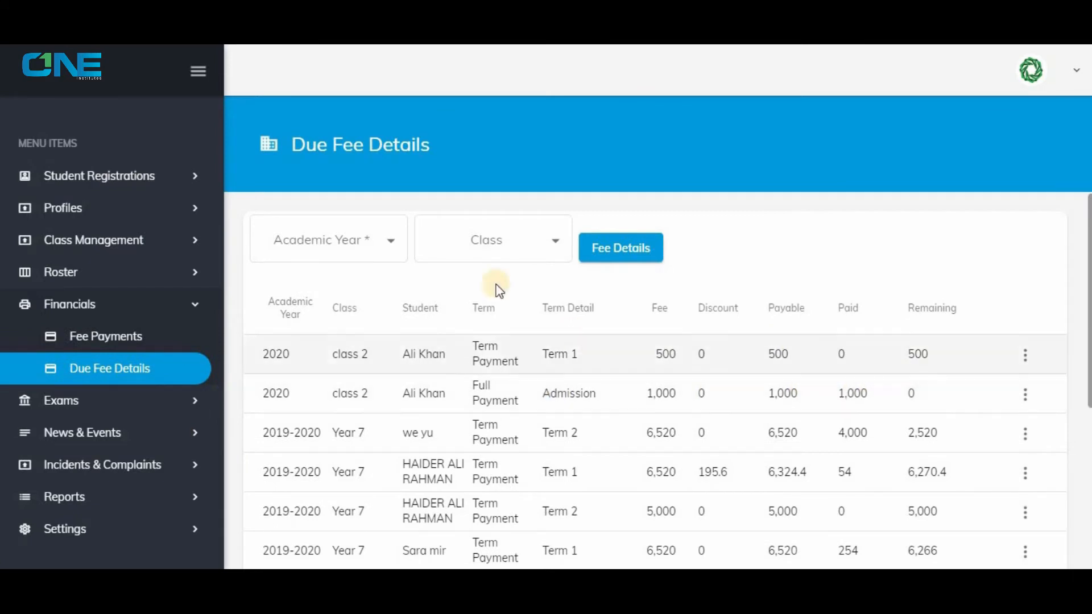
click(397, 247)
click(310, 279)
click(444, 243)
click(443, 242)
click(596, 249)
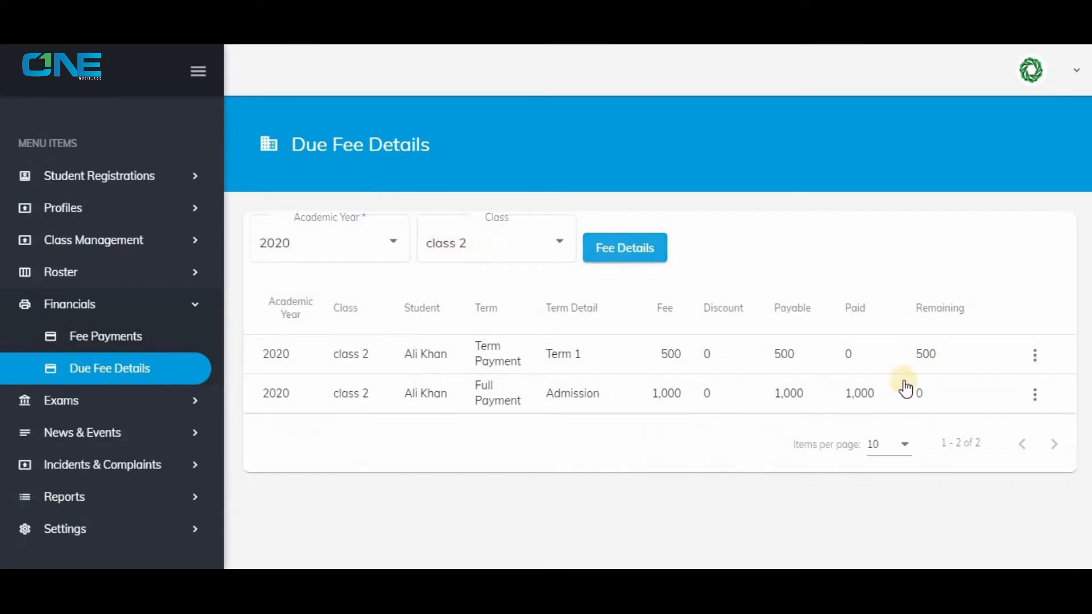
Add a payment for the student's Term 1 tuition fee with 200 paid and the comment "300 Remaining", and save it.
click(1027, 354)
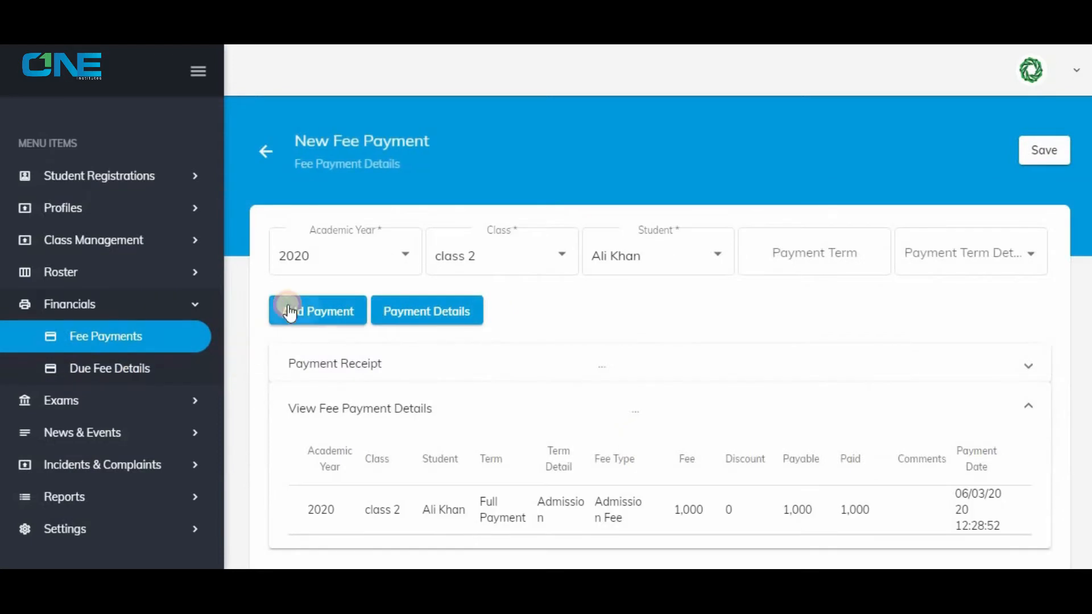
click(289, 311)
click(836, 374)
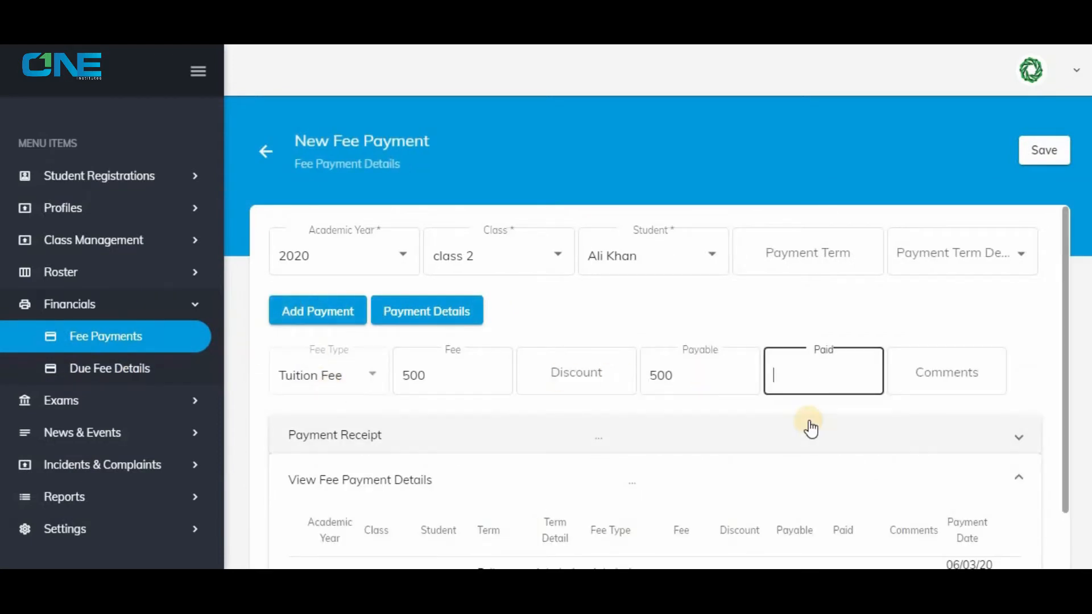
click(984, 371)
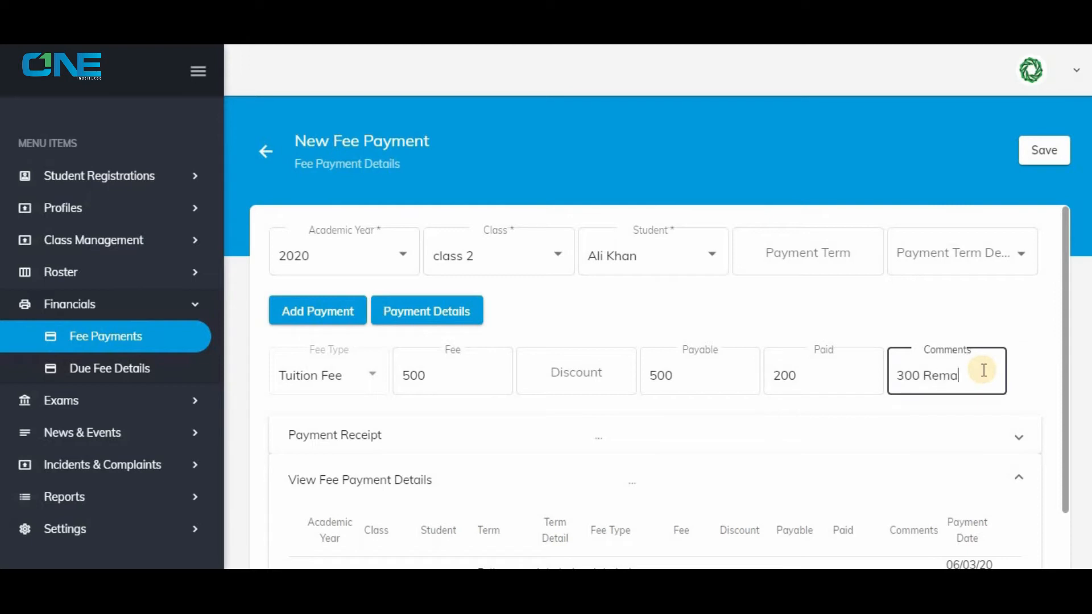
click(1048, 149)
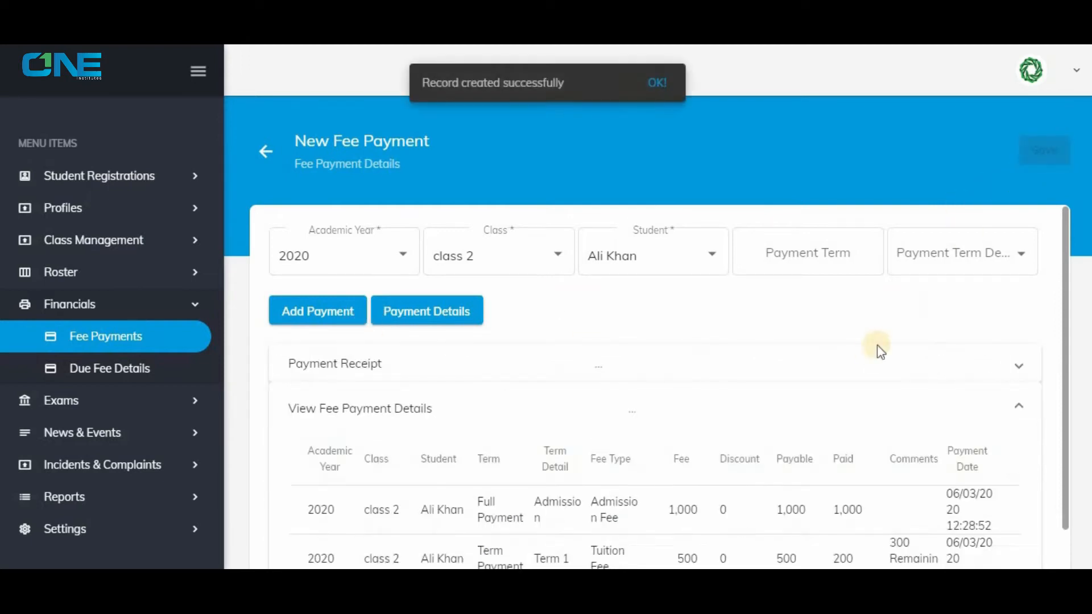
Review the saved payments in Fee Payments and check the remaining dues for academic year 2020, class 2 in Due Fee Details.
scroll(783, 489, down, 1)
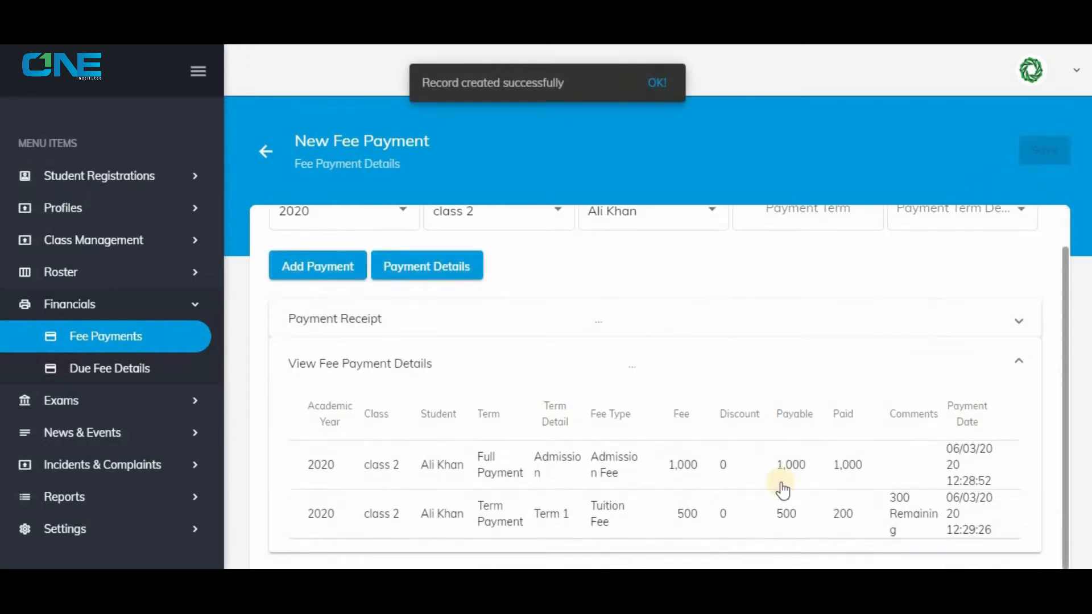
click(112, 375)
click(111, 337)
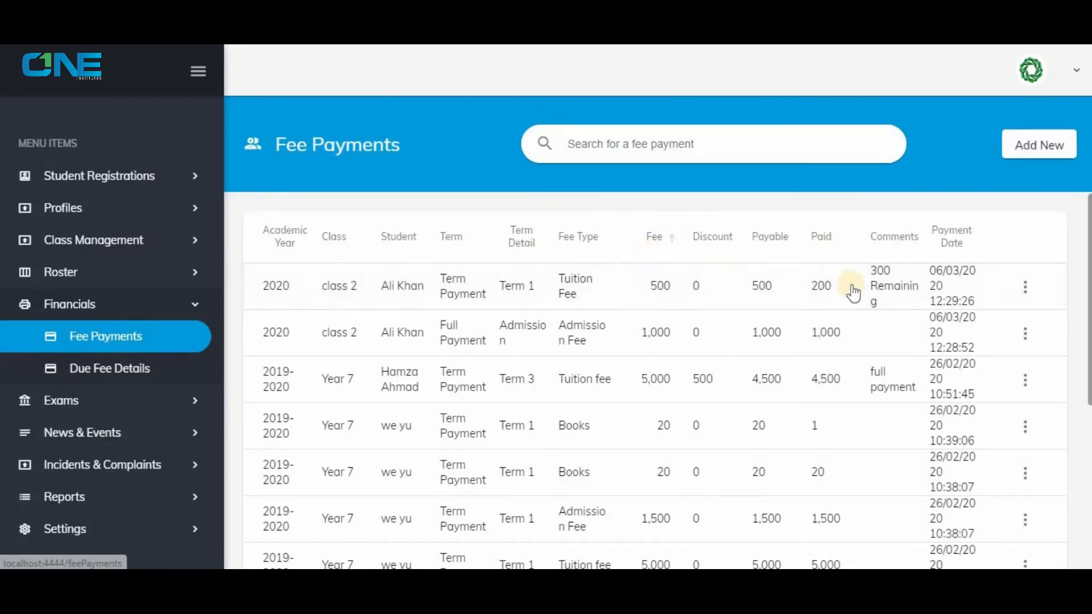
click(112, 370)
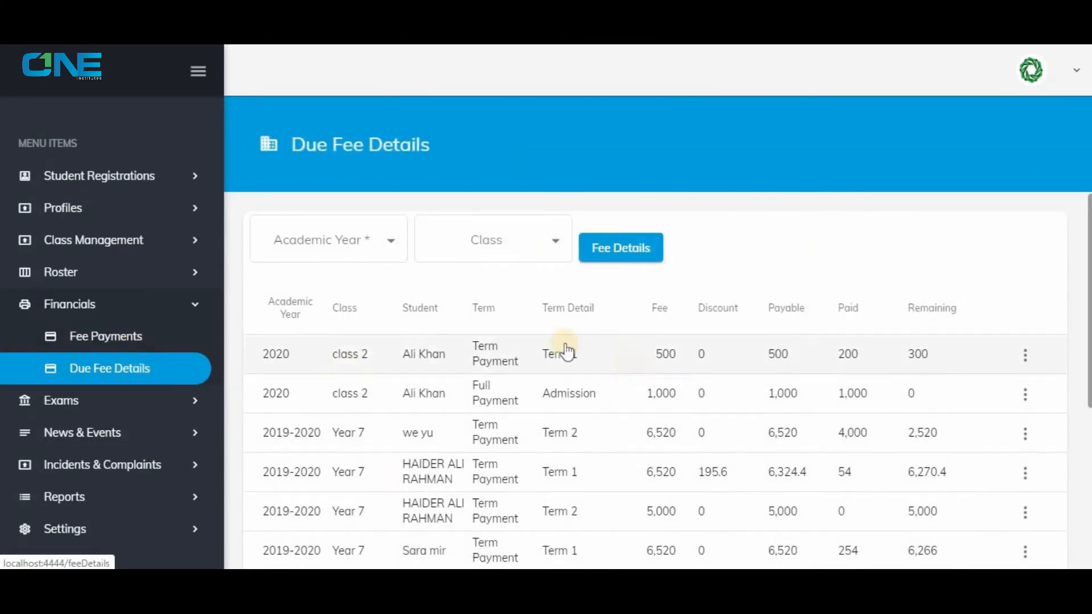
click(350, 246)
click(336, 281)
click(455, 241)
click(455, 282)
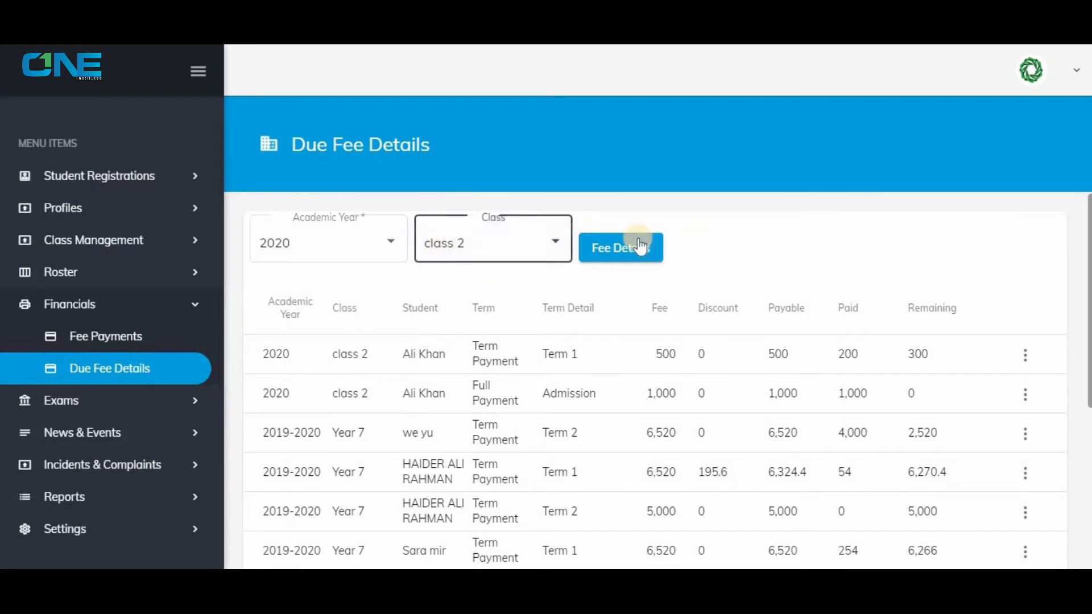
click(621, 248)
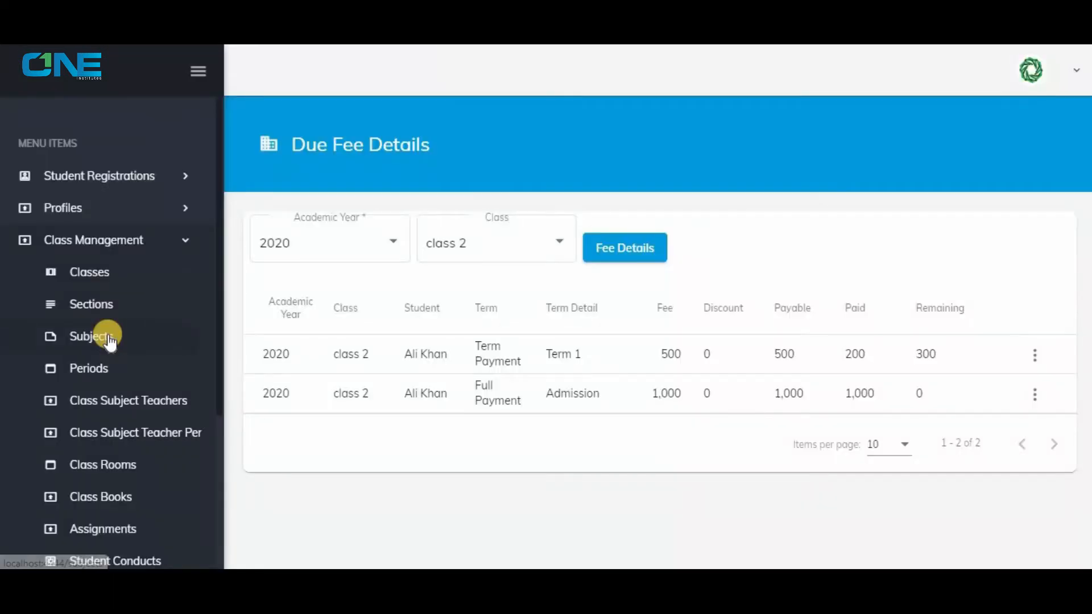
Start a new subject in Class Management for academic year 2020 and class 2, with total marks of 100.
click(108, 339)
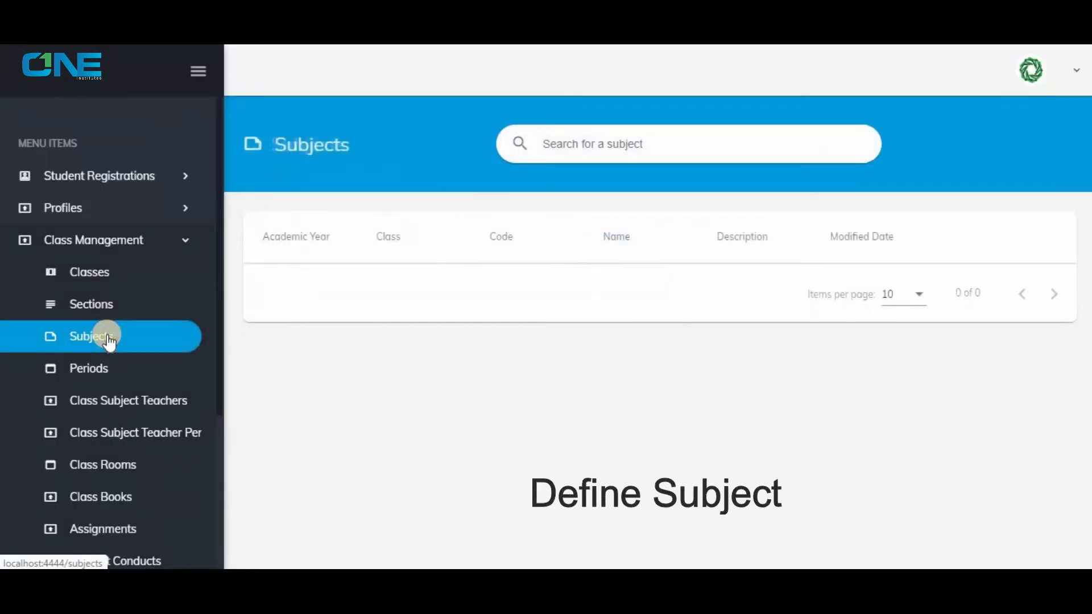
click(1034, 146)
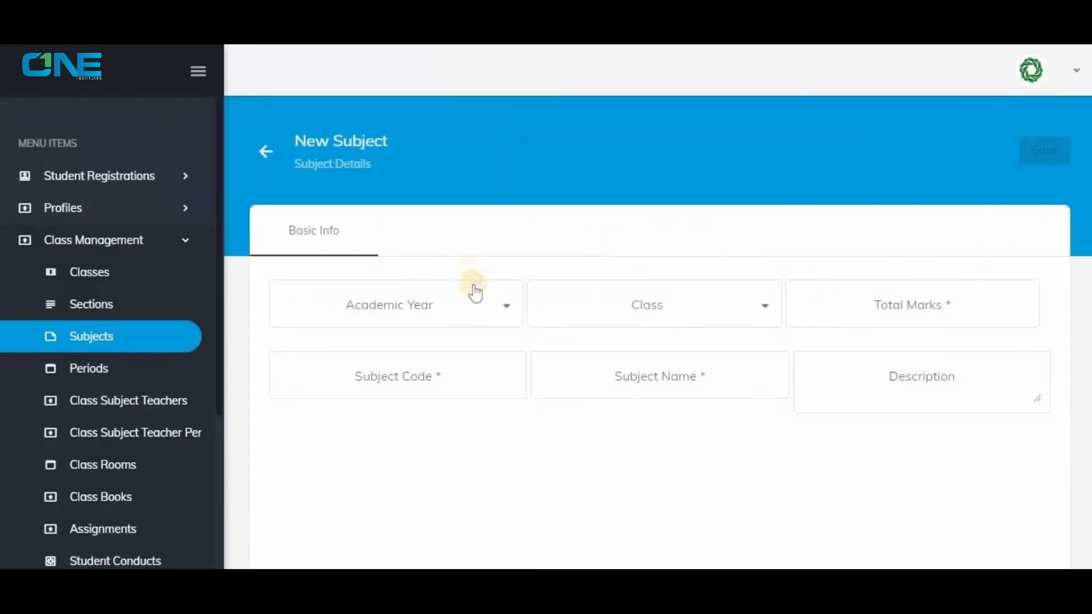
click(476, 293)
click(293, 343)
click(654, 305)
click(563, 343)
click(837, 302)
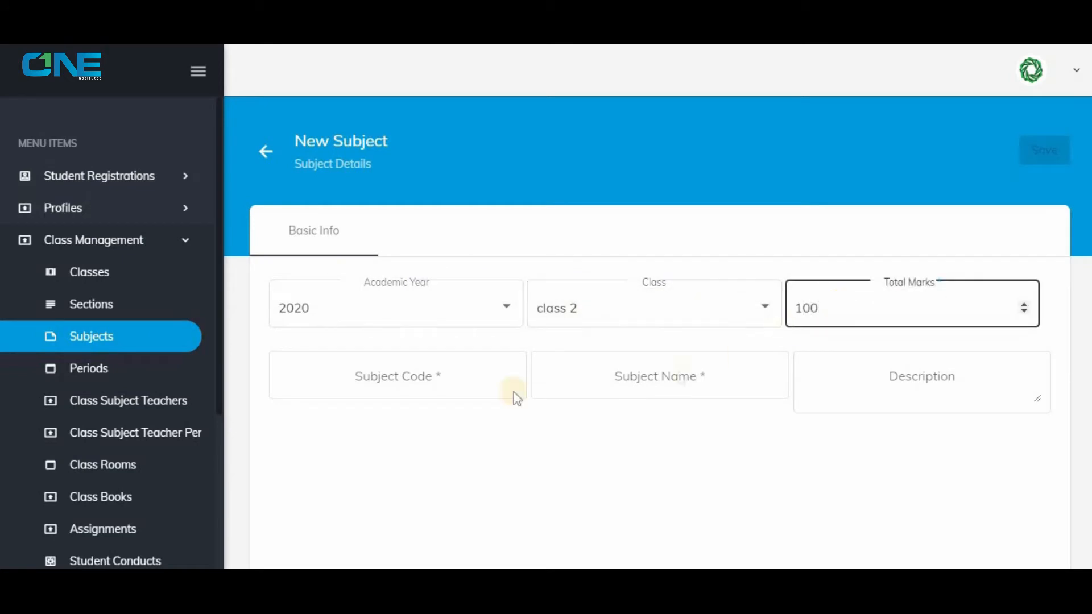
Set the subject code to 007 and the subject name to Islamic Studies, and save the subject.
click(442, 380)
click(665, 379)
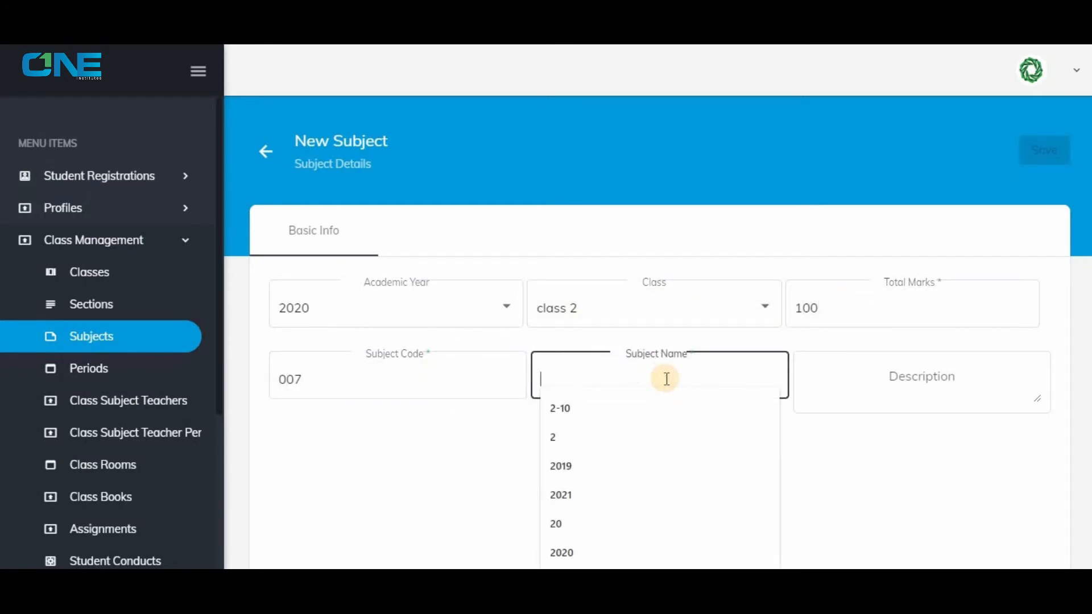
text(Islamic Studies)
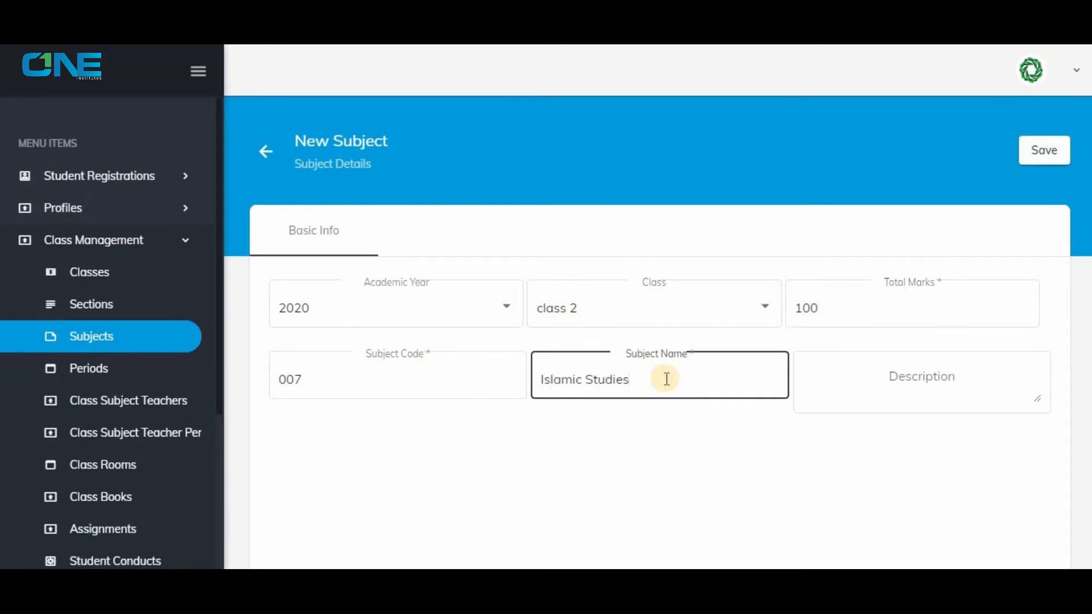
click(1036, 160)
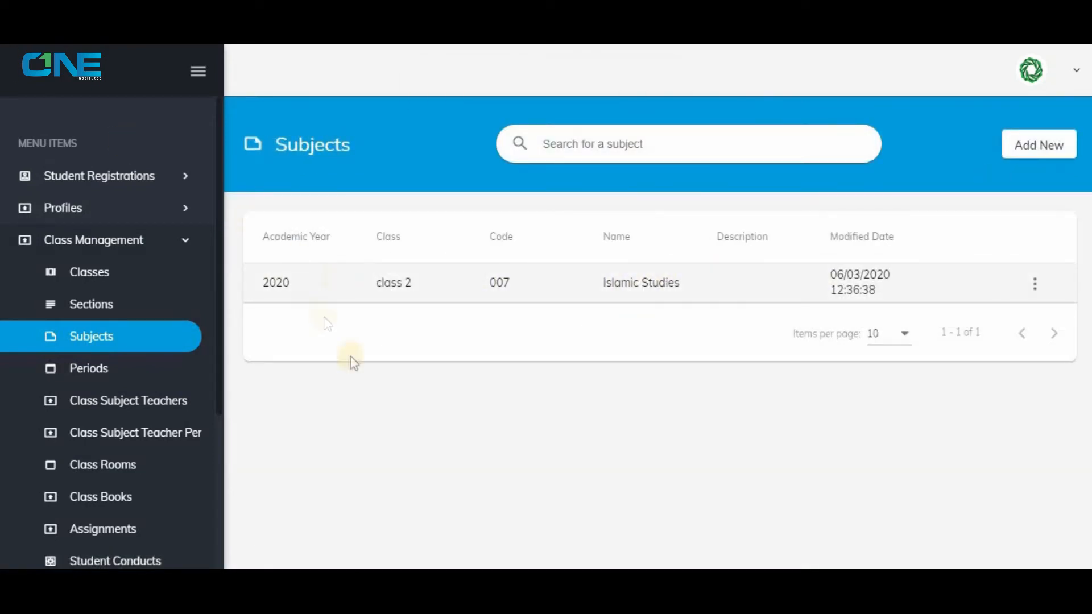
Start a new period named Islamic Studies with class category Junior Section and class 2.
click(95, 369)
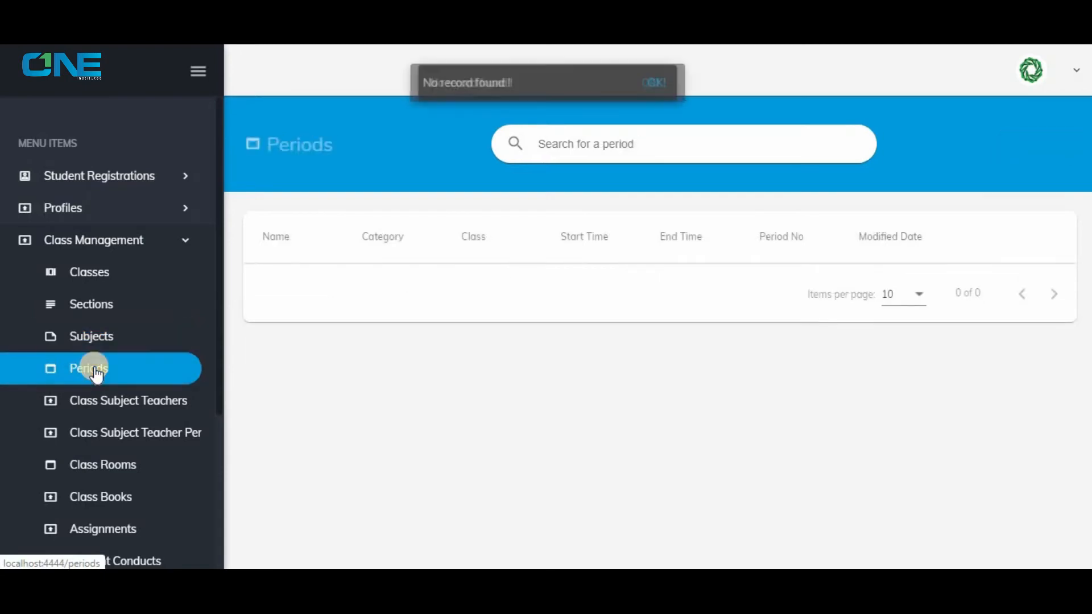
click(1009, 155)
click(421, 250)
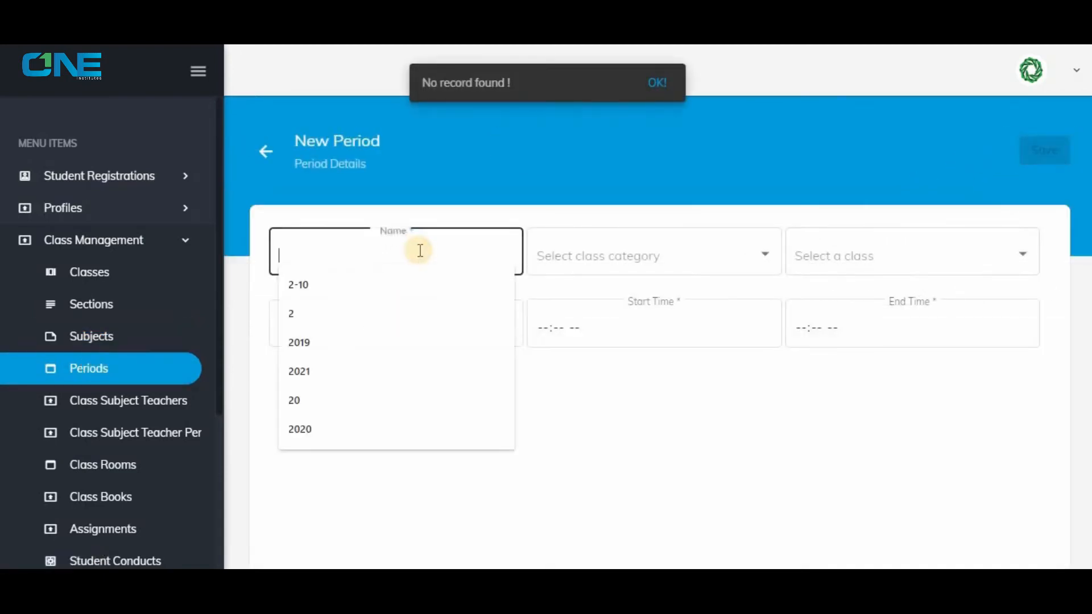
text(Islamic)
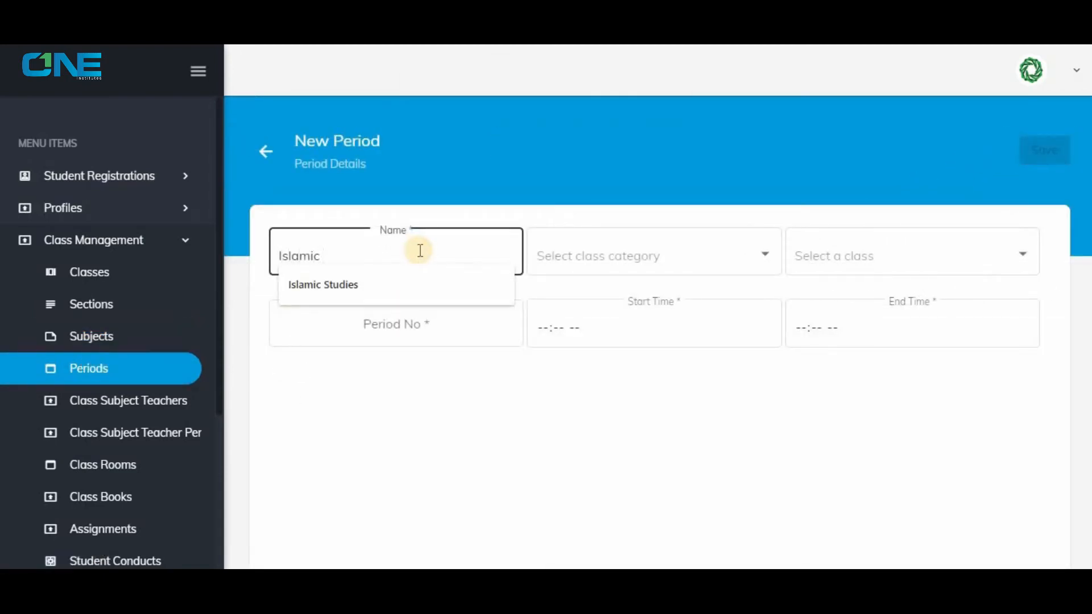
text( Studies)
click(622, 254)
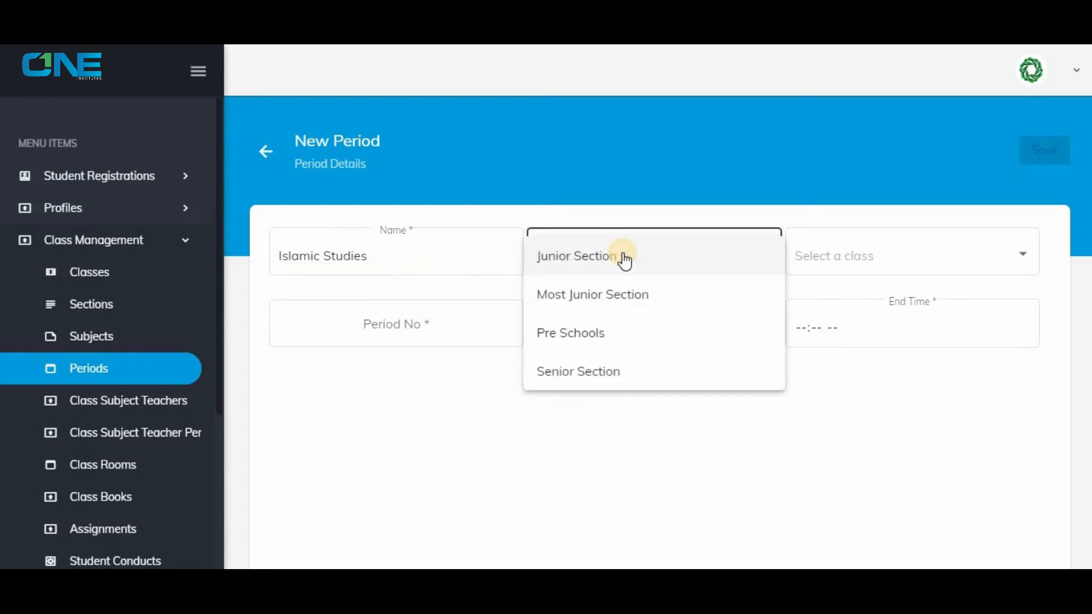
click(621, 254)
click(893, 240)
click(893, 241)
Set the new period's number to 1 and its start time to 08:00 AM.
click(445, 331)
text(1)
click(541, 327)
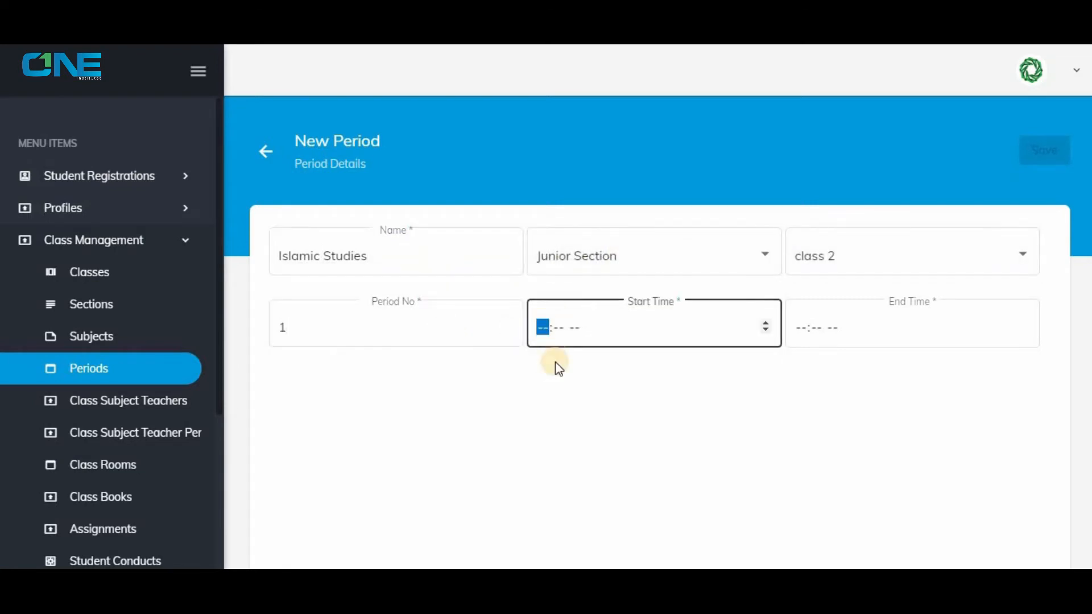
text(0800a)
key(Tab)
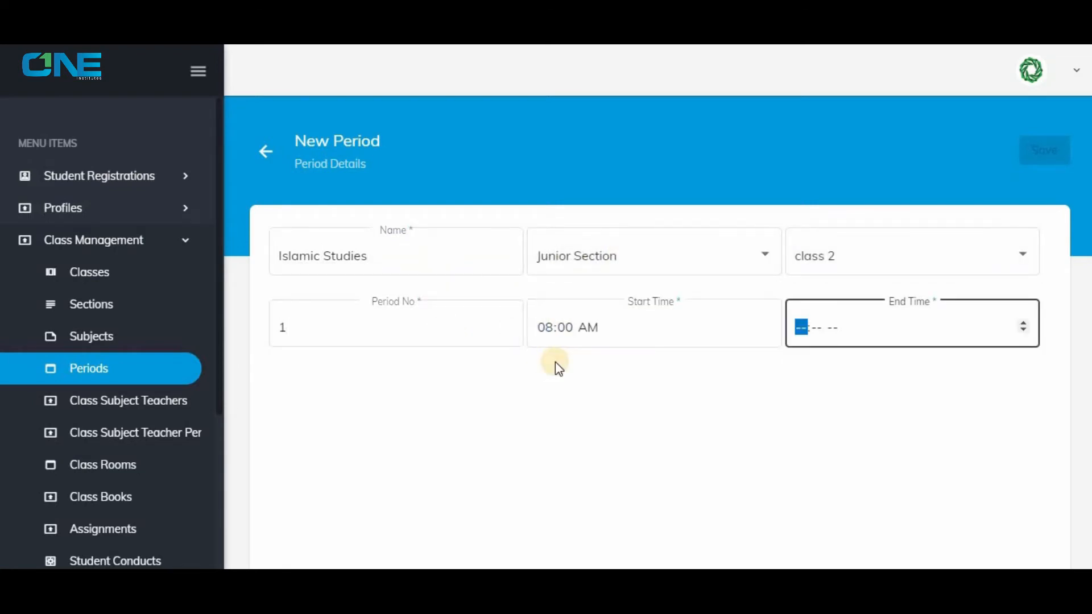
Set the new period's end time to 09:00 AM and save the period.
text(0900a)
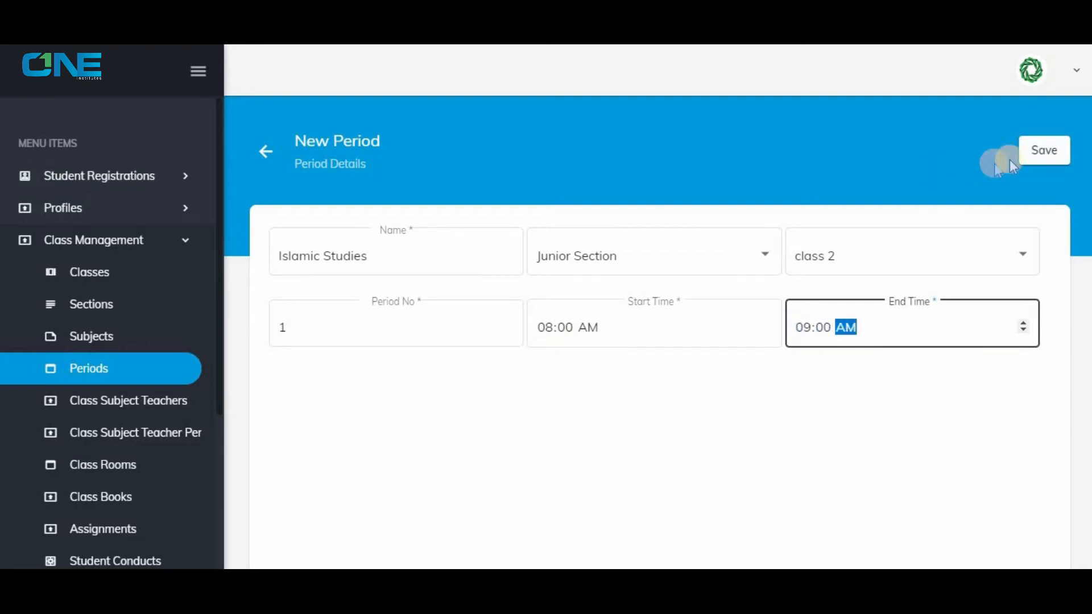
click(1023, 154)
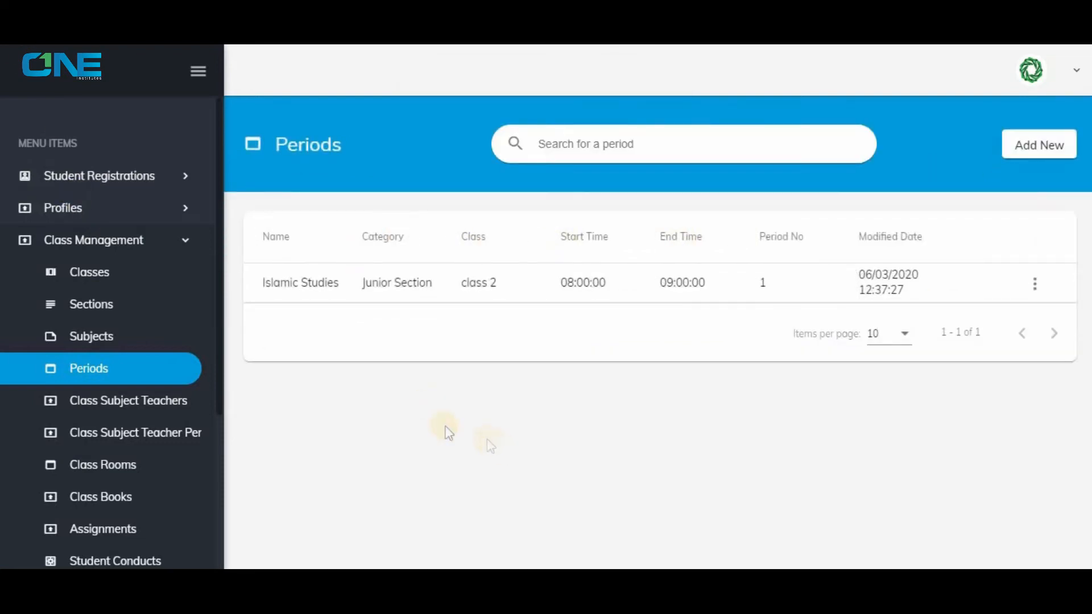
Create a class room with code 007 and name Hall 2, and save it.
click(176, 465)
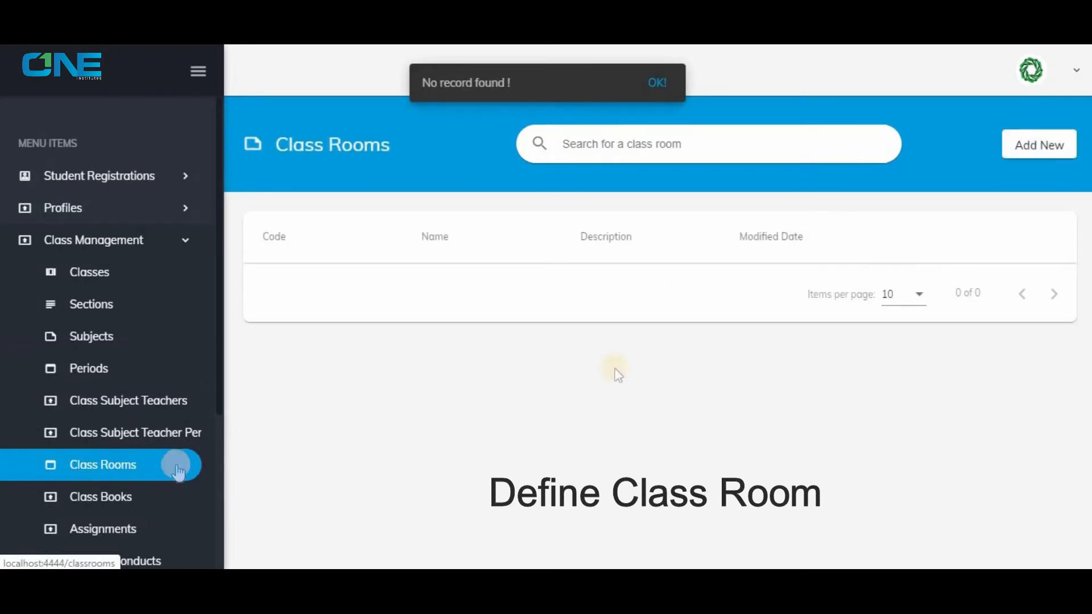
click(1041, 146)
click(483, 304)
text(007)
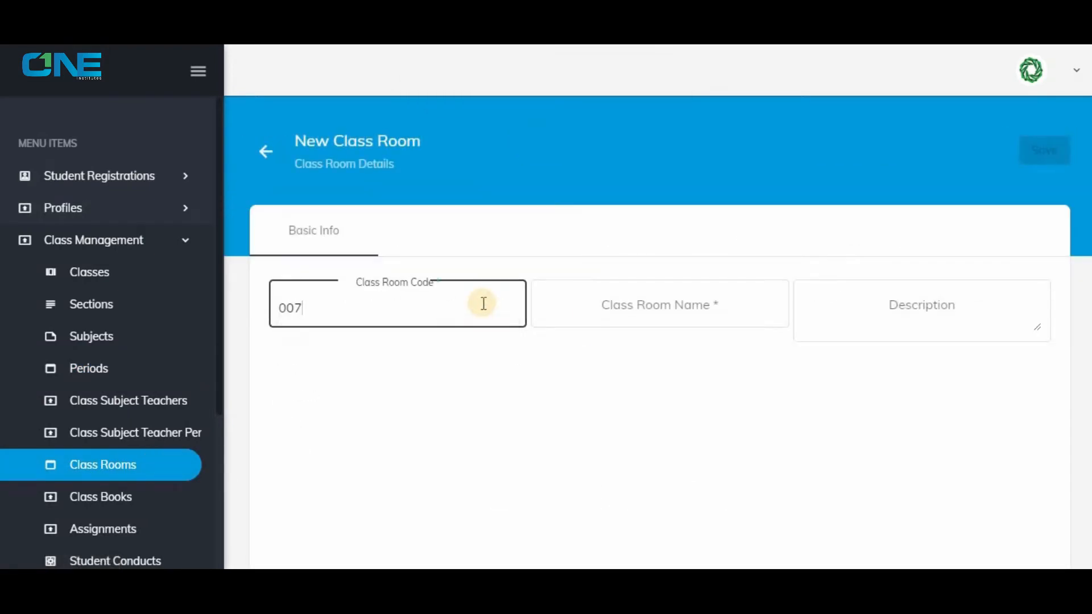
click(606, 310)
text(Hall 2)
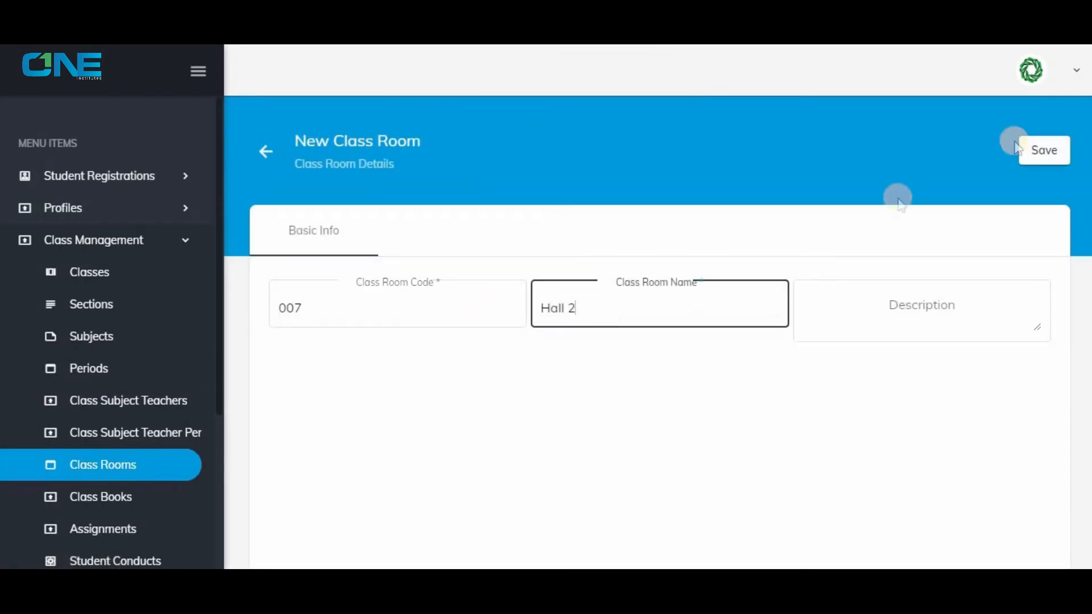
click(1044, 150)
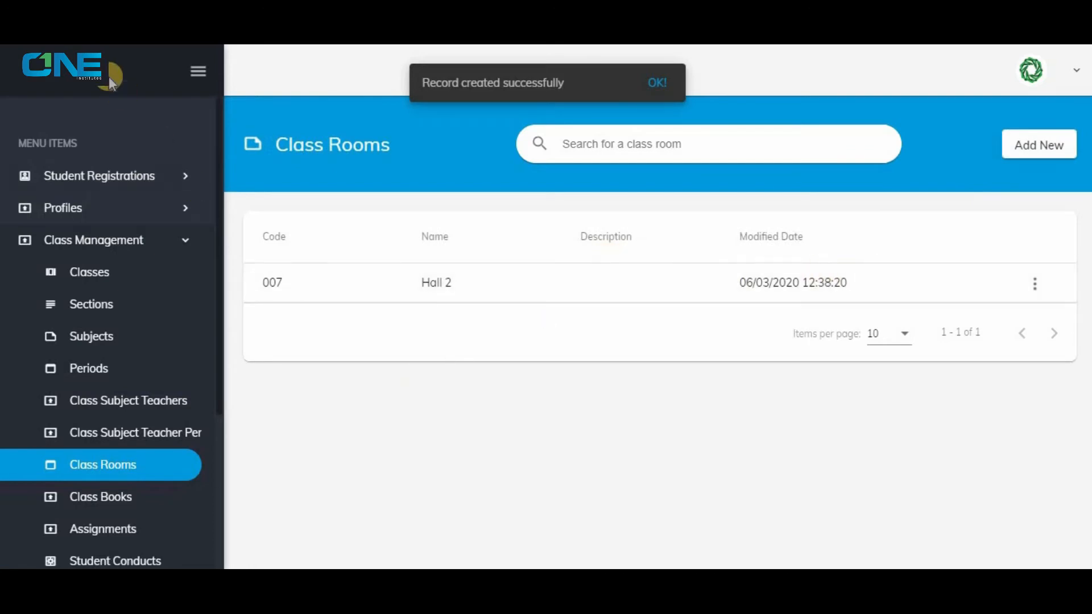
click(377, 238)
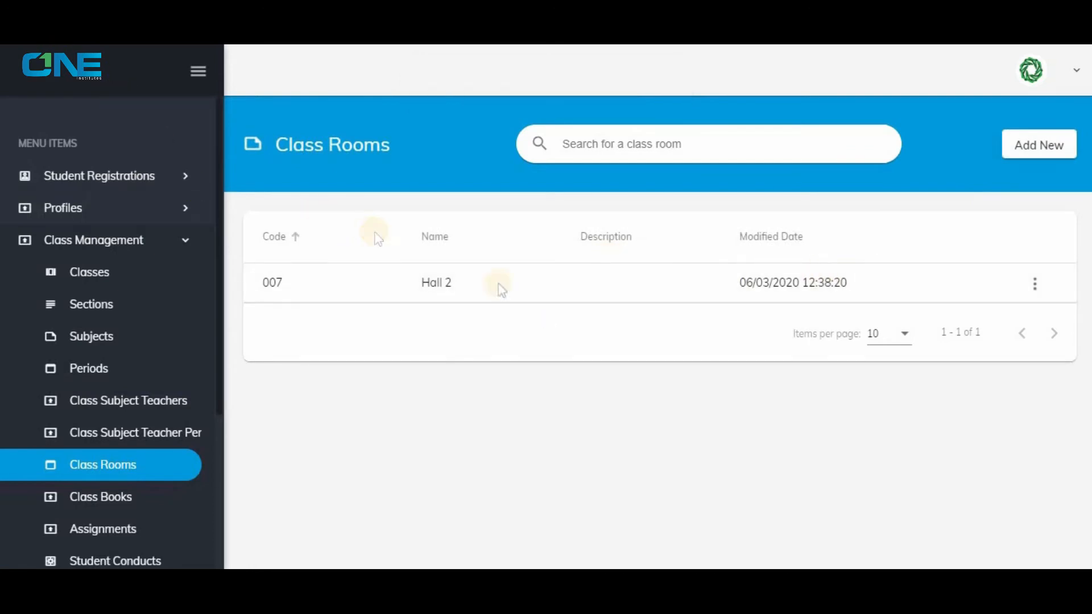
Start a new staff profile with the staff type Teacher.
click(180, 405)
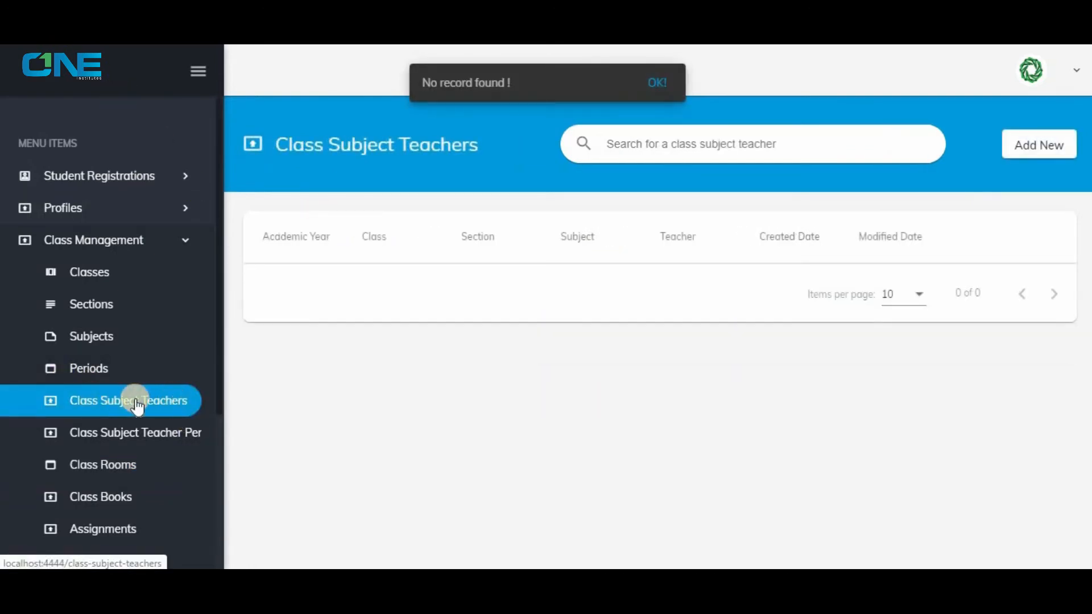
click(88, 239)
click(102, 220)
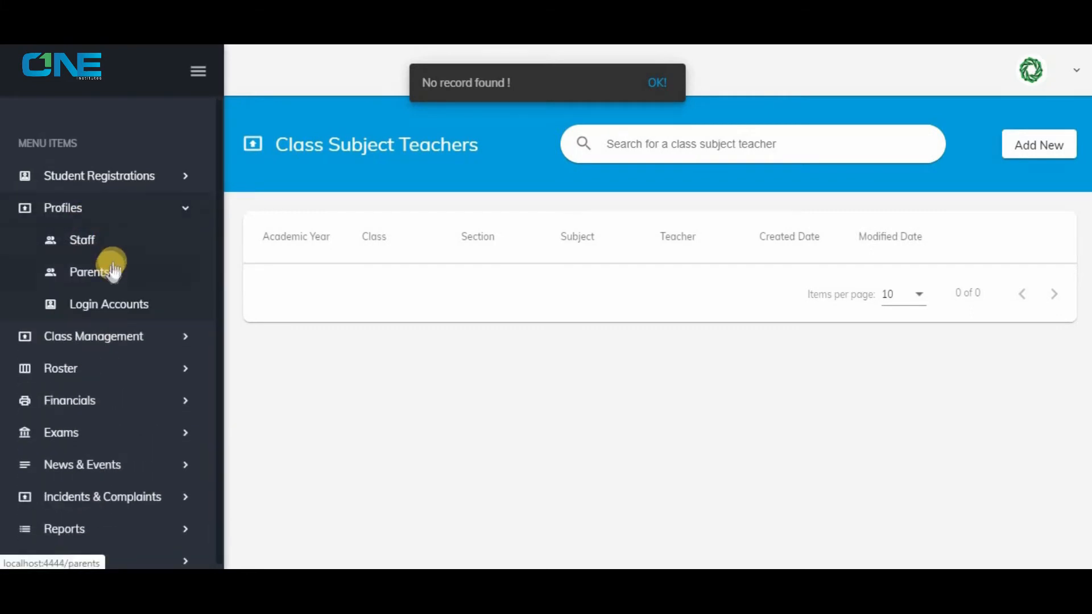
click(121, 250)
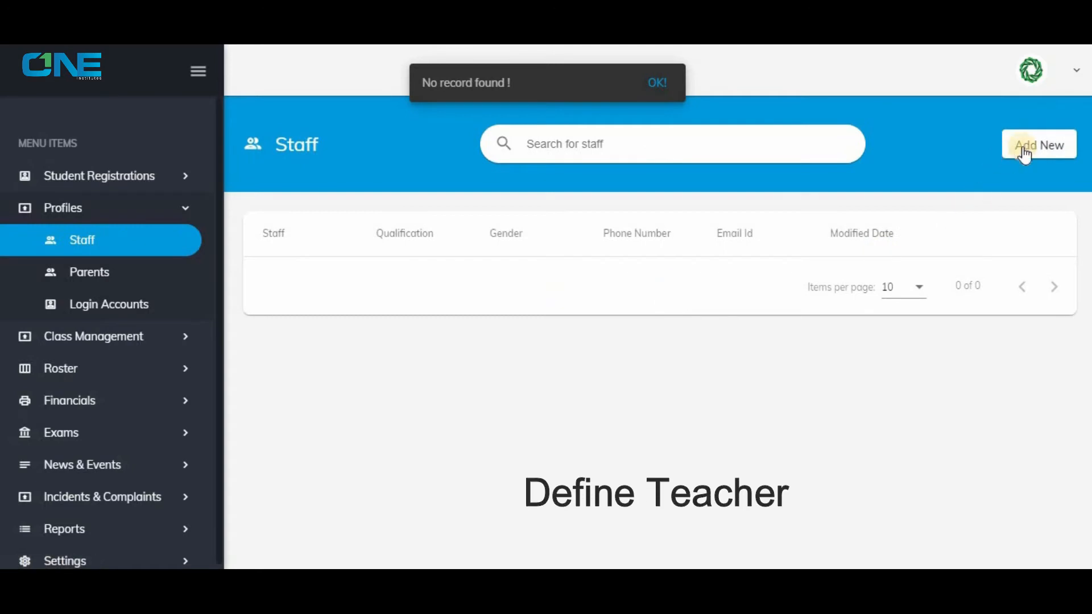
click(1025, 150)
click(490, 258)
click(455, 332)
Enter the teacher's first name, last name and e-mail address.
click(677, 251)
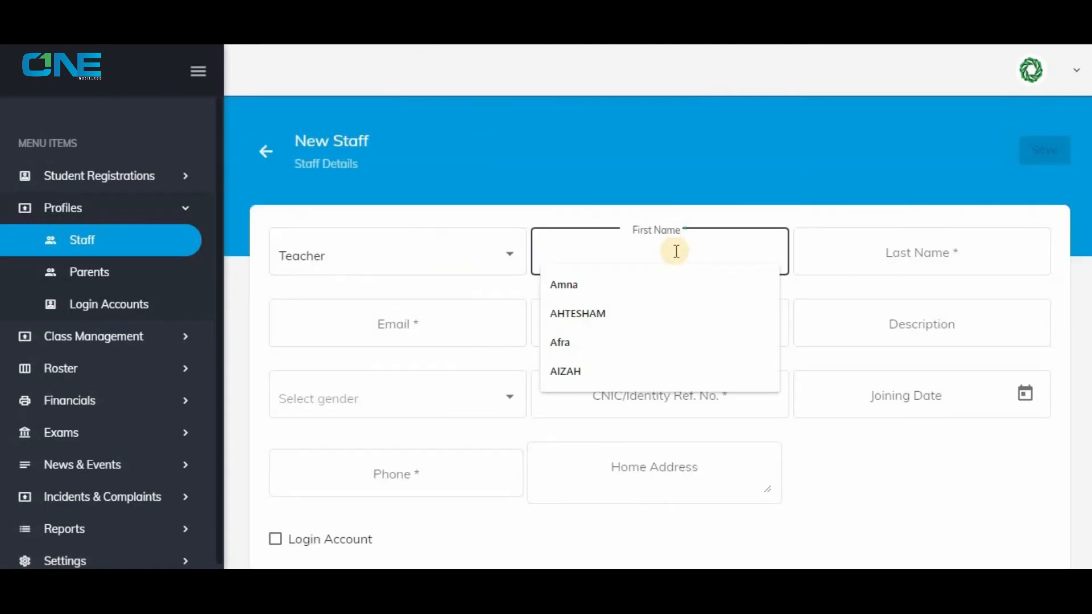
key(Tab)
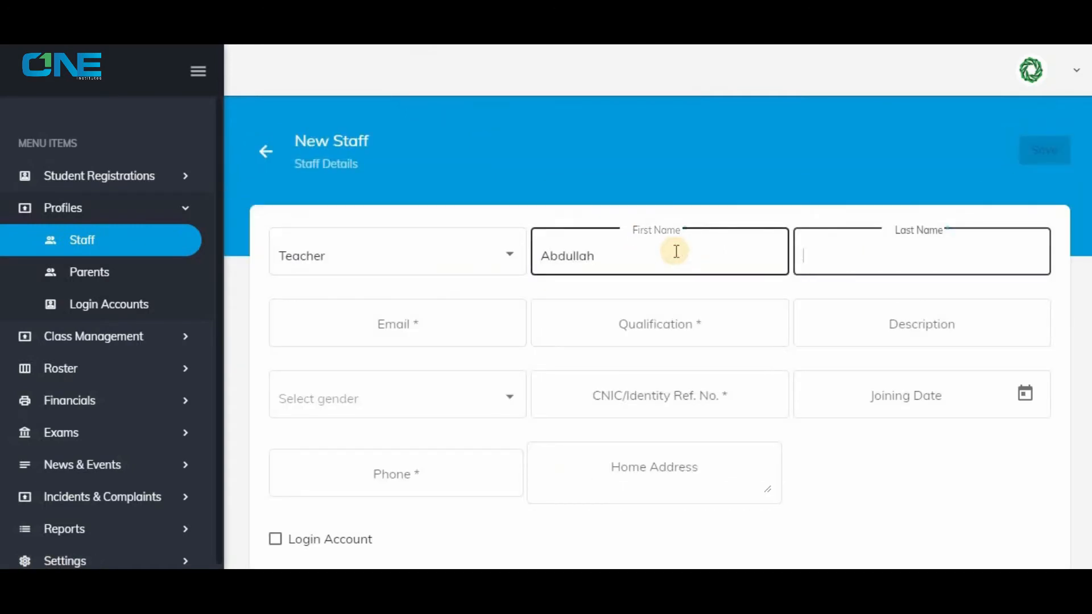
click(485, 323)
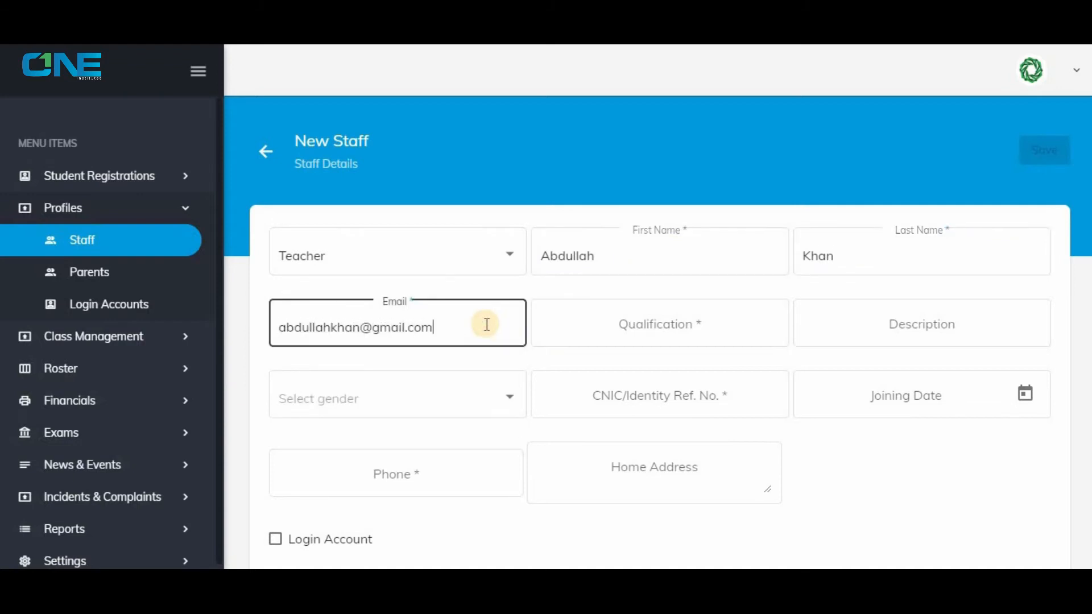
Set the teacher's qualification to MSC and the description to Senior Teacher.
key(Tab)
text(M)
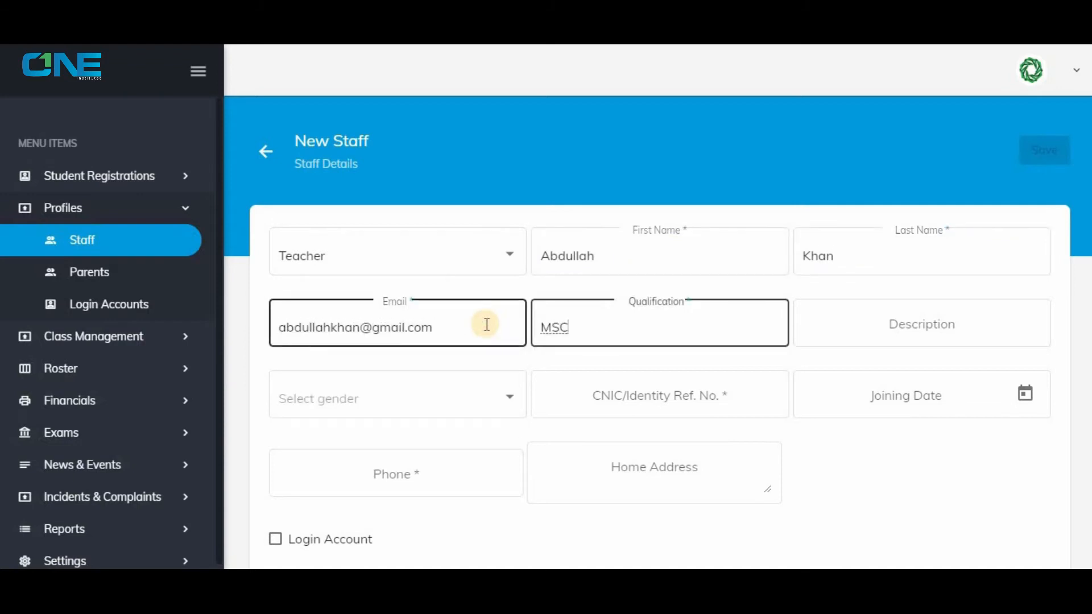
key(Tab)
text(S)
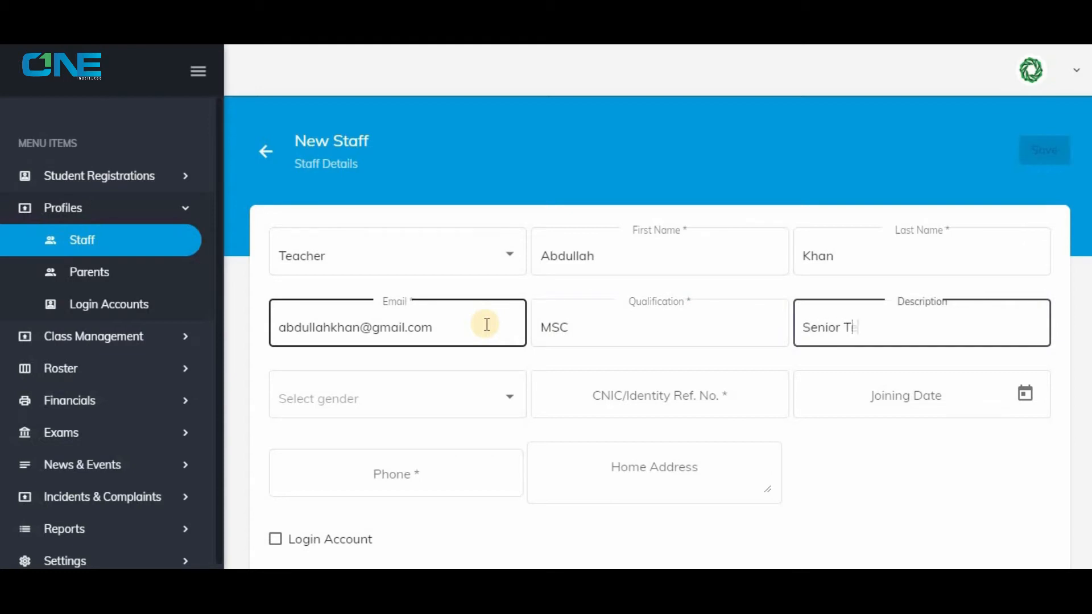
Set the teacher's gender to Male, fill in the identity reference number, and set the joining date to 6/3/2020.
click(494, 392)
click(477, 435)
click(590, 398)
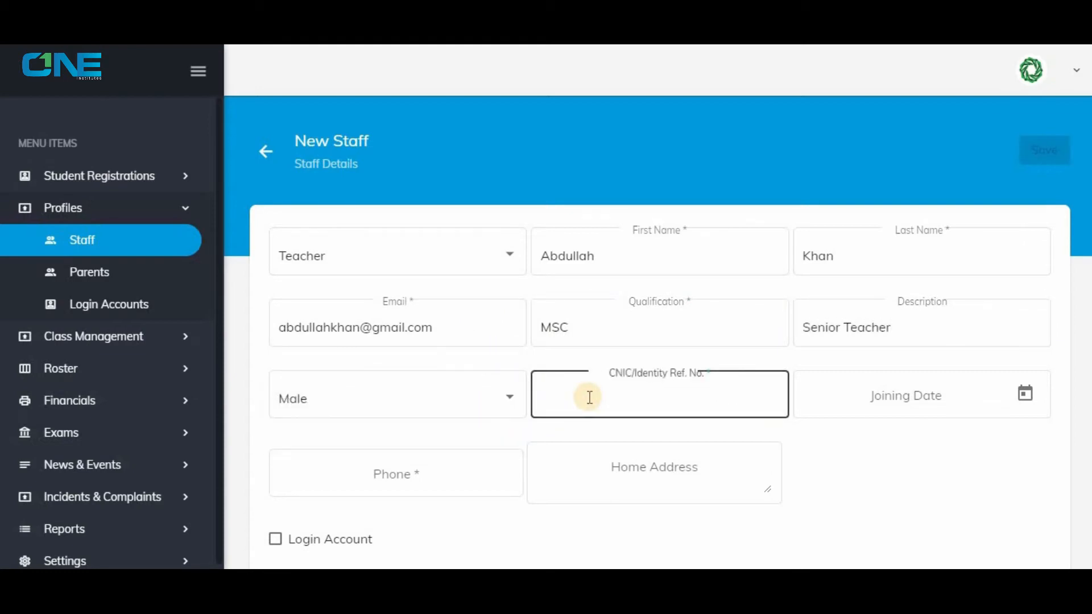
click(989, 393)
click(944, 217)
Fill in the teacher's phone number and home address.
click(475, 477)
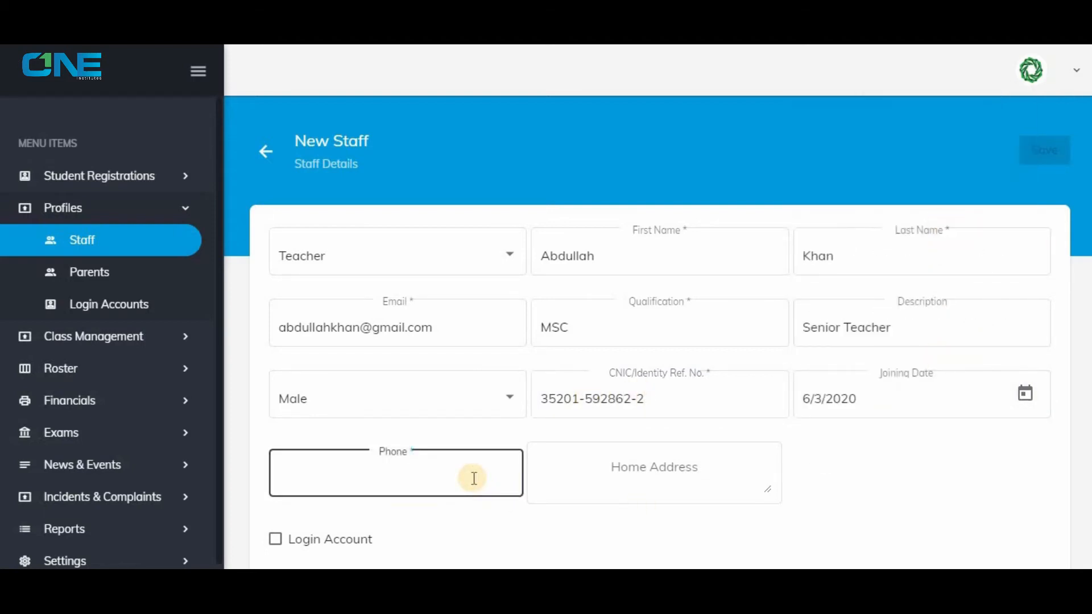
click(605, 468)
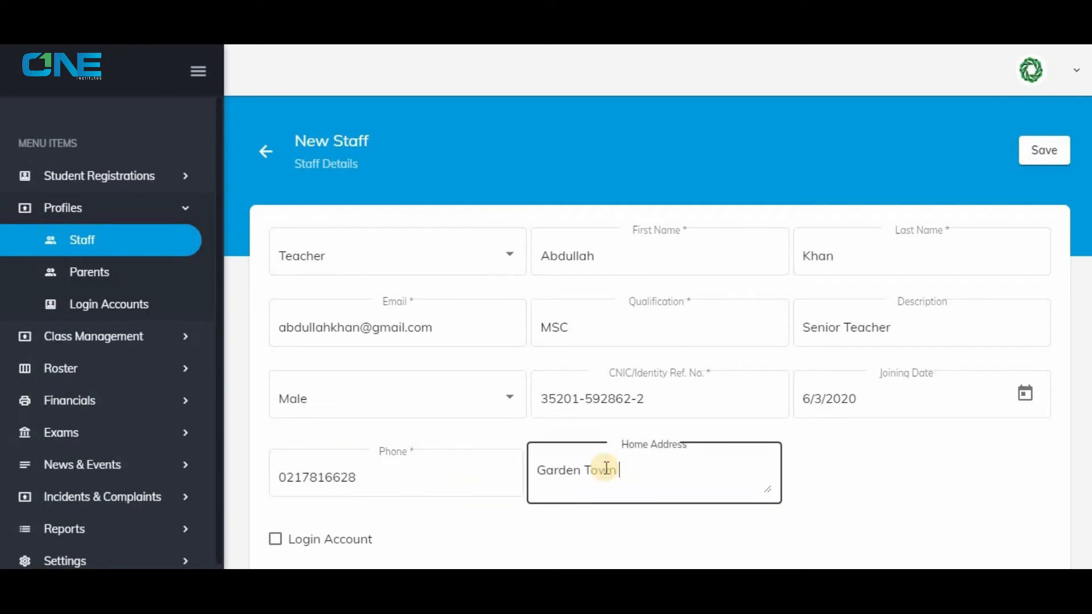
Enable a login account with the teacher's user name and confirmed password, and save the staff record without storing the password in the browser.
click(364, 538)
scroll(432, 521, down, 1)
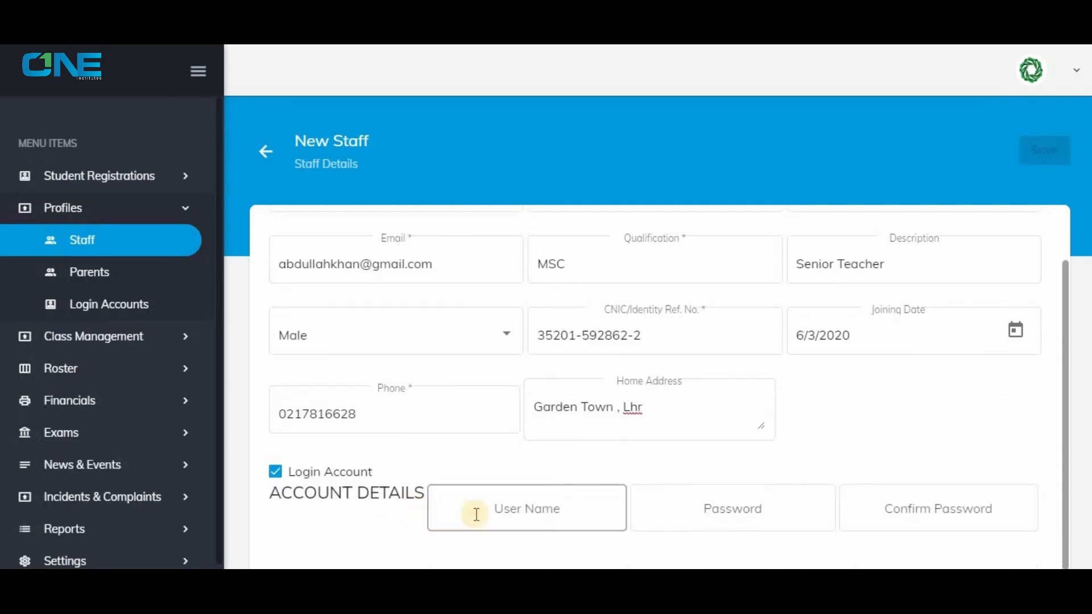
click(476, 513)
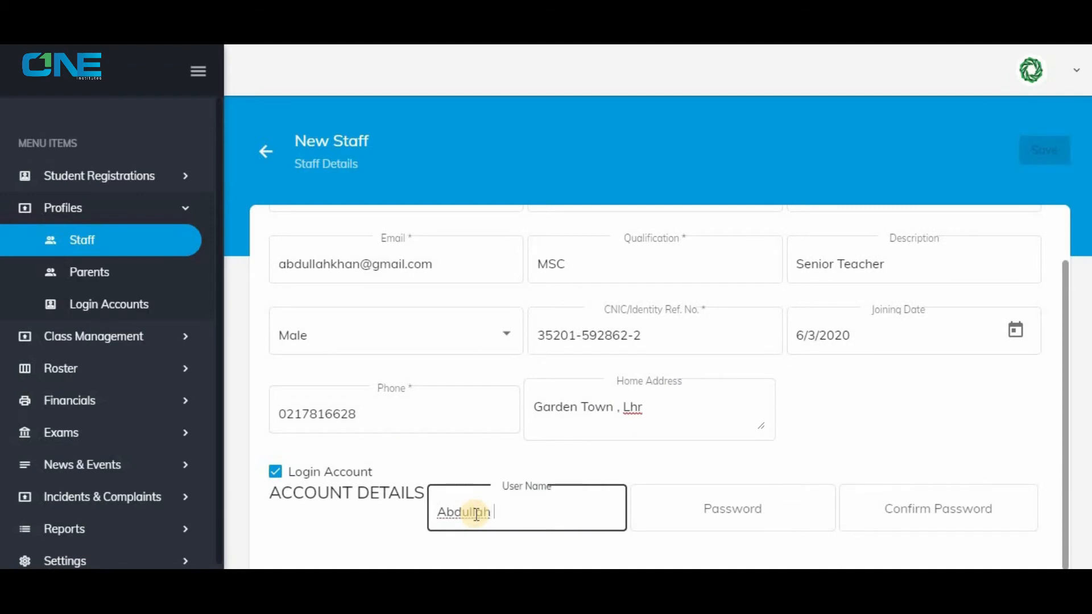
click(750, 507)
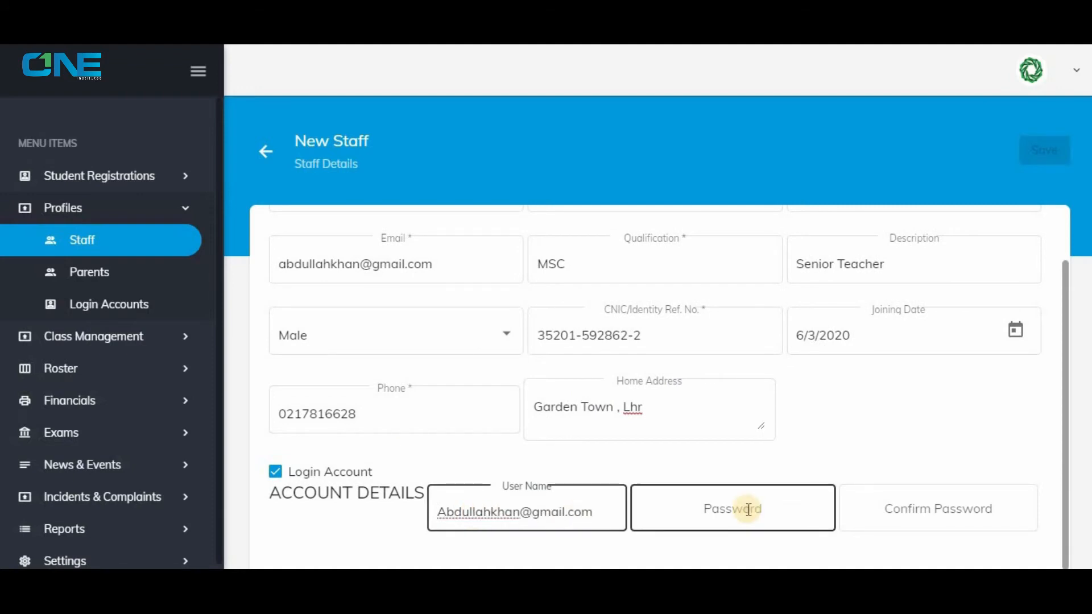
text(123)
click(913, 504)
text(123)
click(1053, 162)
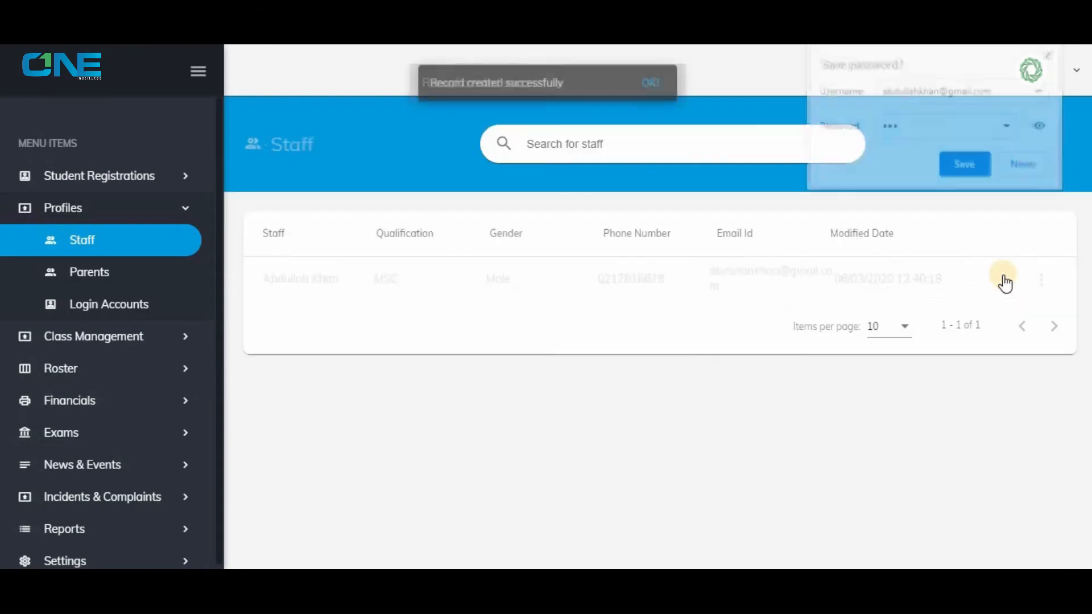
click(1024, 164)
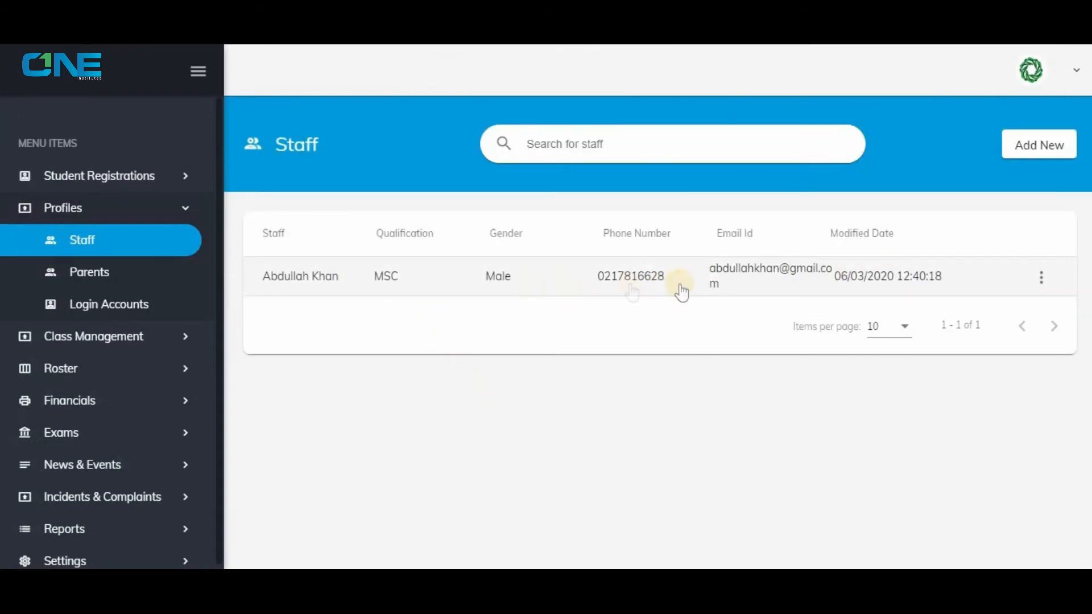
Start a new class subject teacher assignment for academic year 2020, class 2, Section-A.
click(60, 209)
click(82, 256)
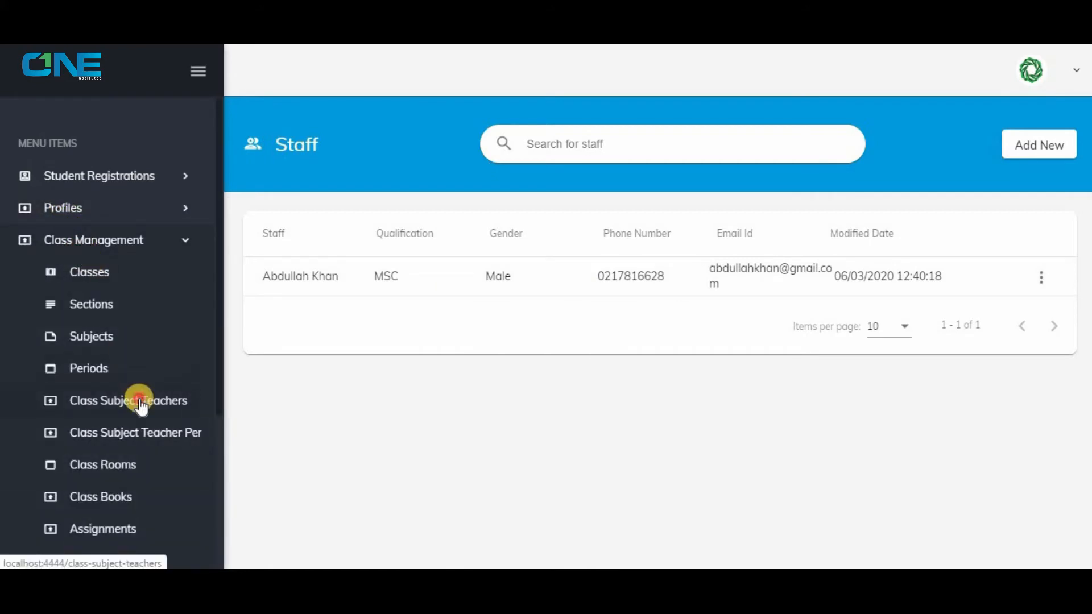
click(141, 402)
click(1049, 145)
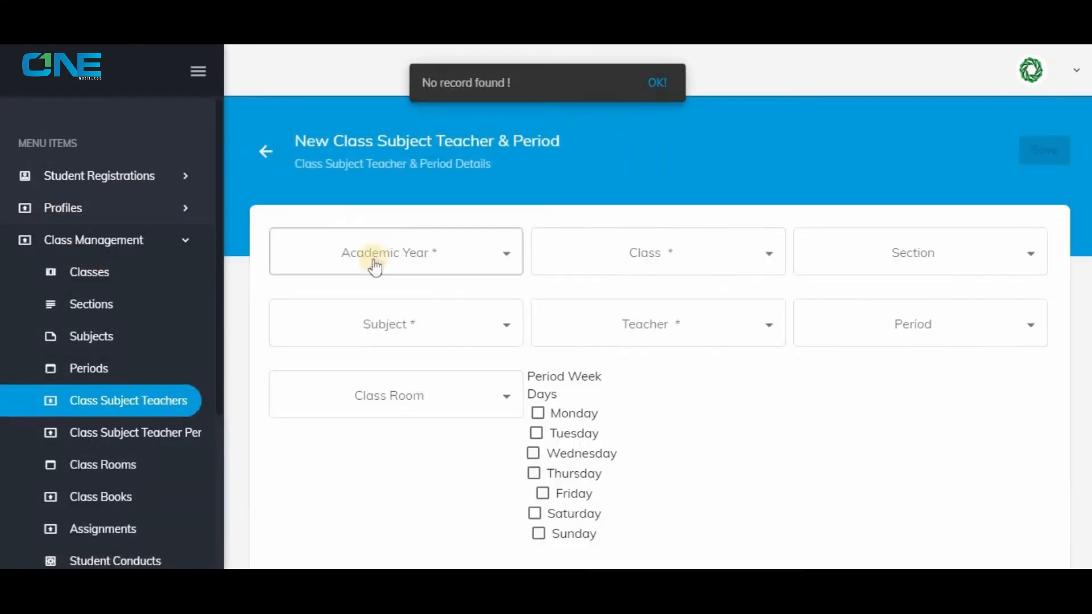
click(374, 261)
click(413, 291)
click(615, 271)
click(615, 268)
click(913, 252)
click(913, 254)
Assign the subject Islamic Studies, the newly added teacher, the Islamic Studies period and class room Hall 2.
click(463, 327)
click(463, 328)
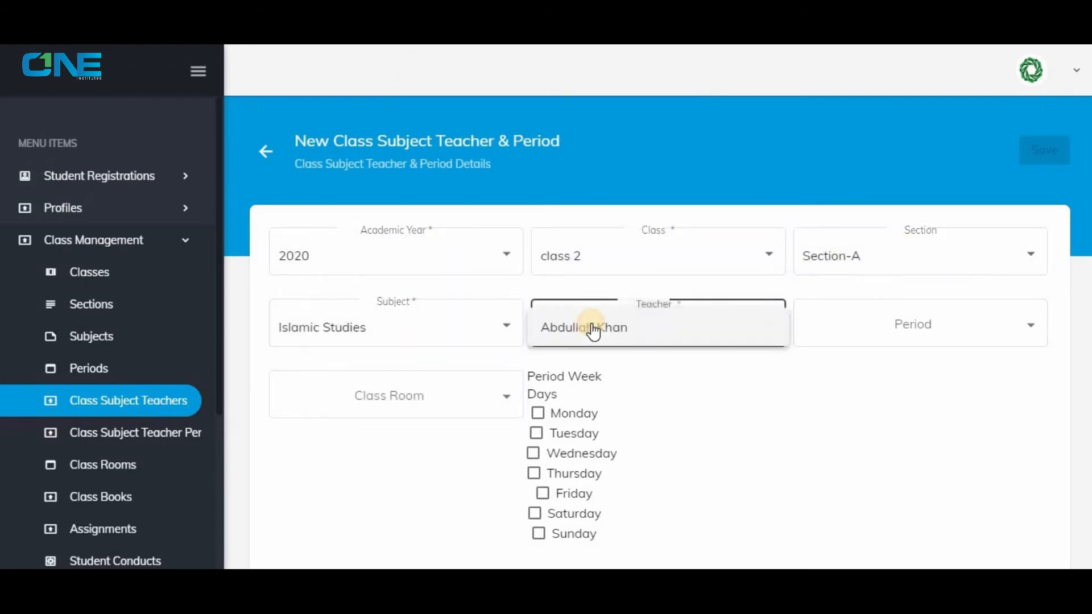
click(593, 330)
click(907, 321)
click(904, 324)
click(358, 398)
click(442, 401)
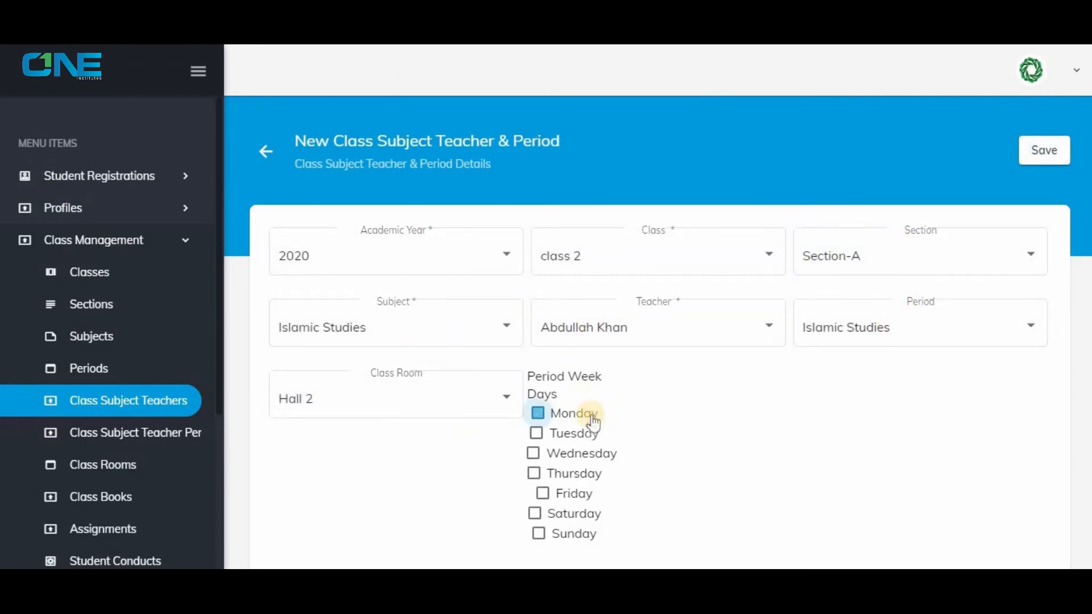
Schedule the period for Monday and Tuesday and save the teacher assignment.
click(591, 417)
click(586, 434)
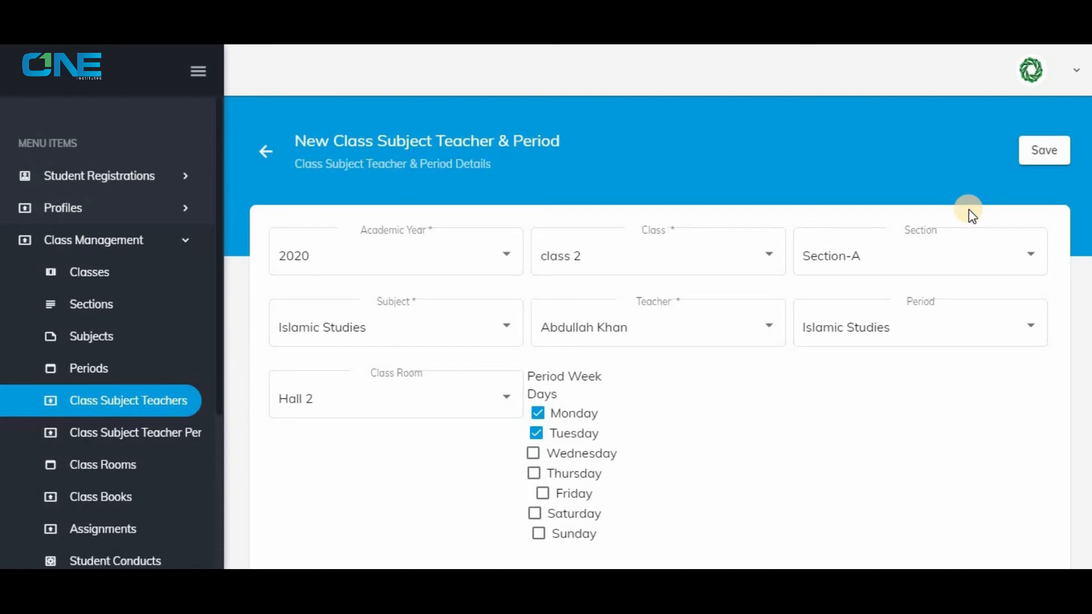
click(1044, 150)
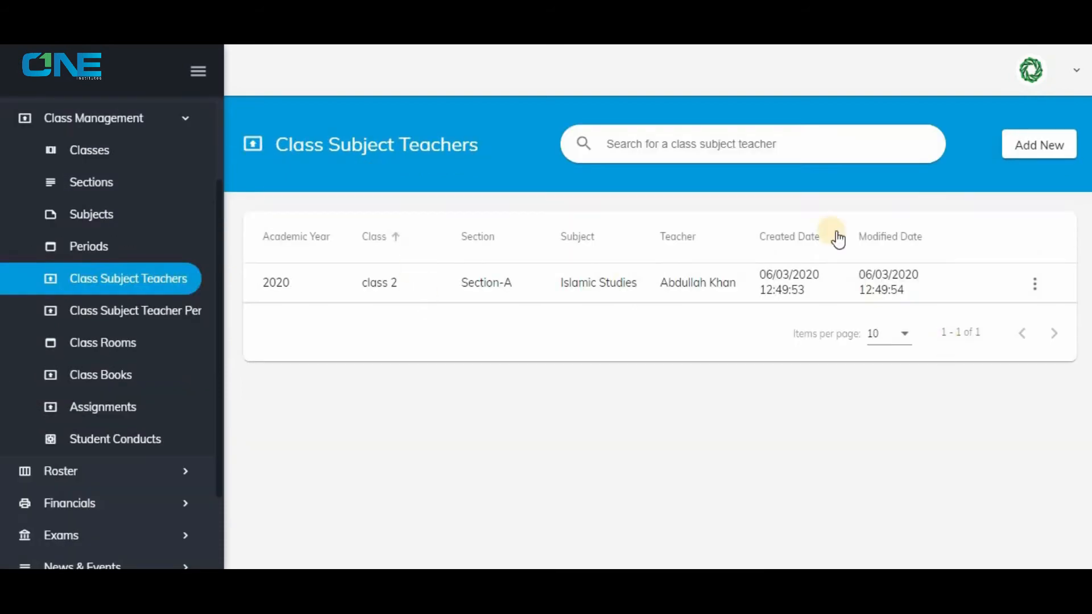
Start a new class book for academic year 2020, class 2 and the subject Islamic Studies.
click(139, 311)
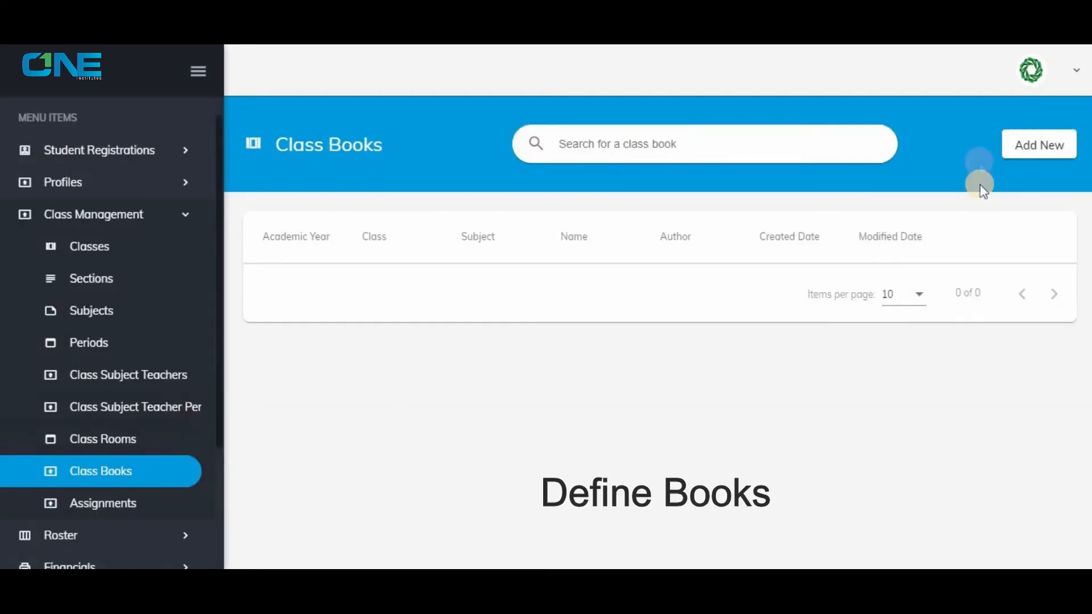
click(1021, 145)
click(610, 245)
click(594, 295)
click(829, 254)
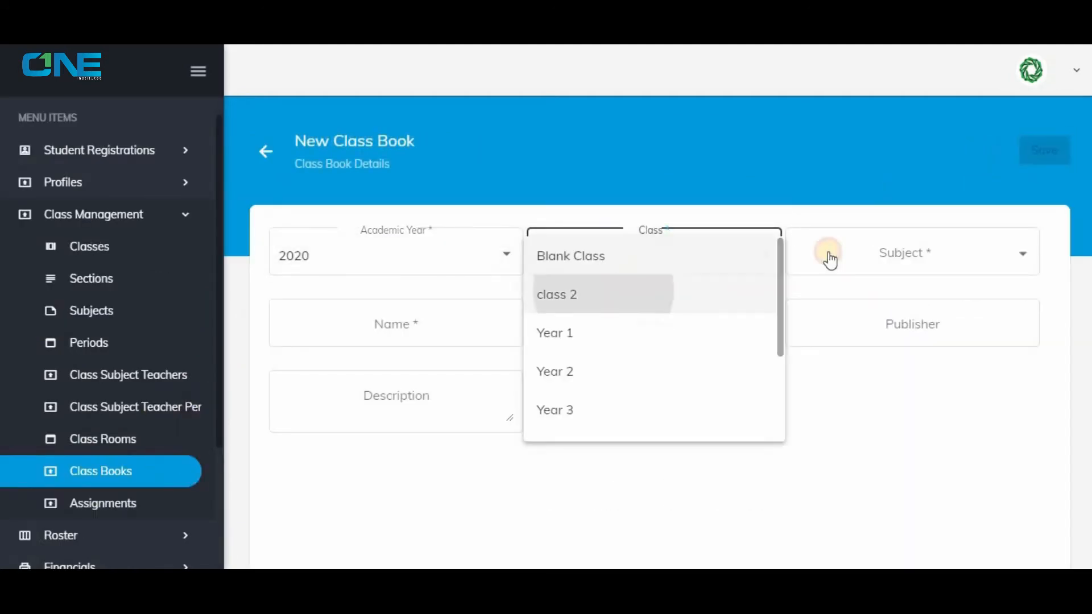
click(856, 255)
Name the class book "Islamiyat for class 2" and enter the author's name.
click(443, 321)
text(I)
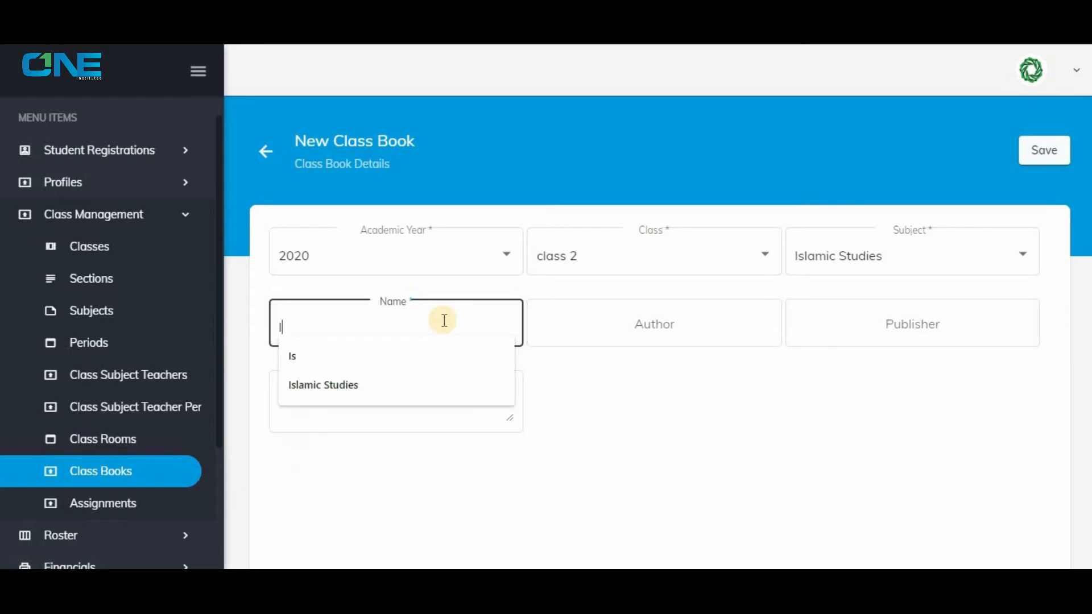
text(slamiyat for class 2)
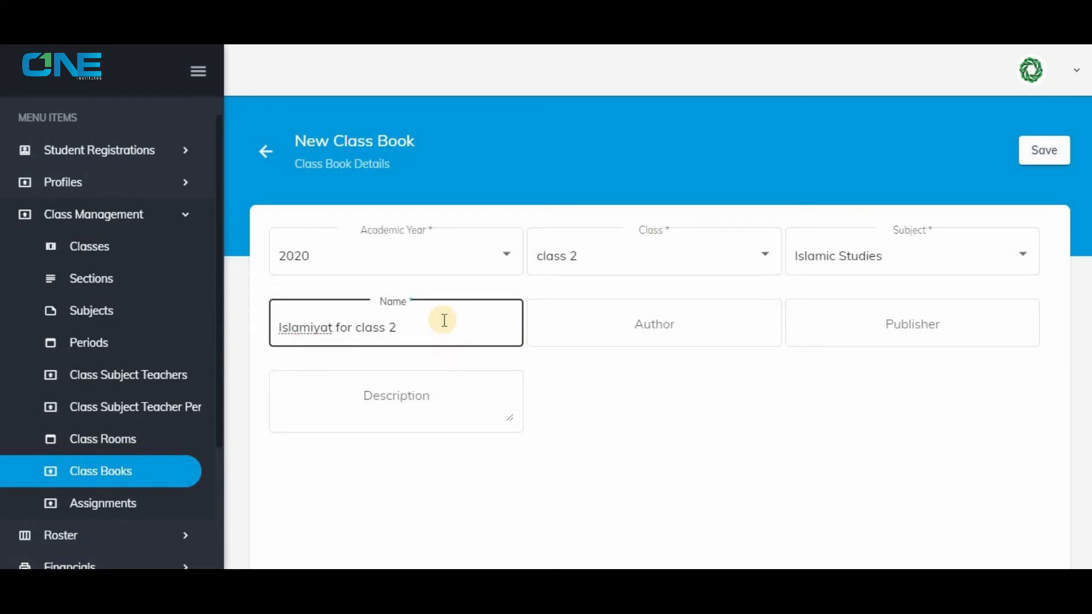
click(602, 323)
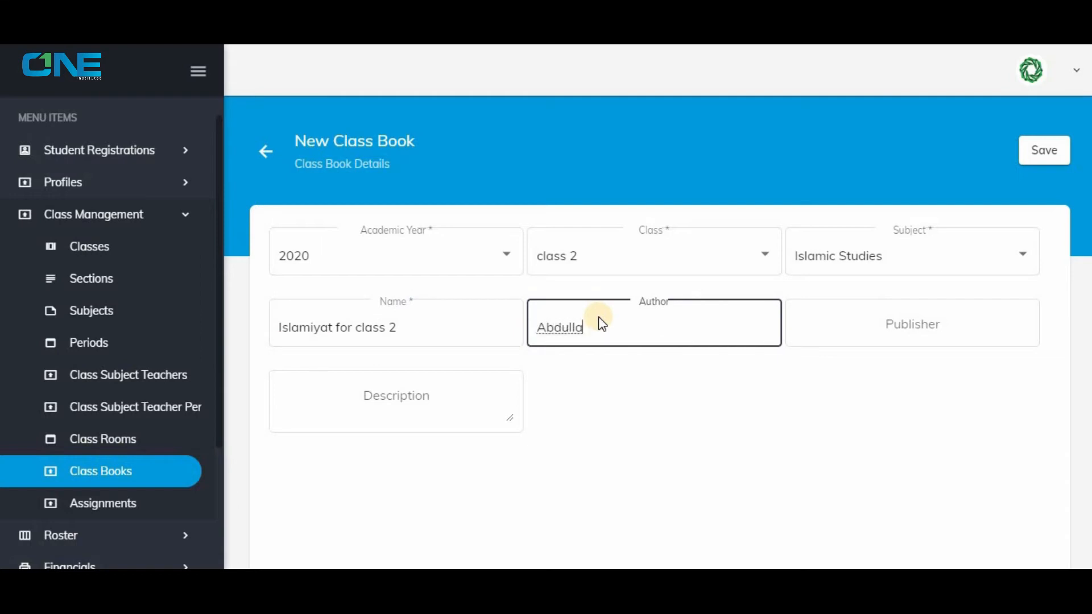
key(Tab)
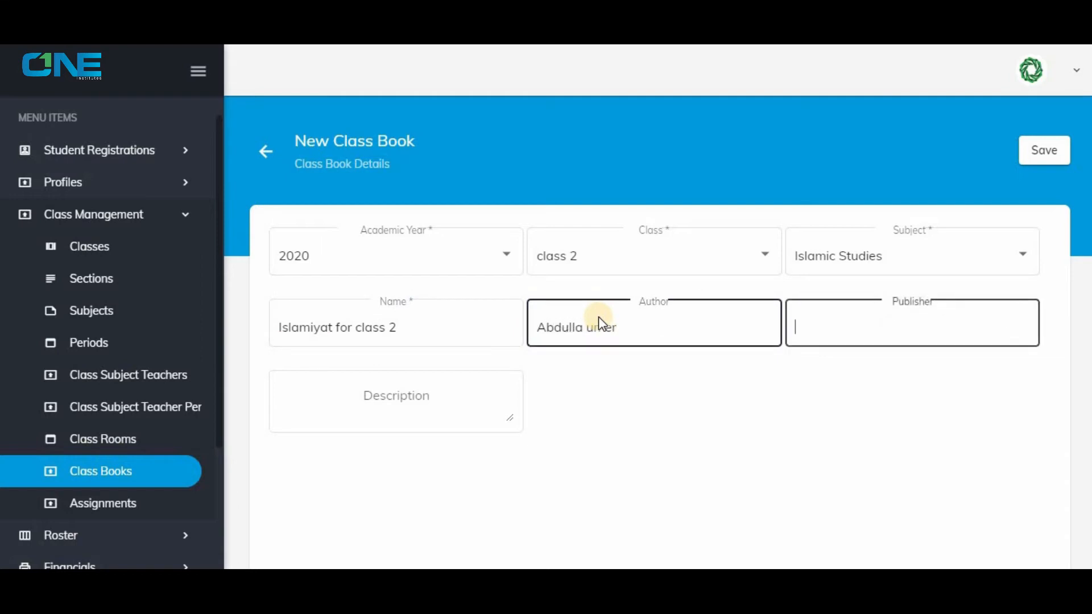
Enter Punjab as the publisher of the class book and save it.
click(903, 323)
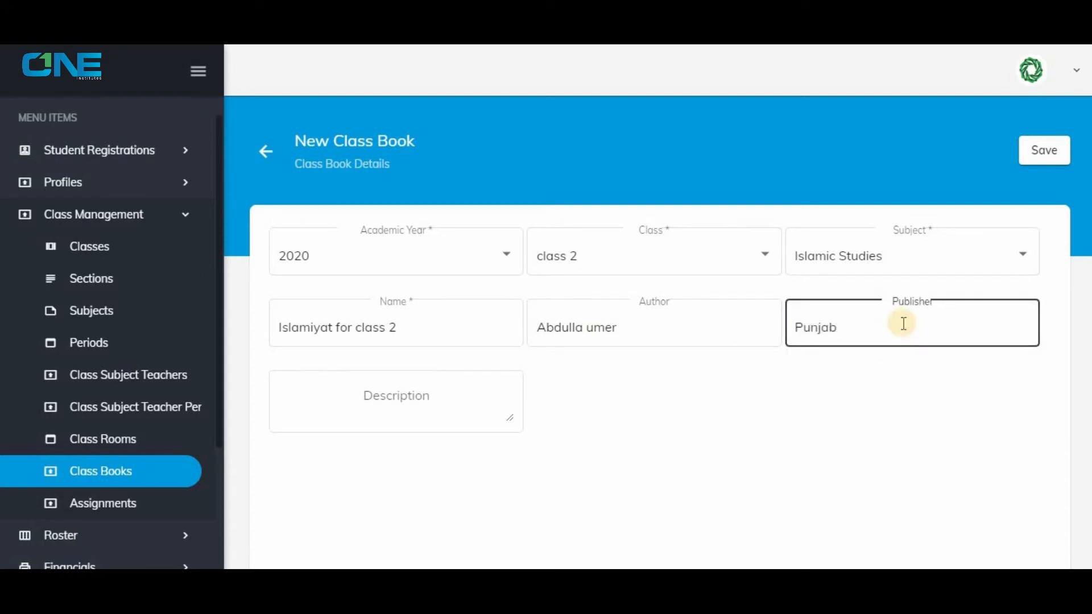
click(1051, 152)
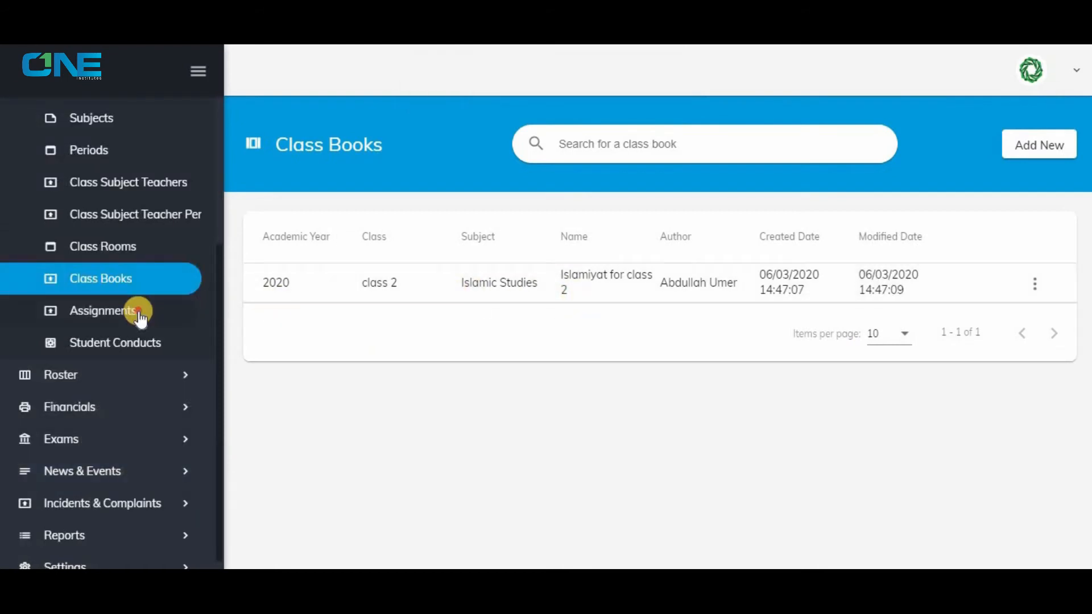
Start a new assignment for academic year 2020, class 2 and Section-A.
click(140, 314)
click(1019, 142)
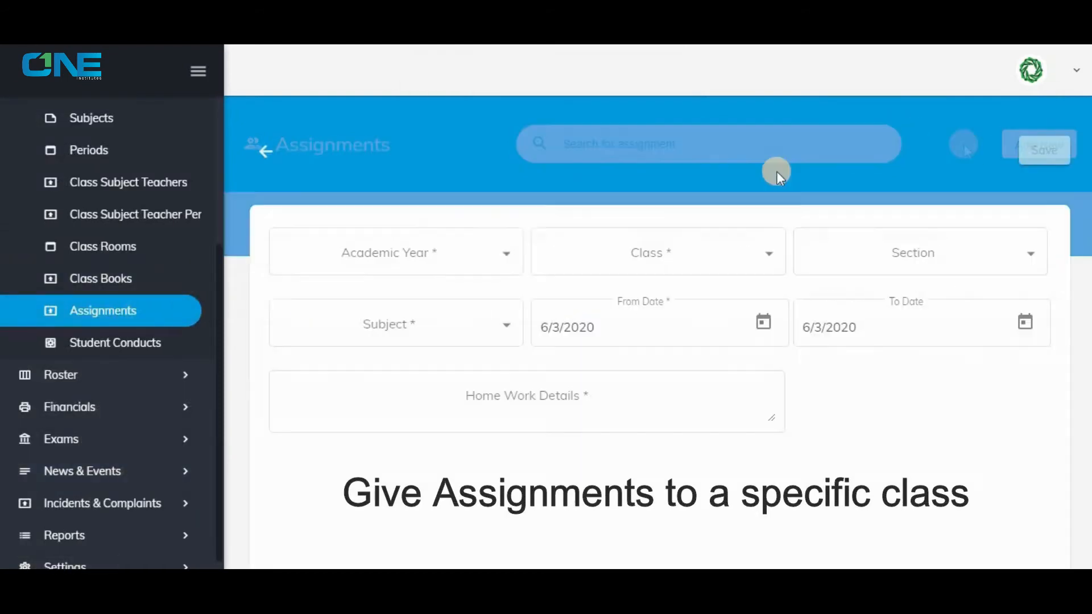
click(419, 267)
click(421, 294)
click(785, 267)
click(787, 273)
click(859, 261)
click(858, 261)
Set the assignment's subject to Islamic Studies, enter "Ch # 1 Test" as the homework details and save it.
click(385, 329)
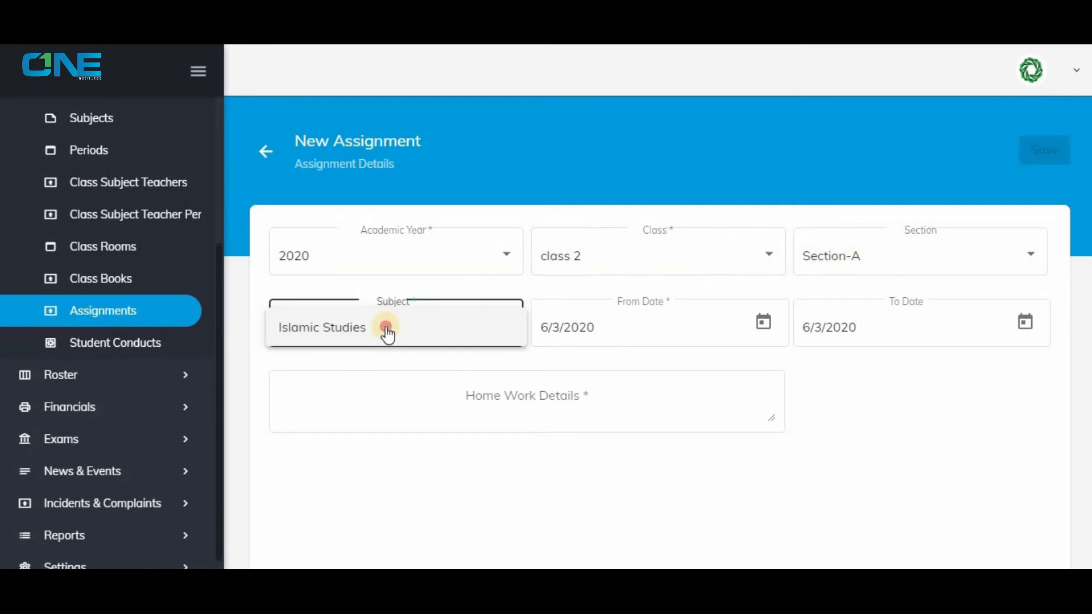
click(385, 329)
click(526, 391)
text(Ch # 1 Test)
click(1044, 150)
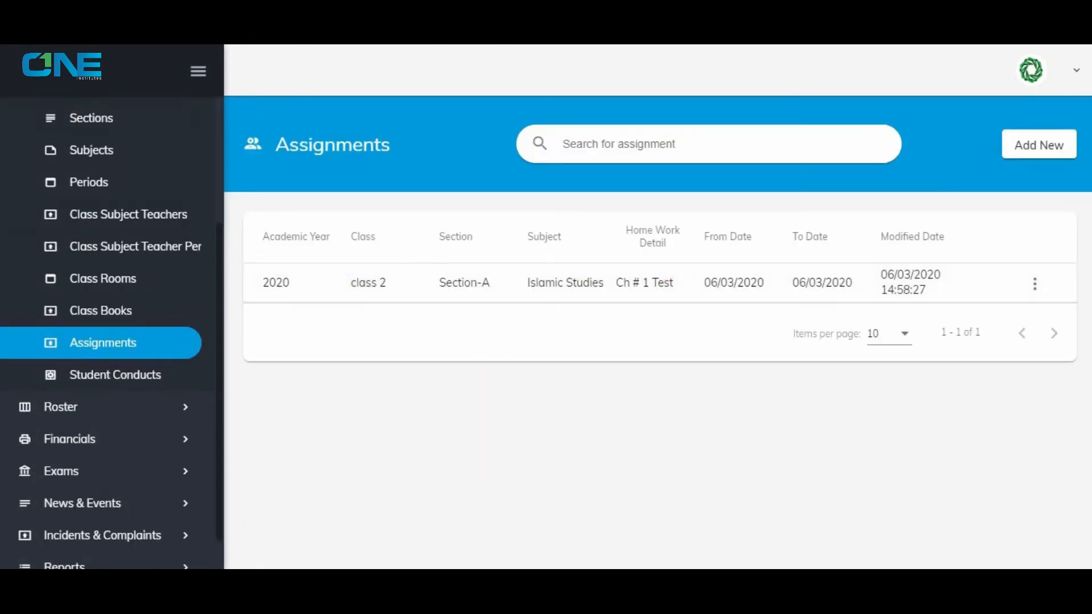
Start a new staff attendance record for the listed staff member with the attendance date 6/3/2020.
scroll(137, 284, up, 3)
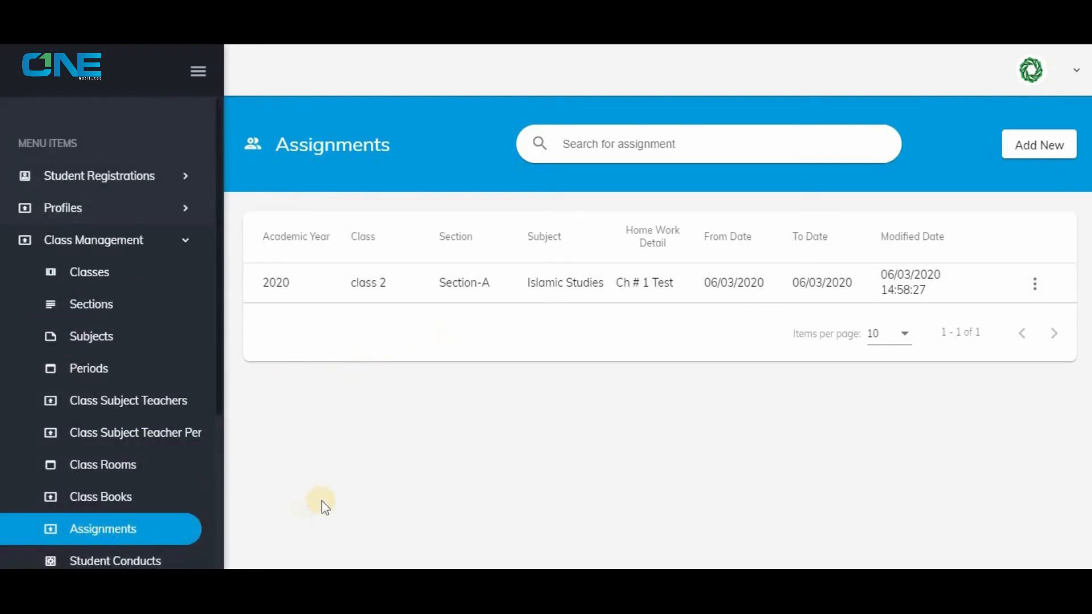
click(146, 248)
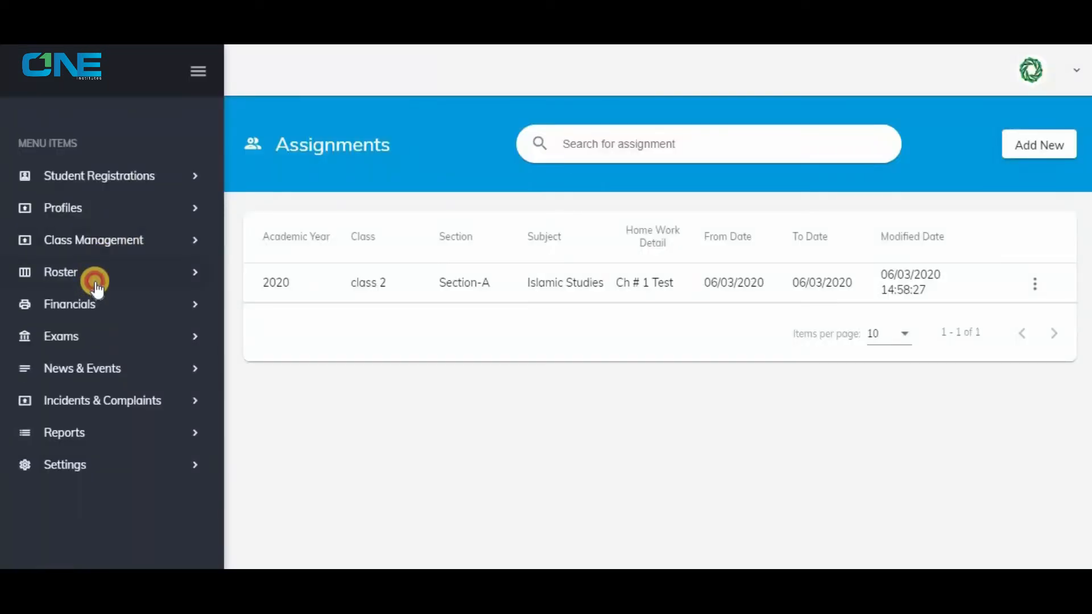
click(96, 282)
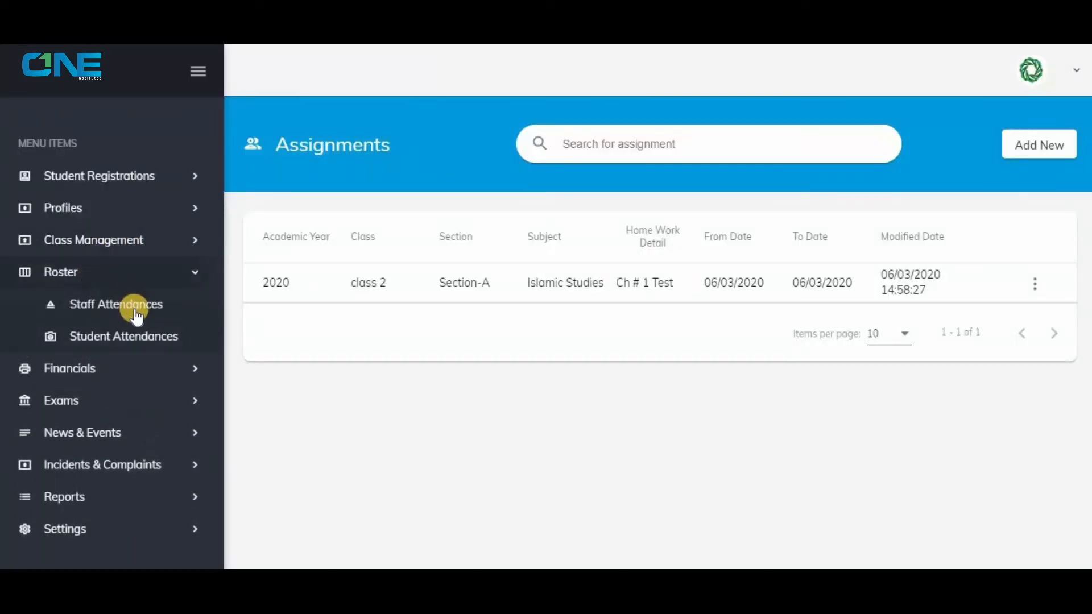
click(135, 313)
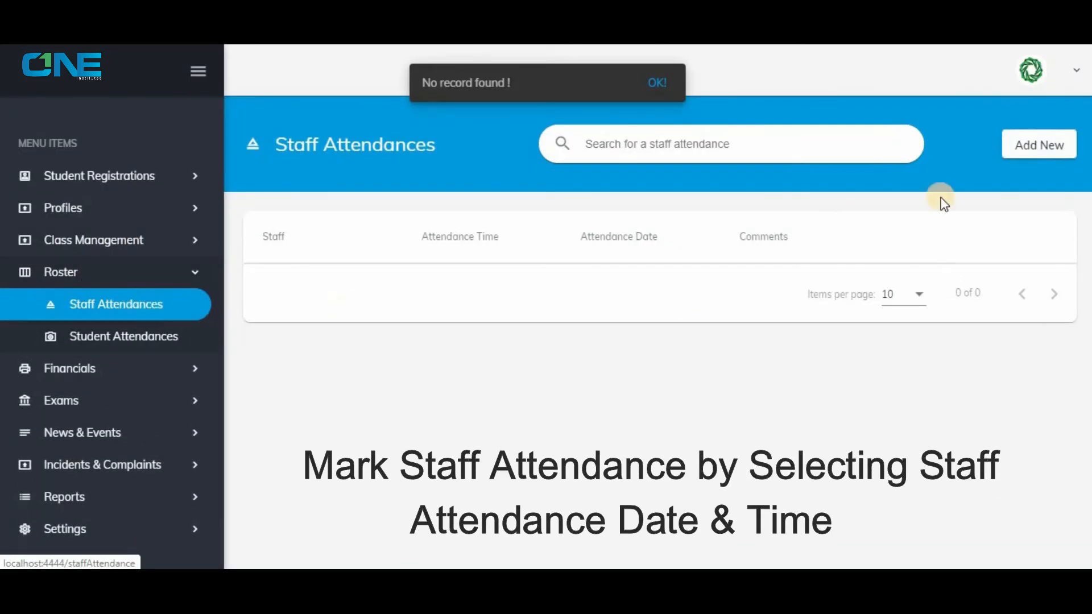
click(1040, 145)
click(455, 253)
click(483, 263)
click(764, 252)
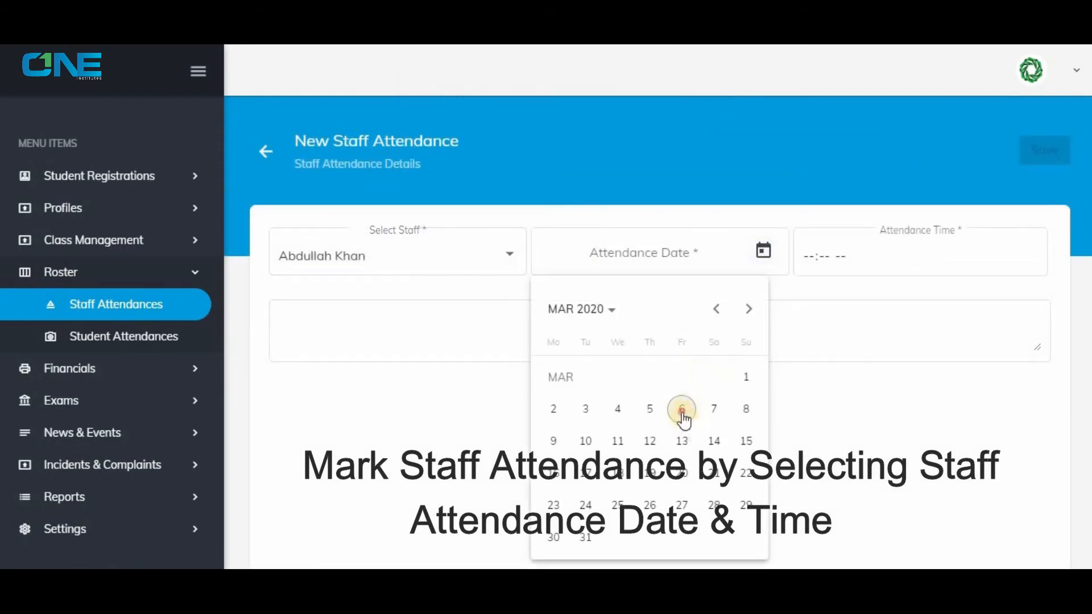
click(680, 408)
Set the attendance time to 08:00 AM, add the comment "Friday" and save the staff attendance.
click(805, 254)
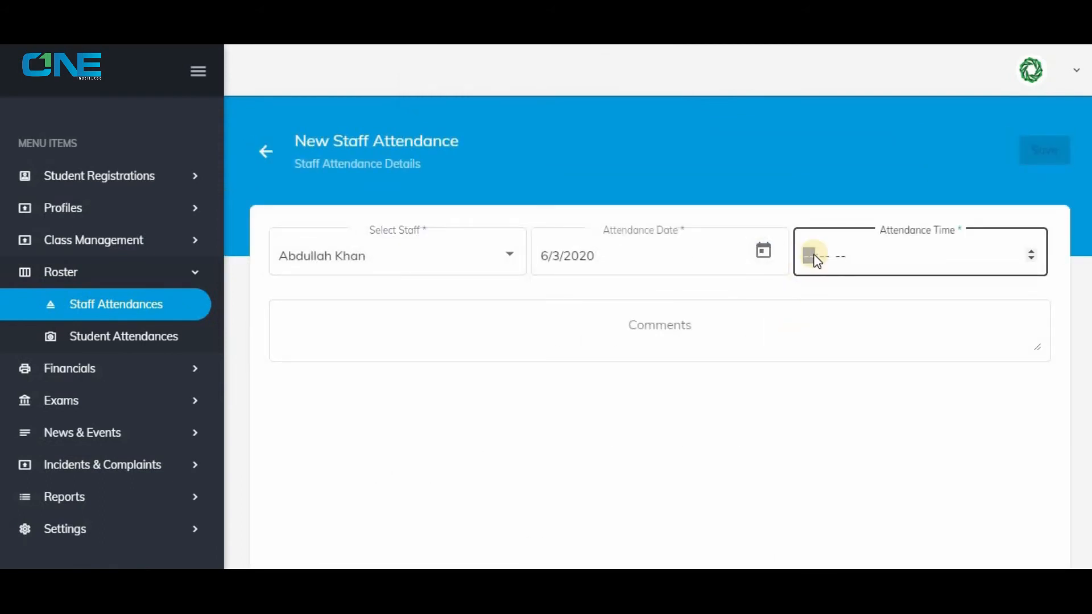
key(a)
click(549, 320)
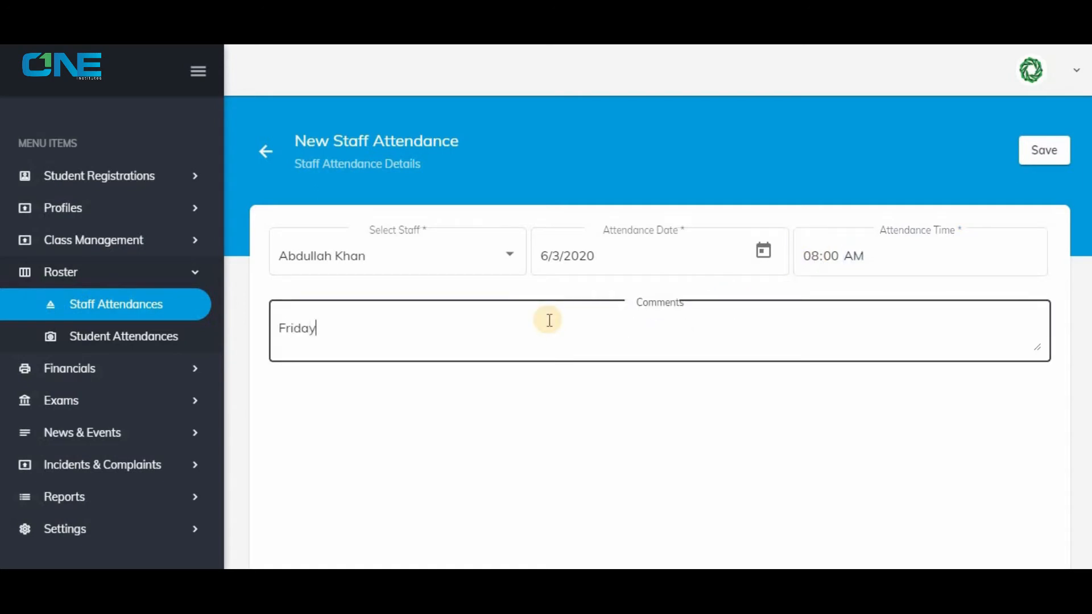
click(1050, 151)
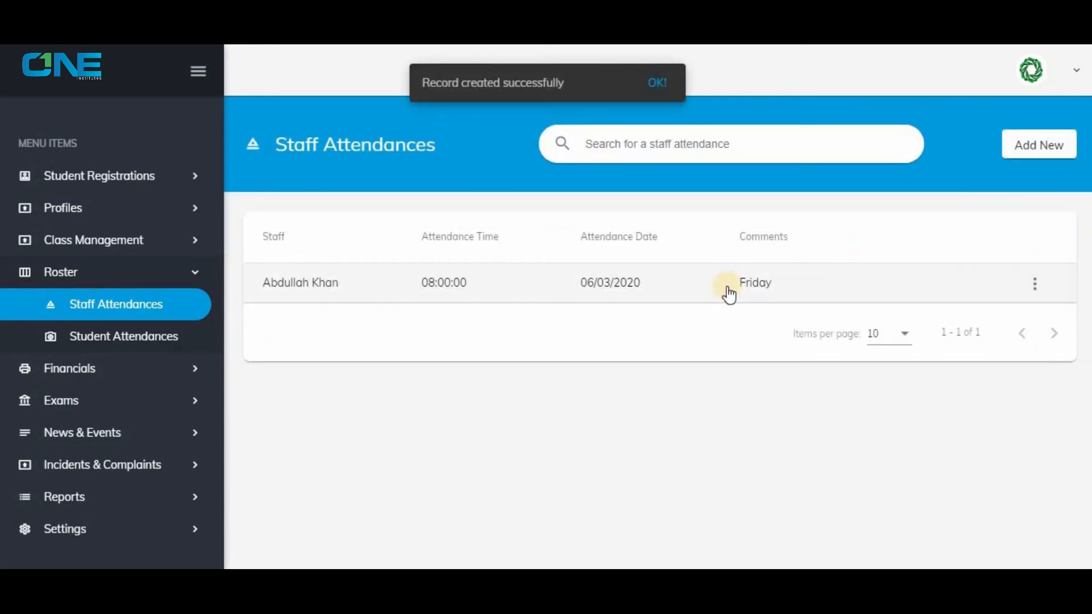
Define a new attendance type named "Morning" in the settings and save it.
click(130, 335)
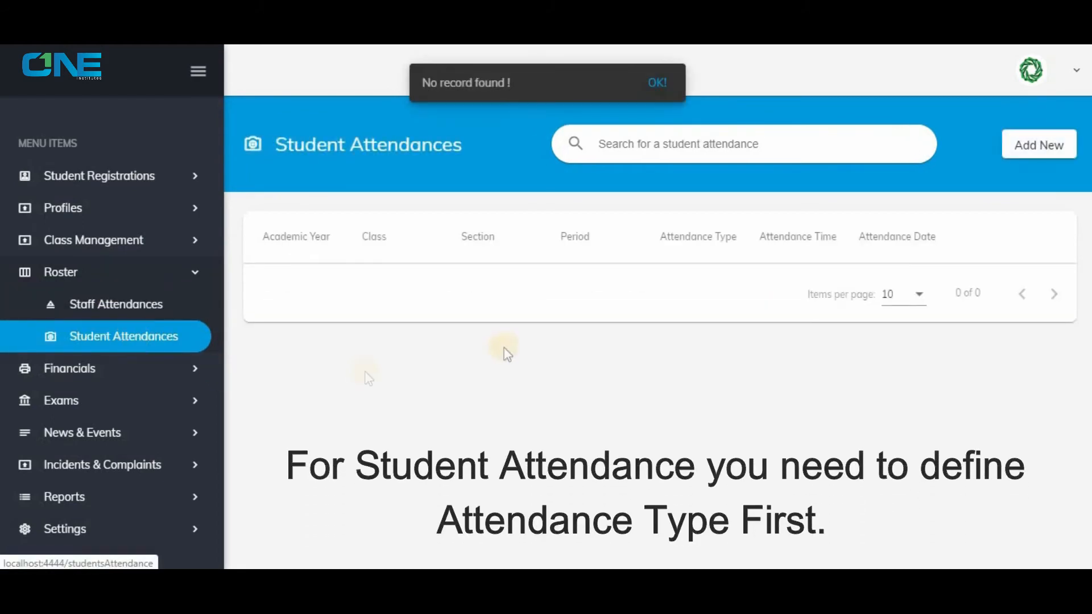
click(109, 277)
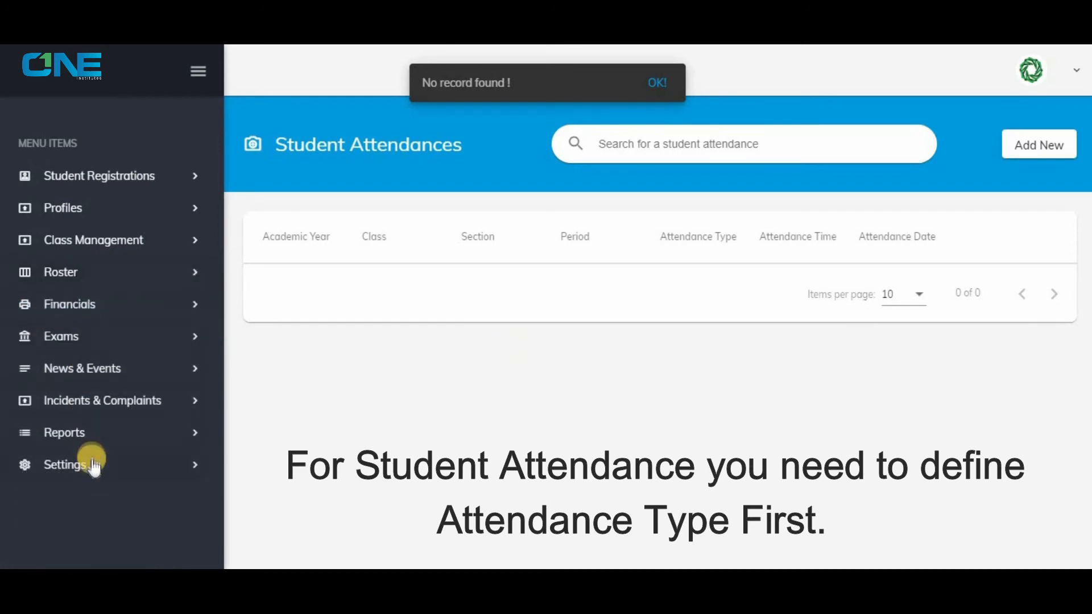
click(91, 467)
scroll(88, 494, down, 3)
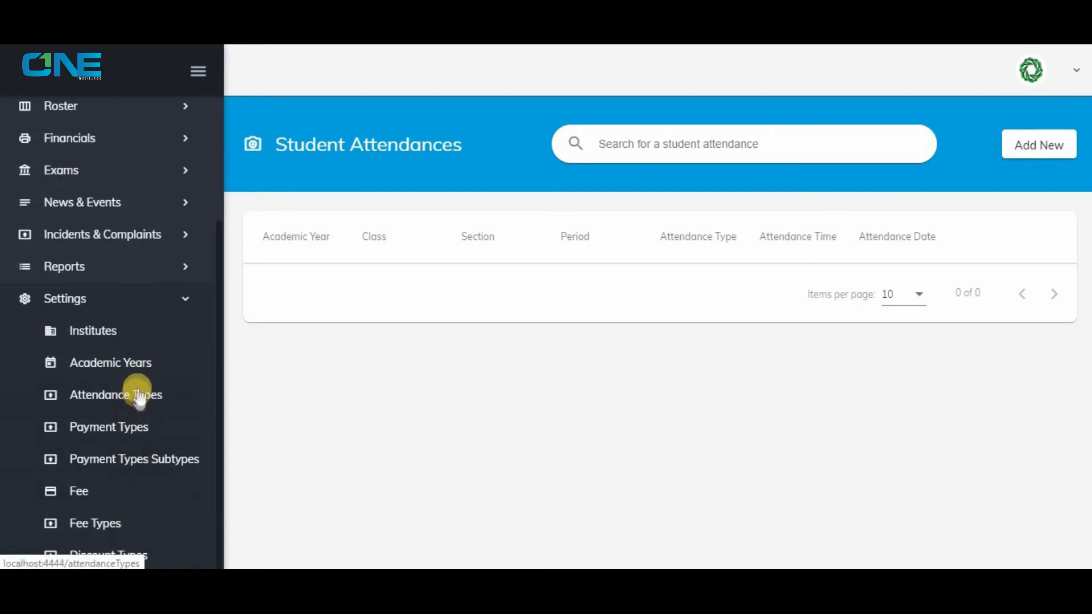
click(138, 392)
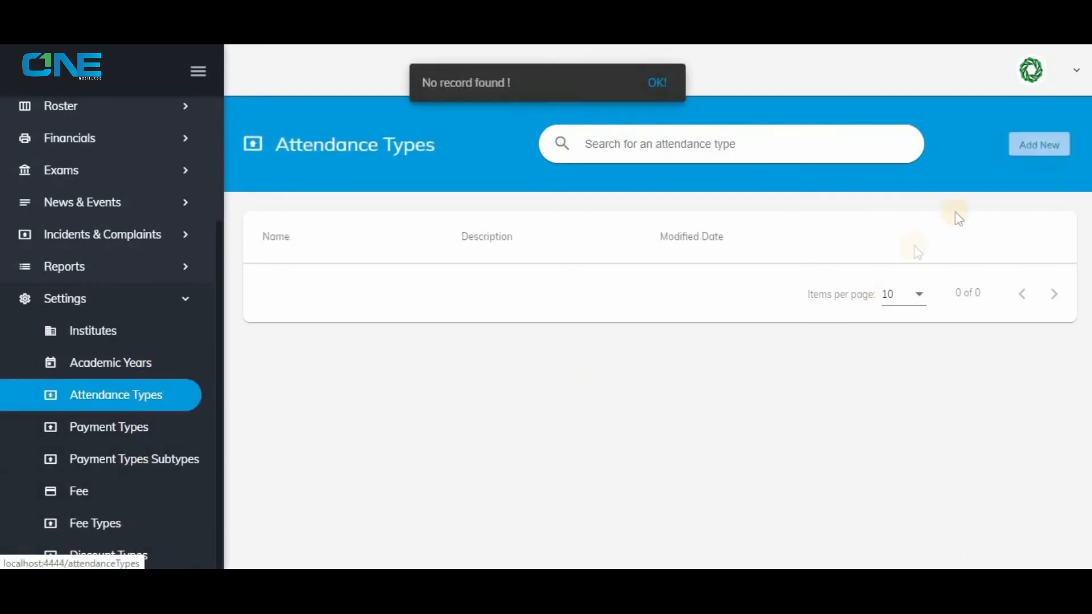
click(1027, 143)
click(432, 264)
text(Morning)
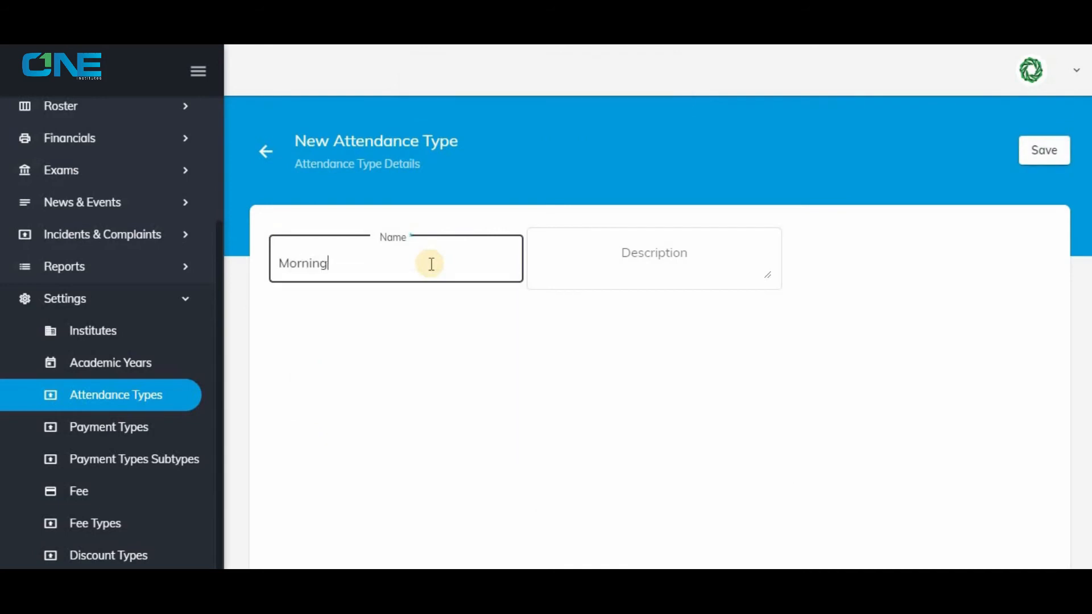
click(1035, 145)
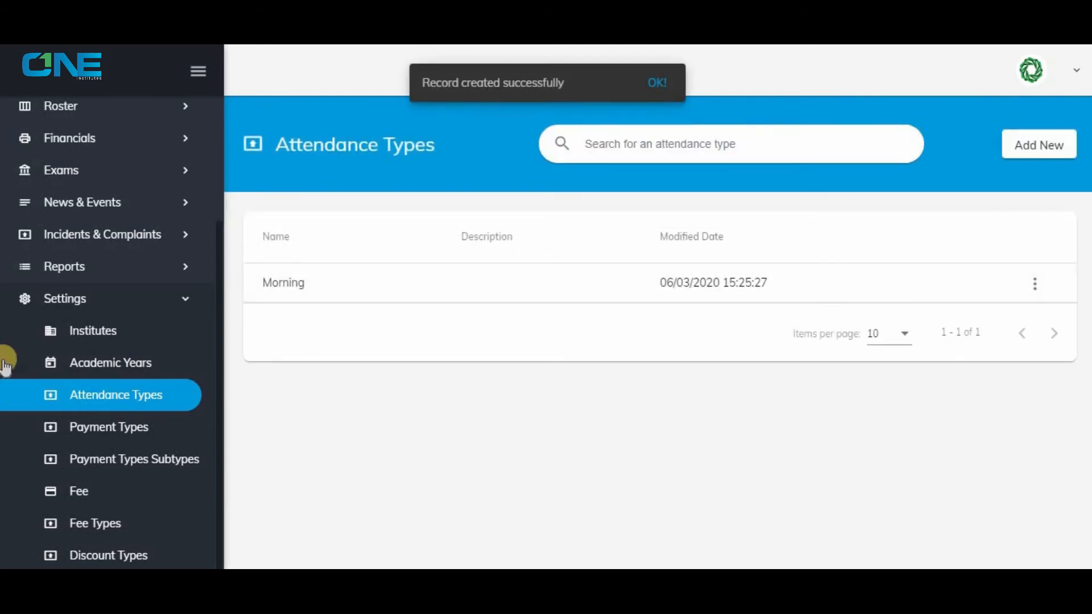
Start a new student attendance record for academic year 2020, class 2 and Section-A.
click(67, 300)
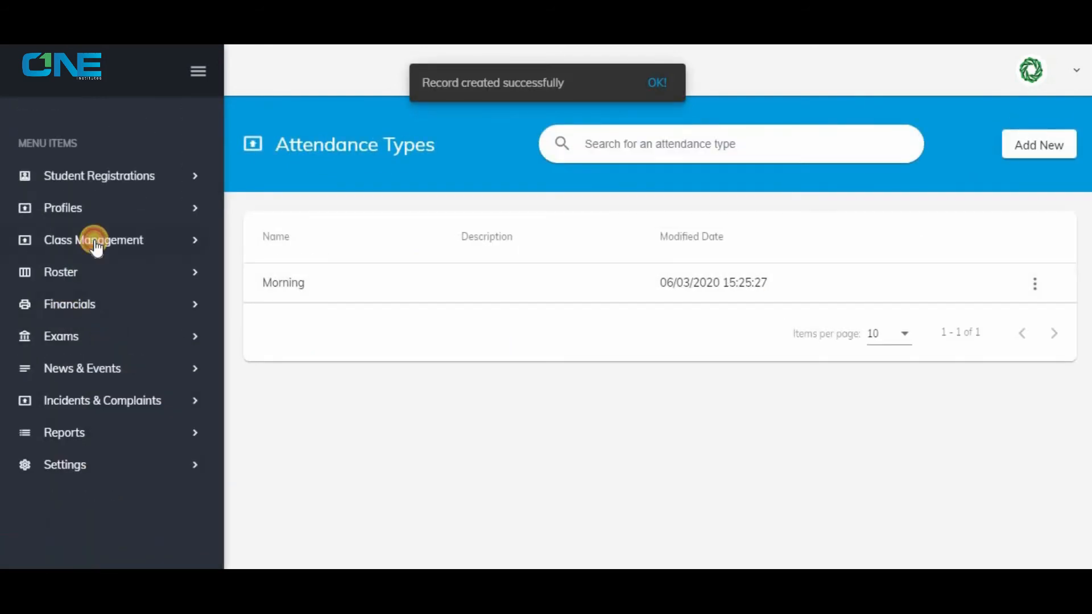
click(95, 242)
click(95, 241)
click(97, 274)
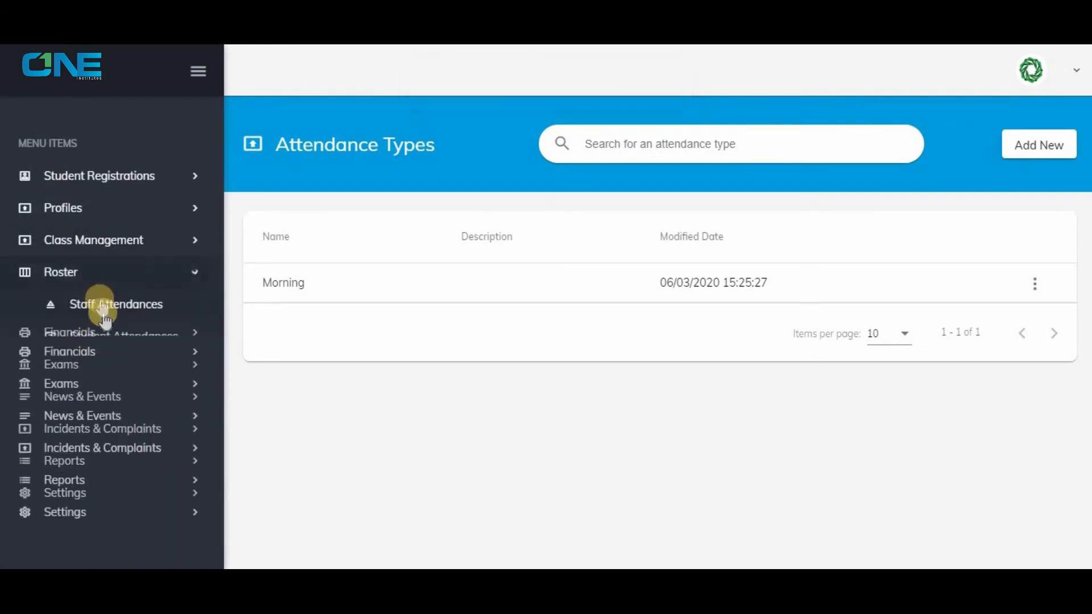
click(109, 339)
click(1024, 146)
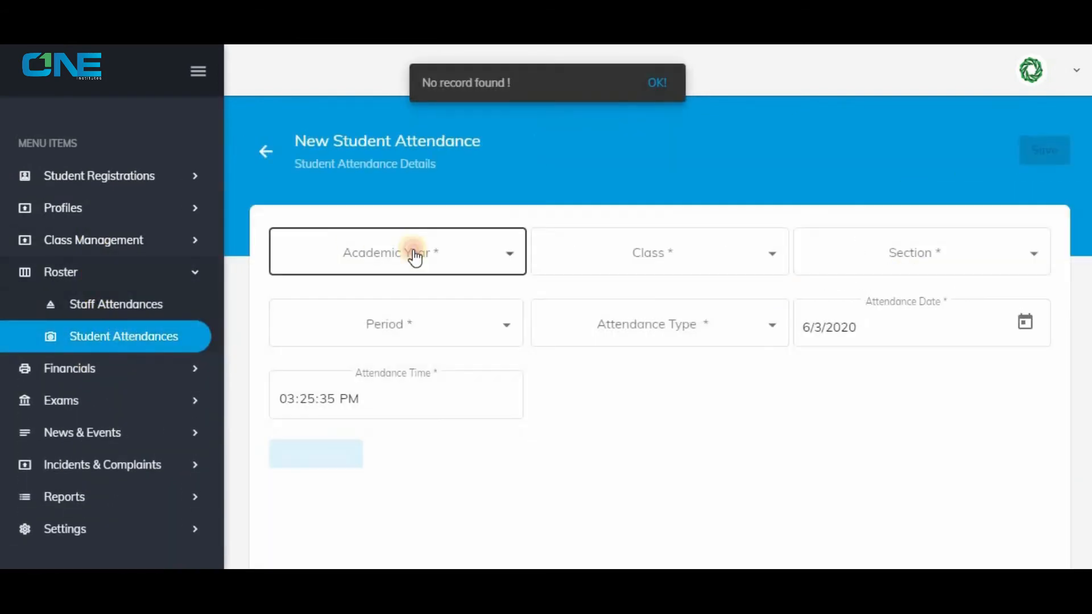
click(414, 256)
click(616, 259)
click(617, 259)
click(859, 254)
click(858, 255)
Set the period to Islamic Studies and the attendance type to Morning, then load the students and save the attendance.
click(496, 324)
click(496, 325)
click(639, 324)
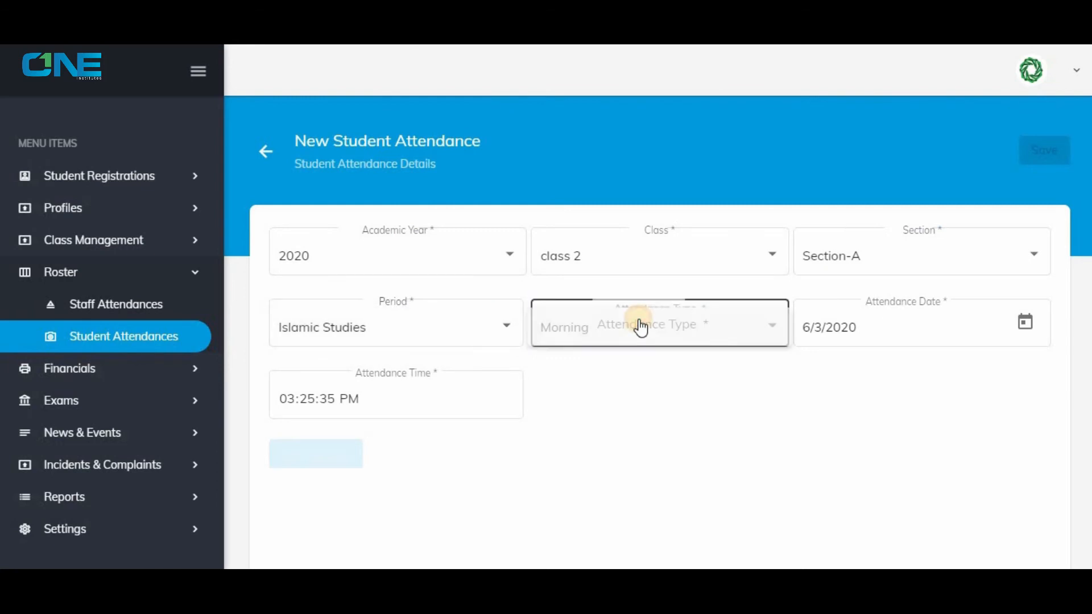
click(278, 460)
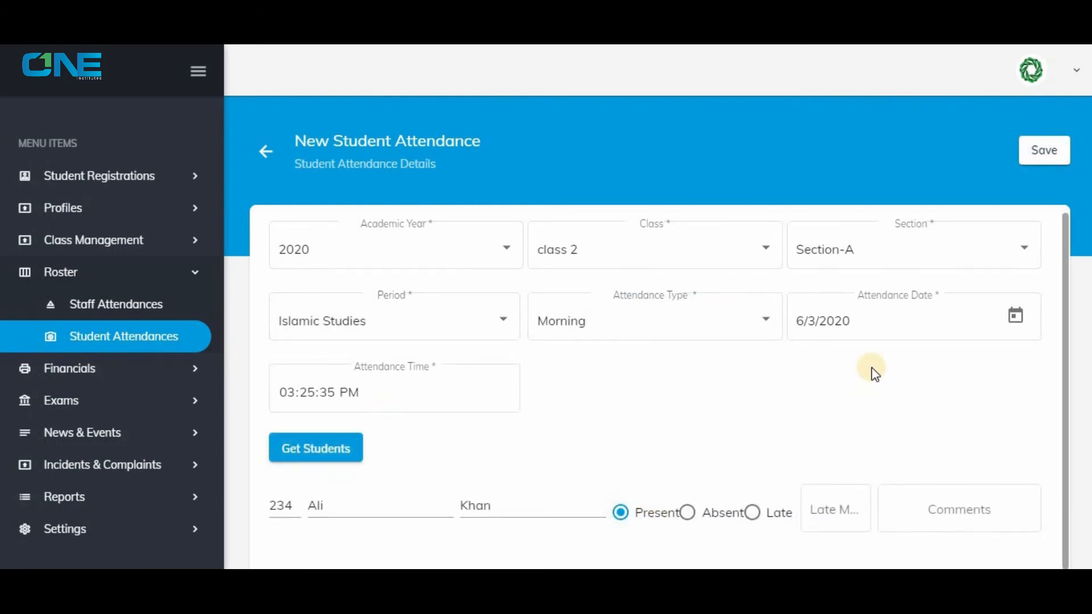
click(1028, 148)
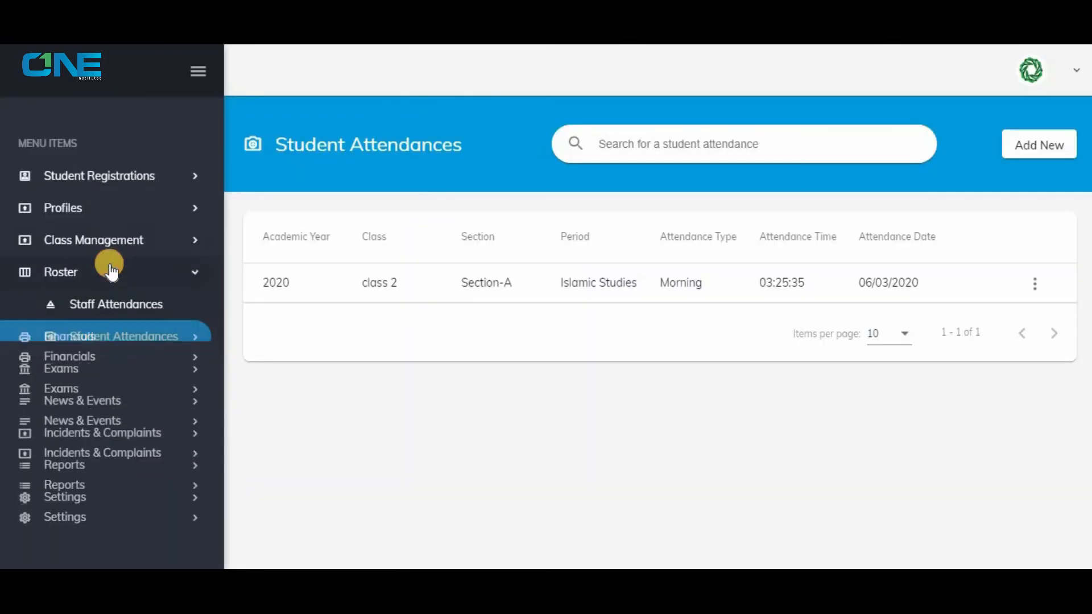
Start a new exam term setup for academic year 2020, class category Junior Section and class 2.
click(102, 340)
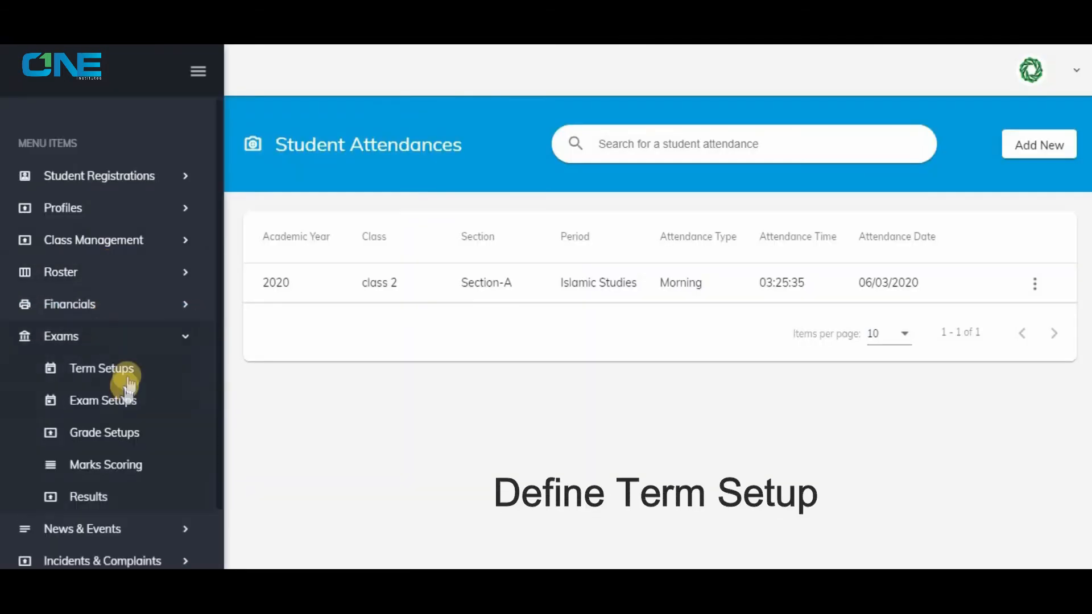
click(121, 371)
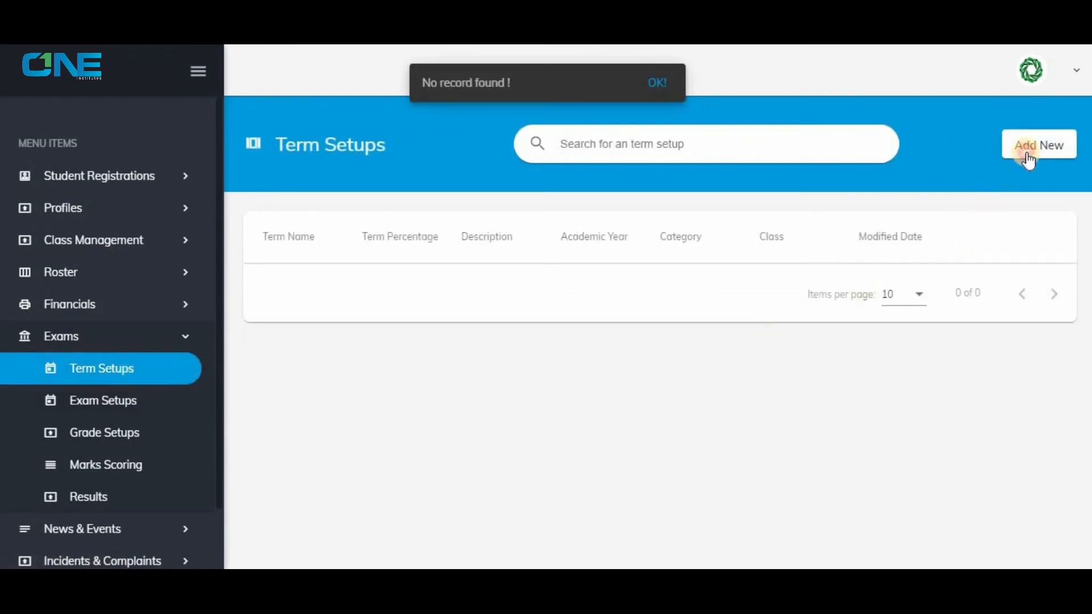
click(1028, 161)
click(446, 256)
click(446, 292)
click(639, 256)
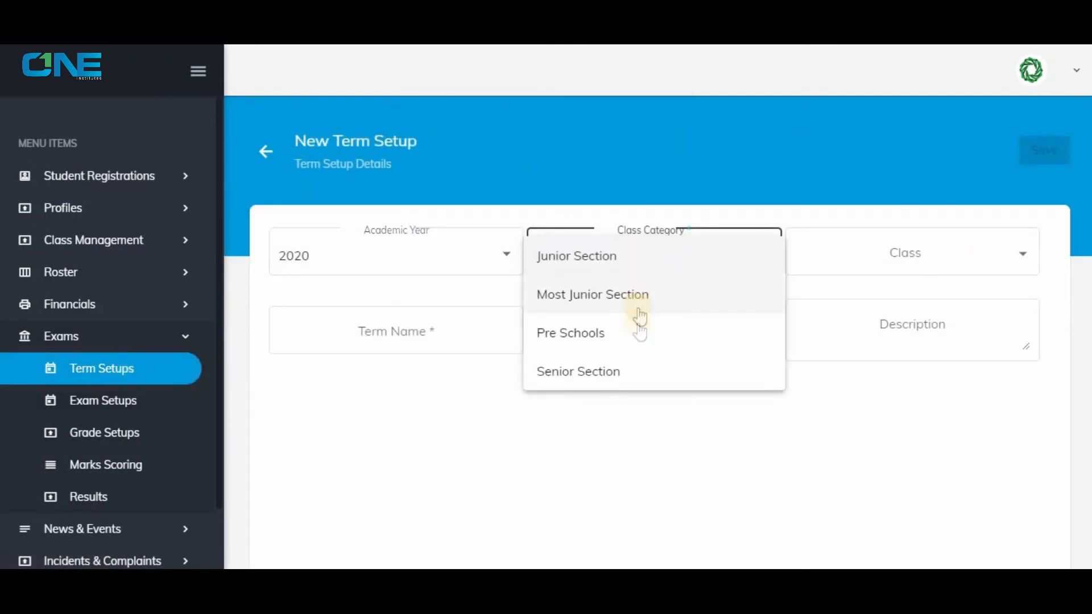
click(576, 255)
click(816, 239)
click(813, 256)
Name the term "Final term" with a term percentage of 100 and save the term setup.
click(412, 332)
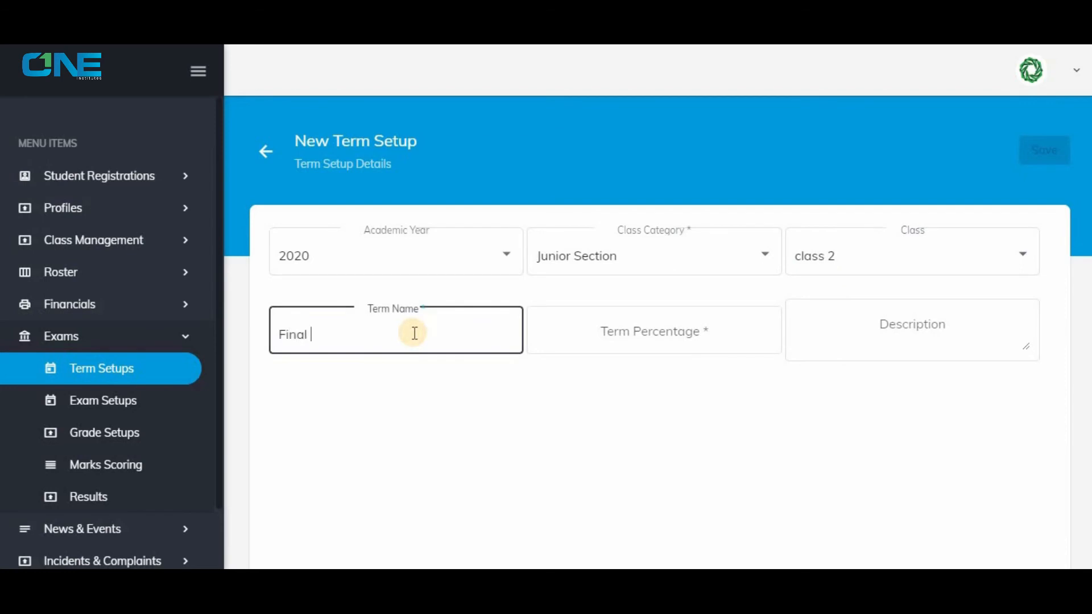
key(Tab)
text(100)
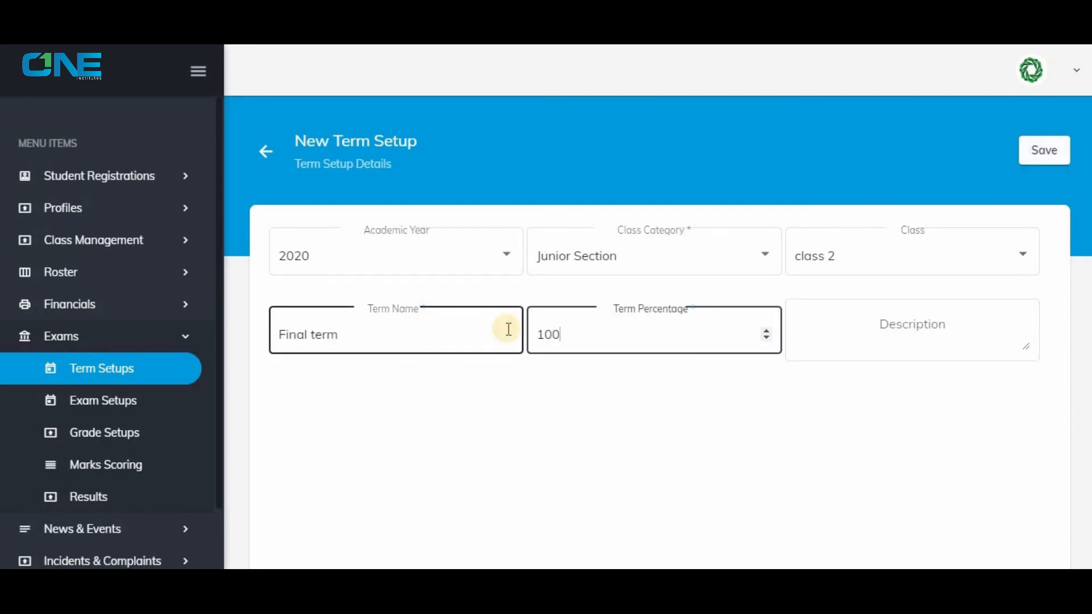
click(1030, 151)
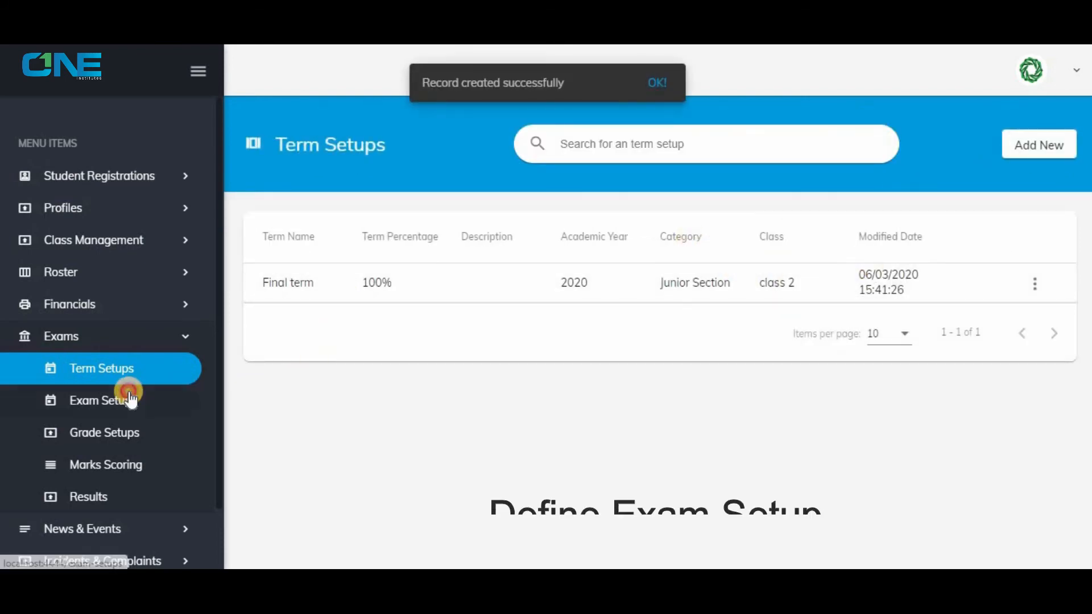
Start a new exam setup for academic year 2020, class category Junior Section and class 2.
click(174, 388)
click(1039, 143)
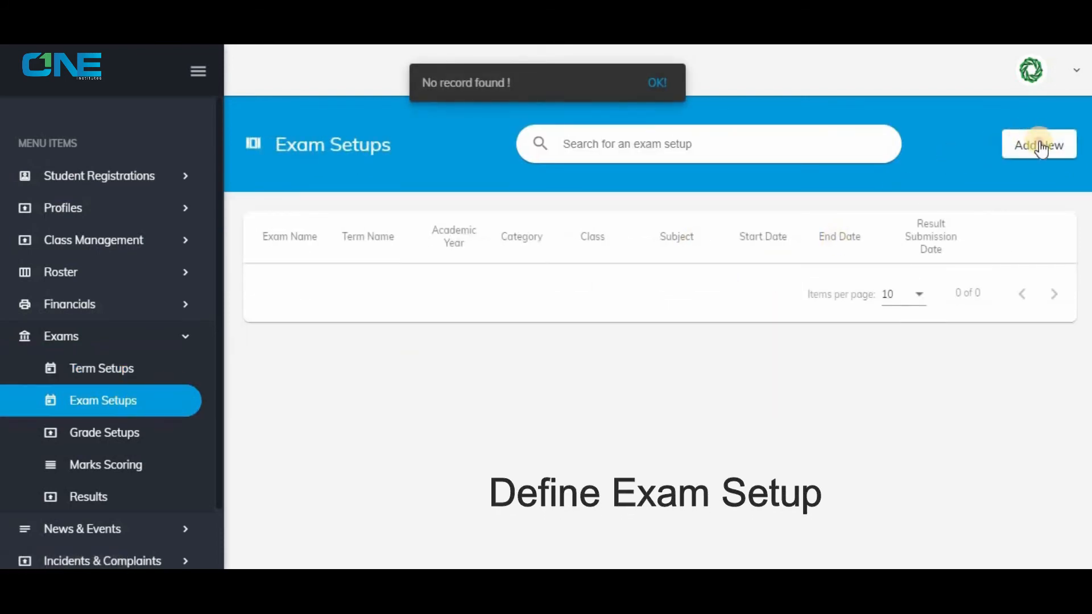
click(485, 251)
click(634, 259)
click(632, 254)
click(877, 251)
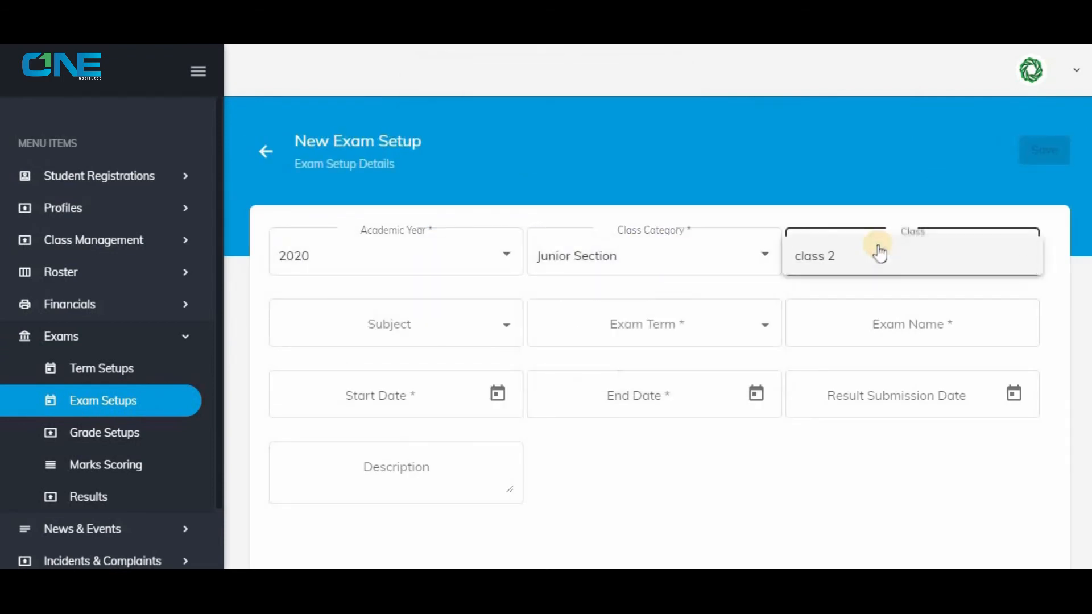
click(878, 253)
Set the exam's subject to Islamic Studies and its term to Final term - 2020, and name the exam "Finals".
click(475, 322)
click(475, 325)
click(657, 326)
click(657, 326)
click(858, 323)
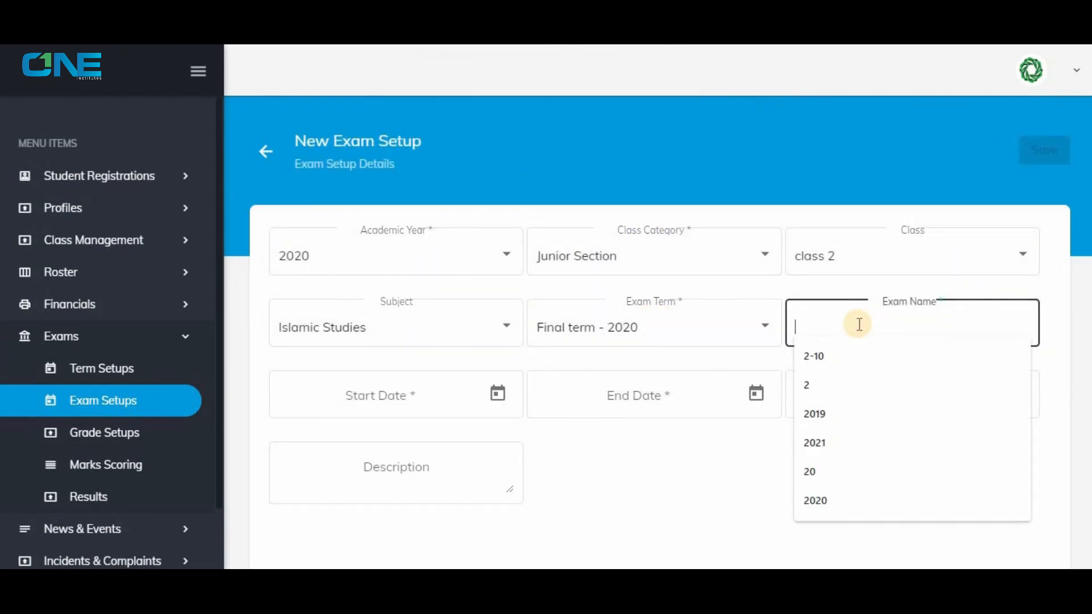
text(Final)
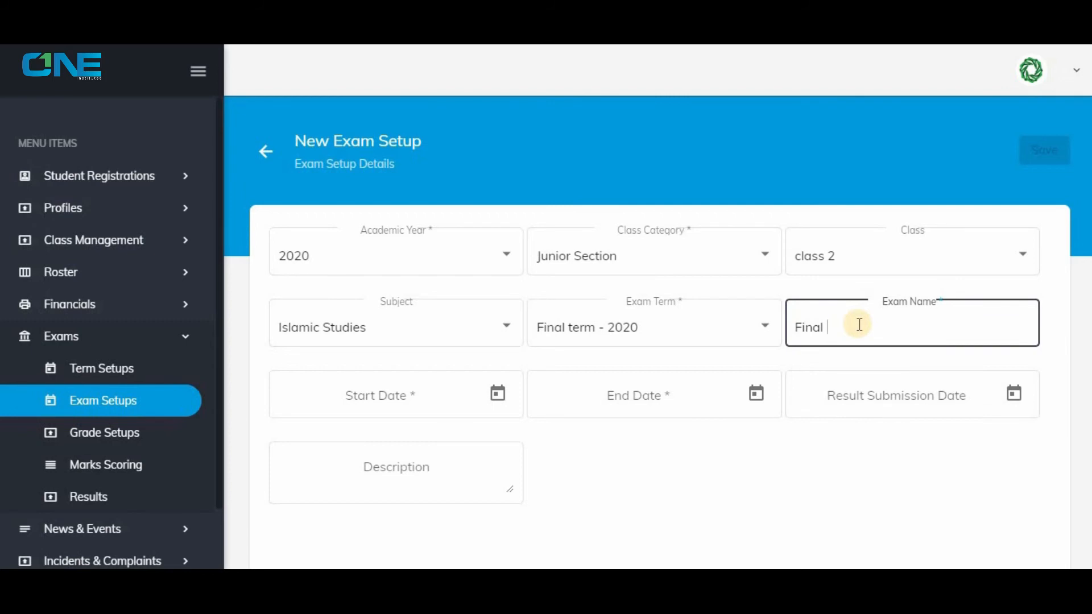
text(s)
Set the exam's start date to 6/3/2020, end date to 7/3/2020 and result submission date to 31/3/2020, and save the exam setup.
click(497, 394)
click(422, 216)
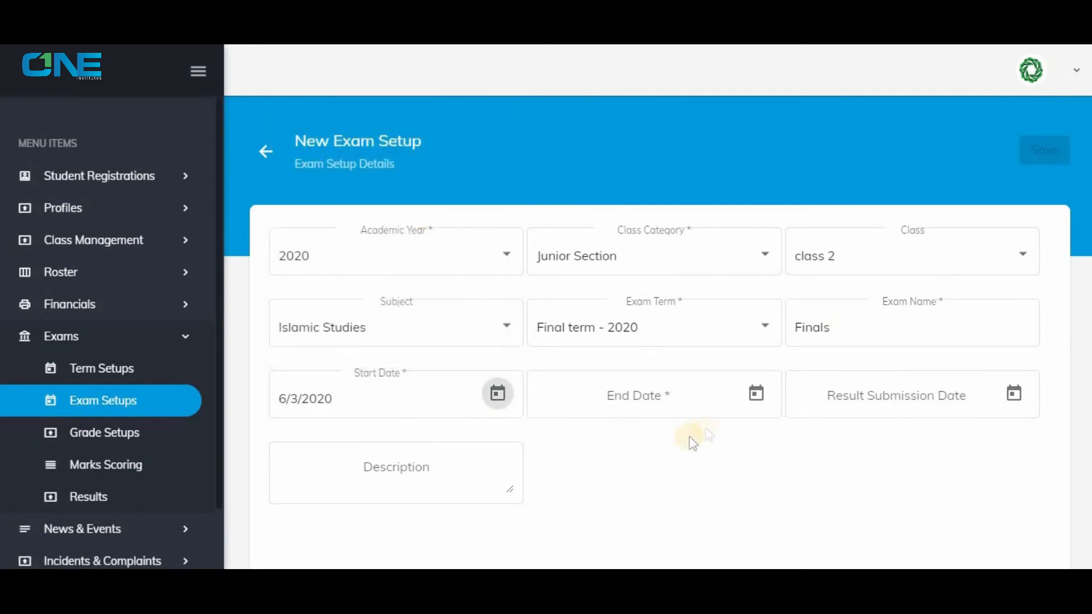
click(693, 442)
click(710, 215)
click(1013, 393)
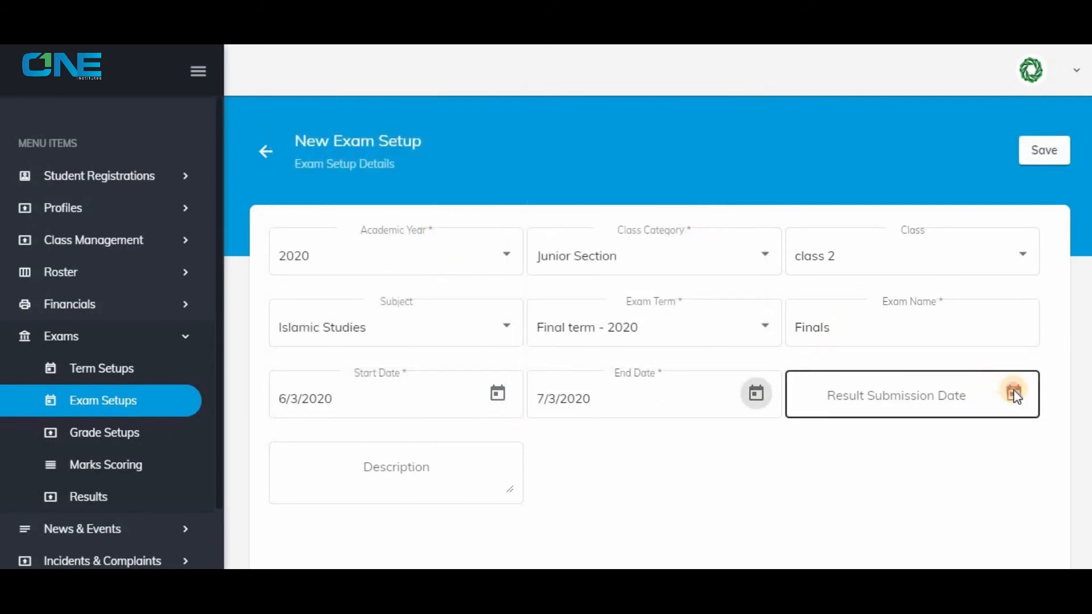
click(836, 344)
click(1037, 151)
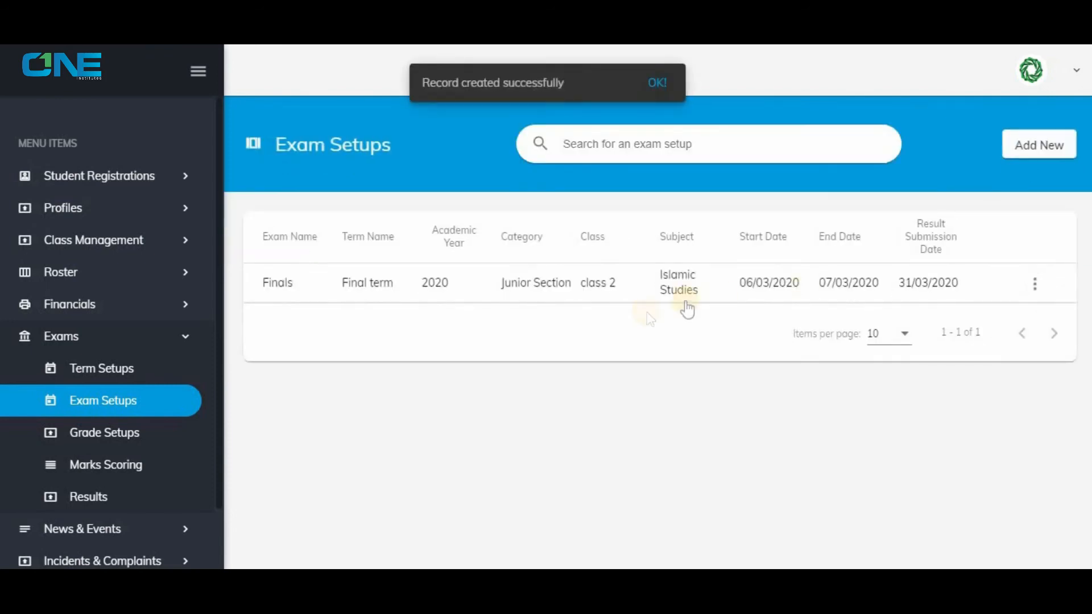
Start a new grade setup for academic year 2020, class category Junior Section and class 2.
click(152, 434)
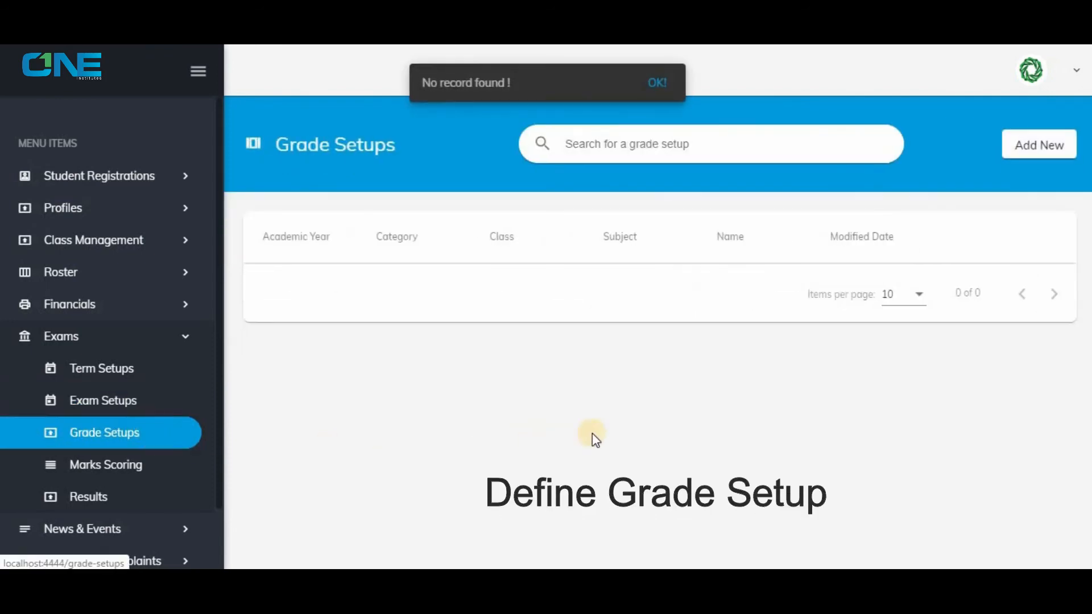
click(1040, 145)
click(449, 276)
click(395, 295)
click(602, 254)
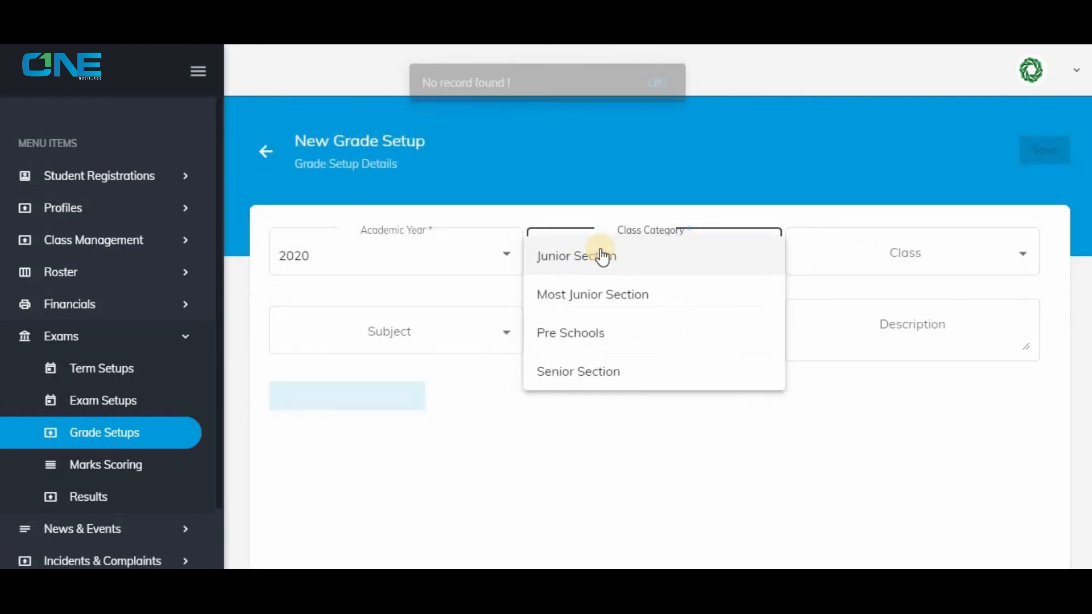
click(602, 256)
click(875, 253)
click(875, 248)
Set the grade setup's subject to Islamic Studies and name it "Grades".
click(474, 340)
click(474, 340)
click(595, 330)
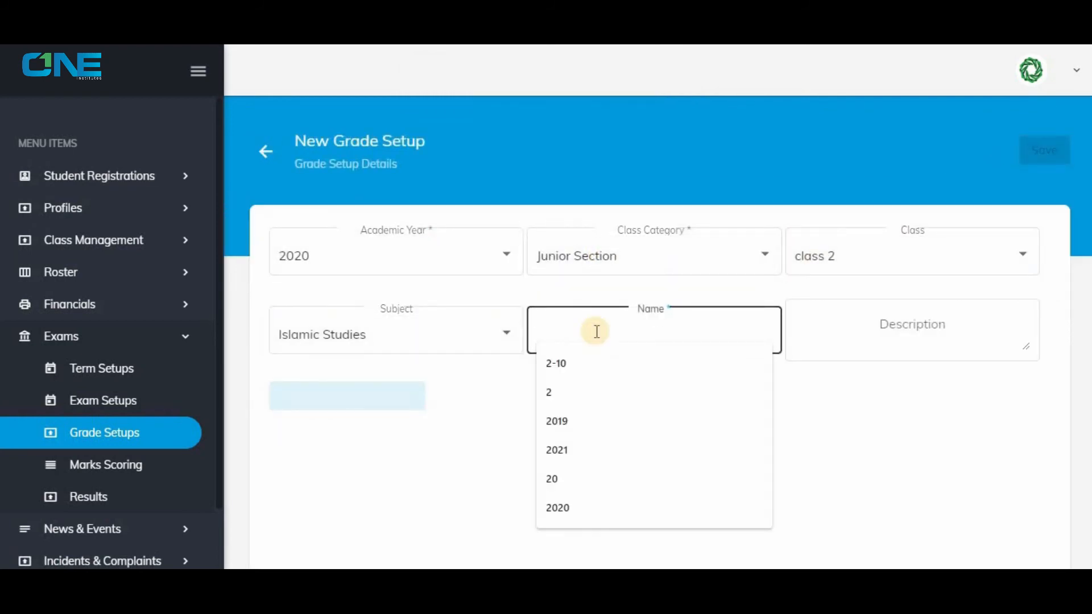
text(Grades)
Add a grade detail row from 80 to 100 percent with the caption "A".
click(348, 398)
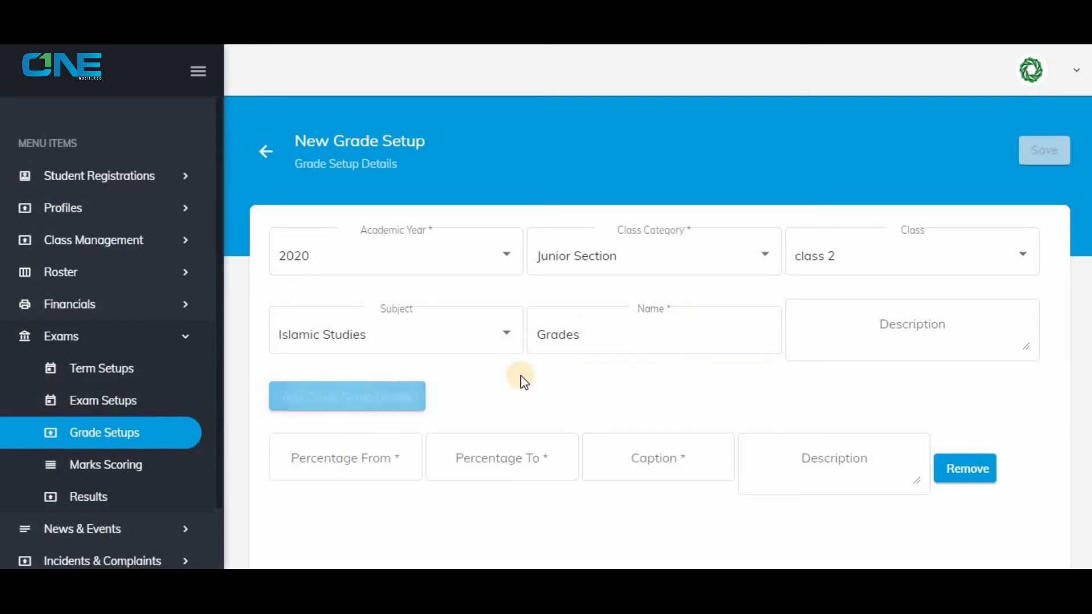
click(354, 458)
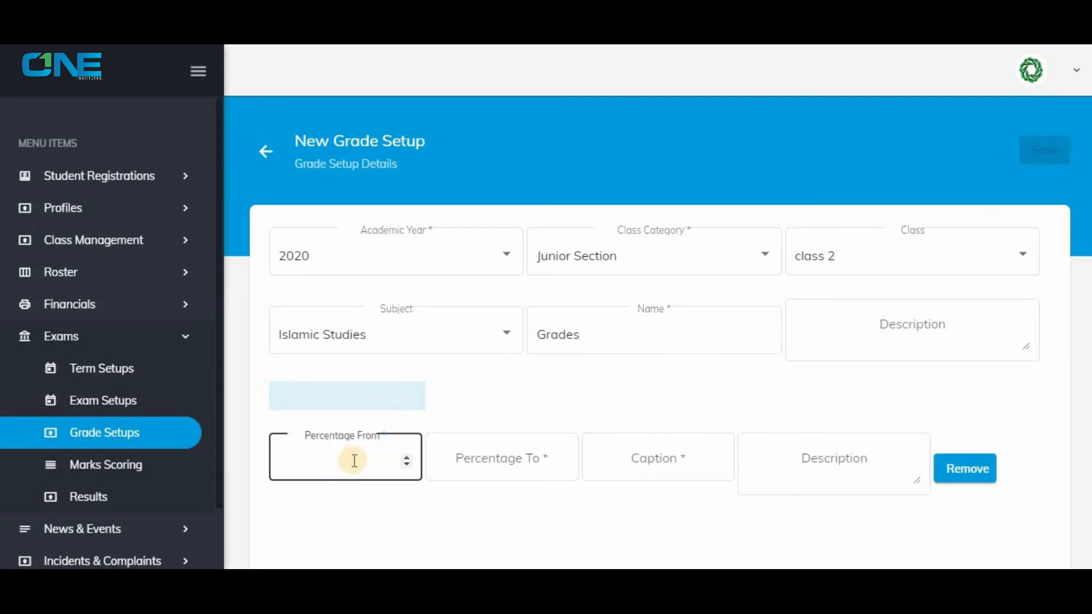
click(311, 461)
text(80)
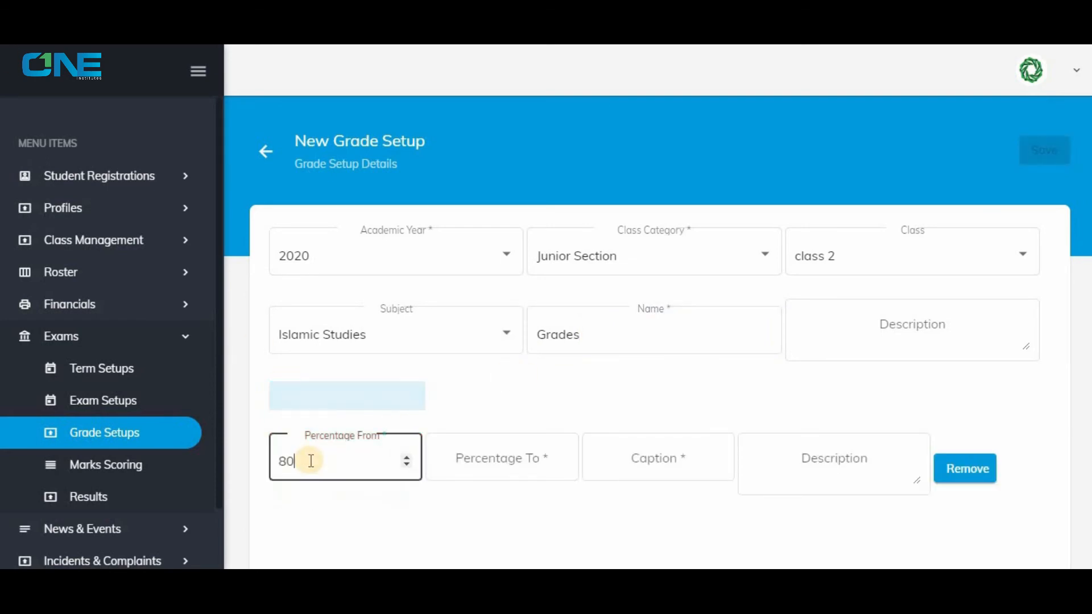
key(Tab)
text(100)
key(Tab)
text(A)
Add a second grade detail row from 60 to 79 percent with the caption "B", and save the grade setup.
click(314, 396)
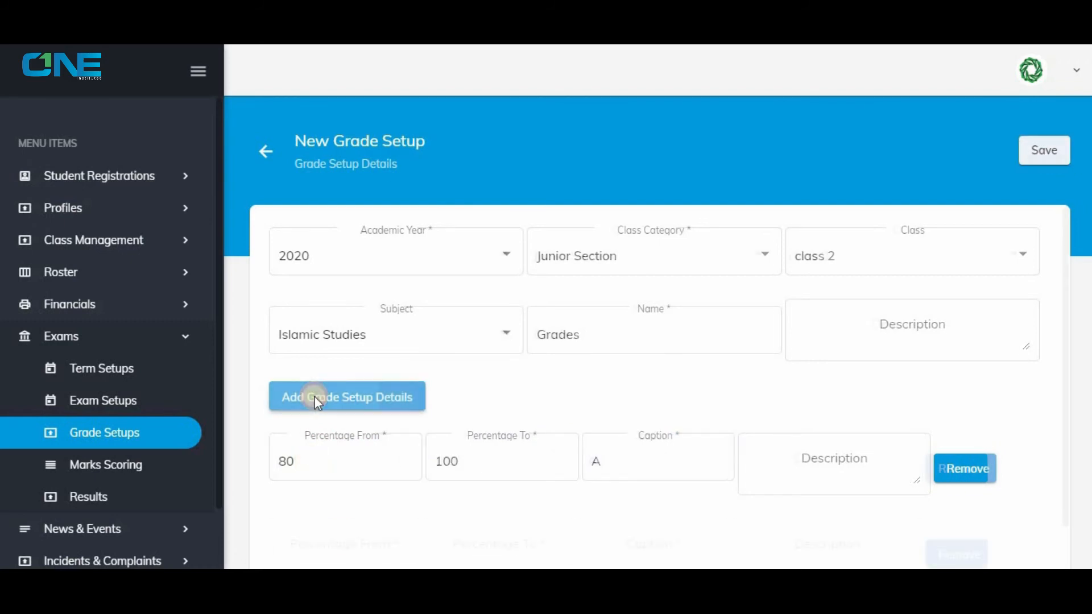
click(330, 541)
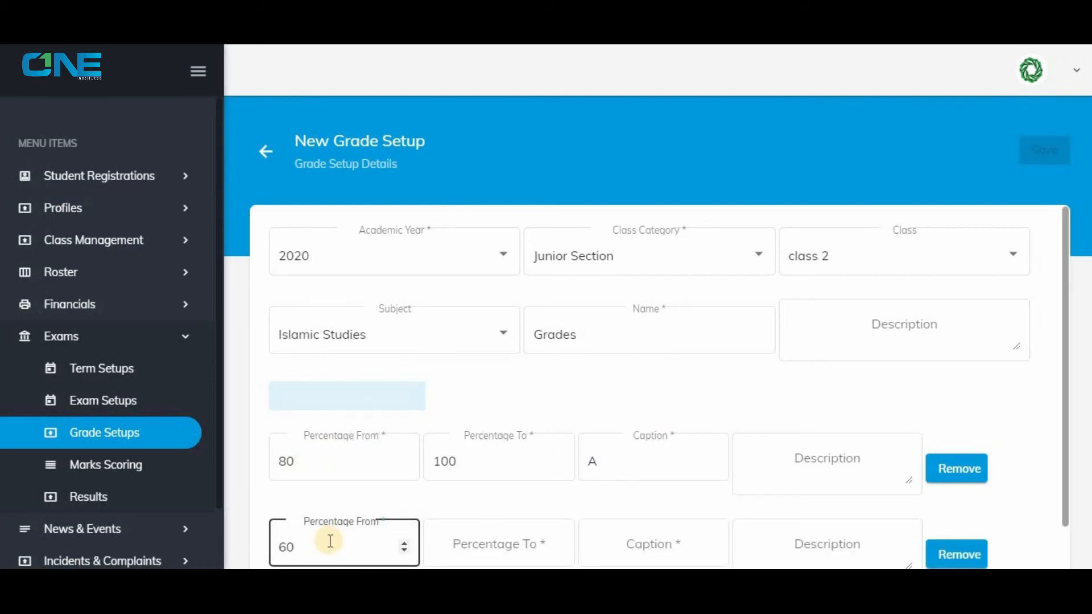
key(Tab)
click(670, 545)
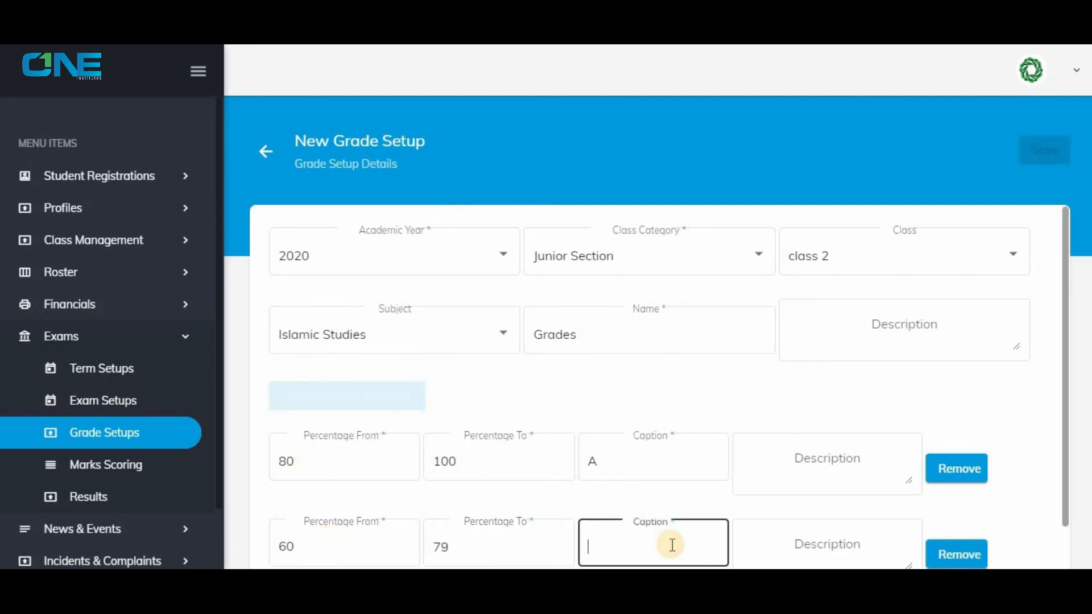
text(B)
click(1044, 152)
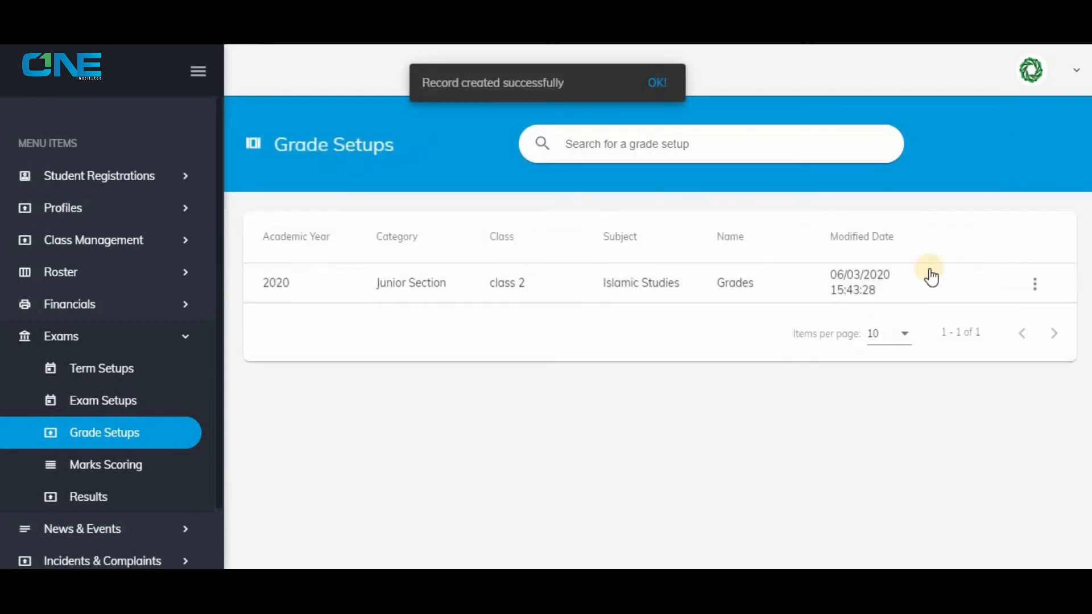
Start a new marks scoring record for academic year 2020 and the exam Finals (31/03/2020).
click(124, 471)
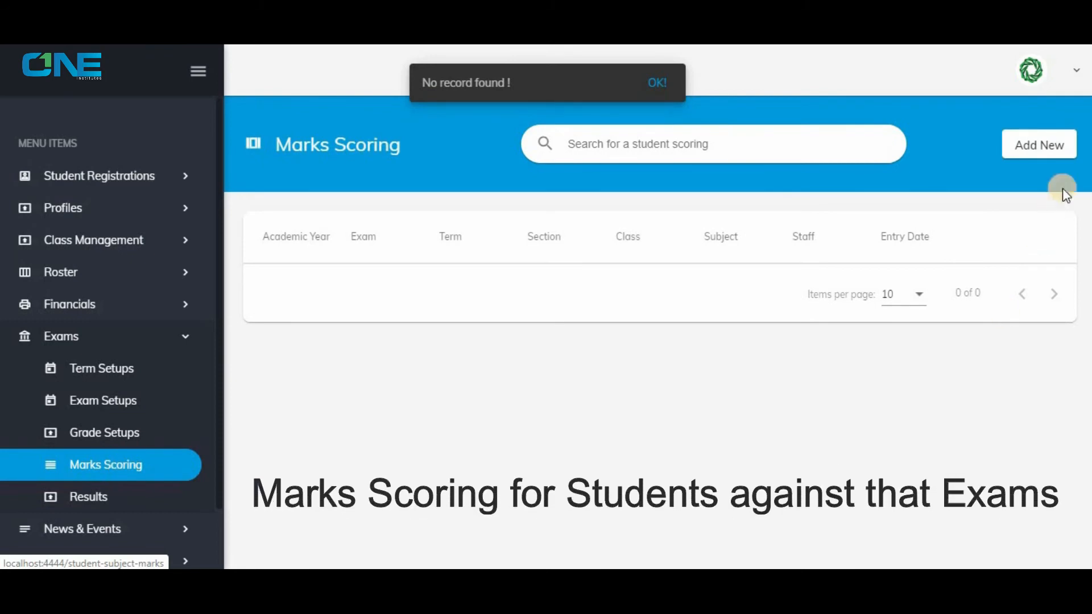
click(1049, 149)
click(475, 263)
click(398, 256)
click(614, 258)
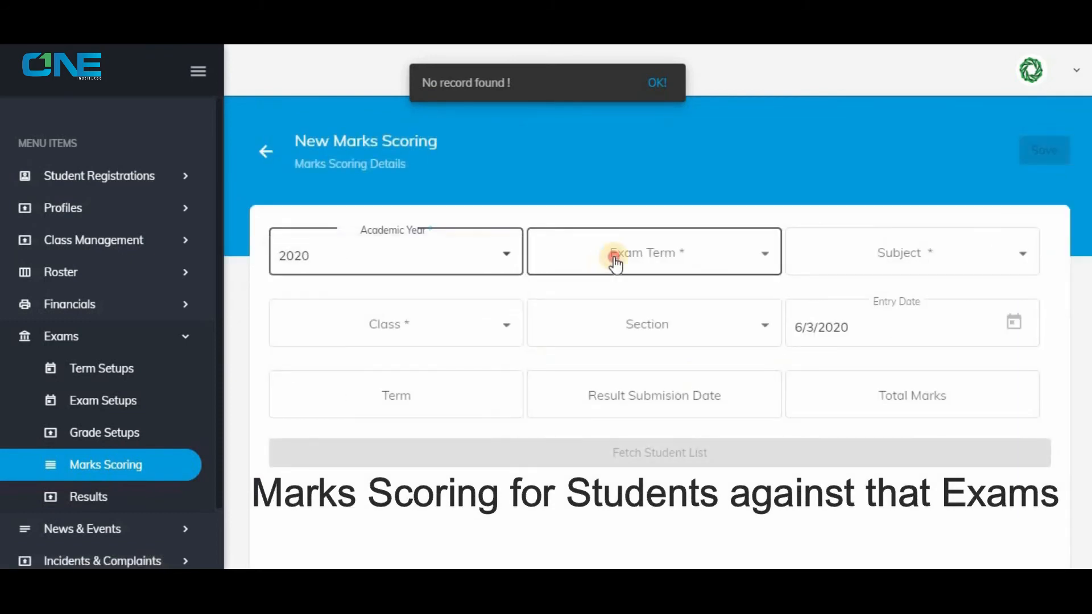
click(614, 256)
Set the marks scoring record's subject to Islamic Studies, class to class 2 and section to Section-A.
click(932, 264)
click(444, 326)
click(443, 326)
click(610, 324)
click(612, 327)
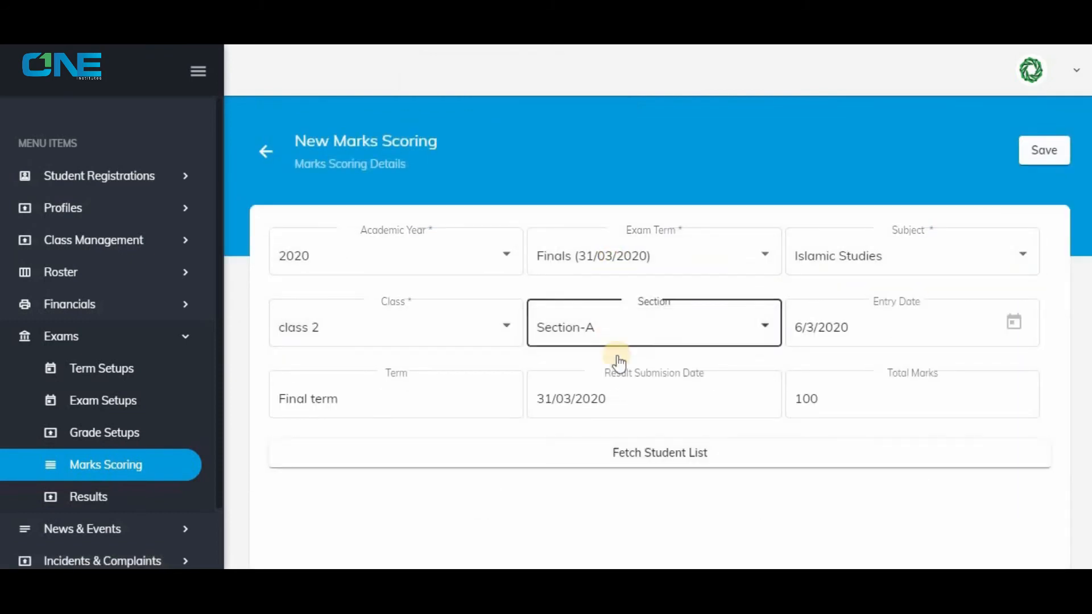
Fetch the student list, enter 80 as the first student's obtained marks and save the marks scoring.
click(635, 454)
scroll(739, 438, down, 1)
click(805, 514)
key(BackSpace)
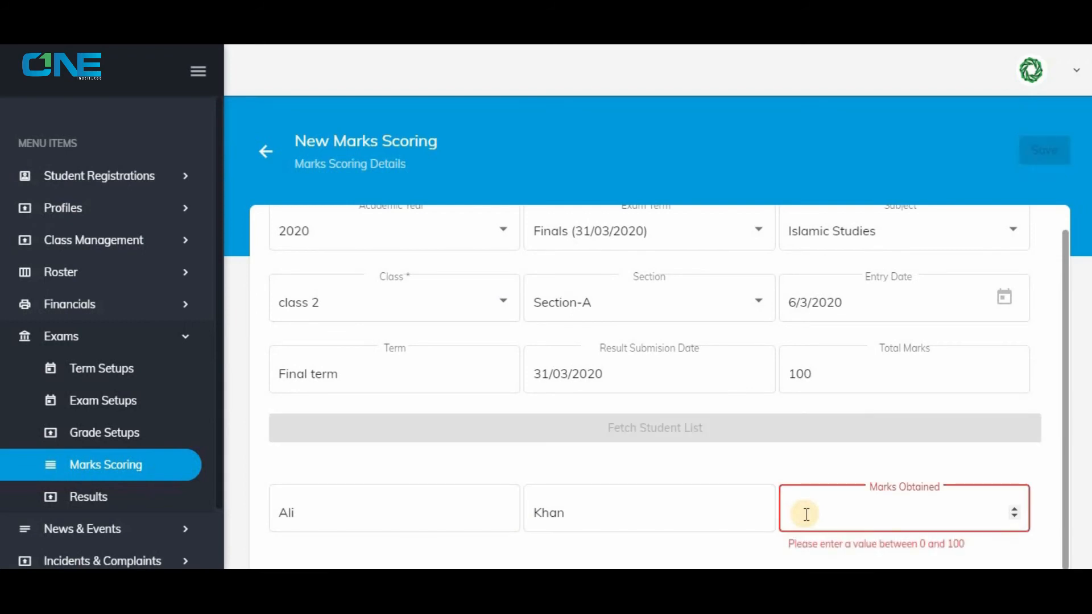
text(80)
click(1028, 179)
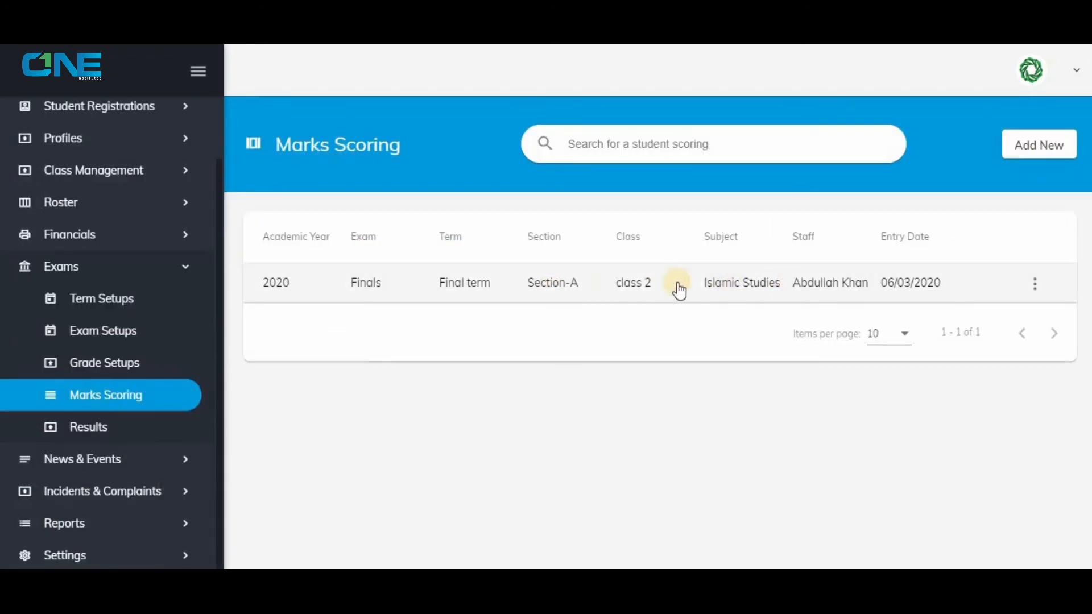
Start a new exam result for academic year 2020, class category Junior Section and exam term Final term - 2020.
click(103, 430)
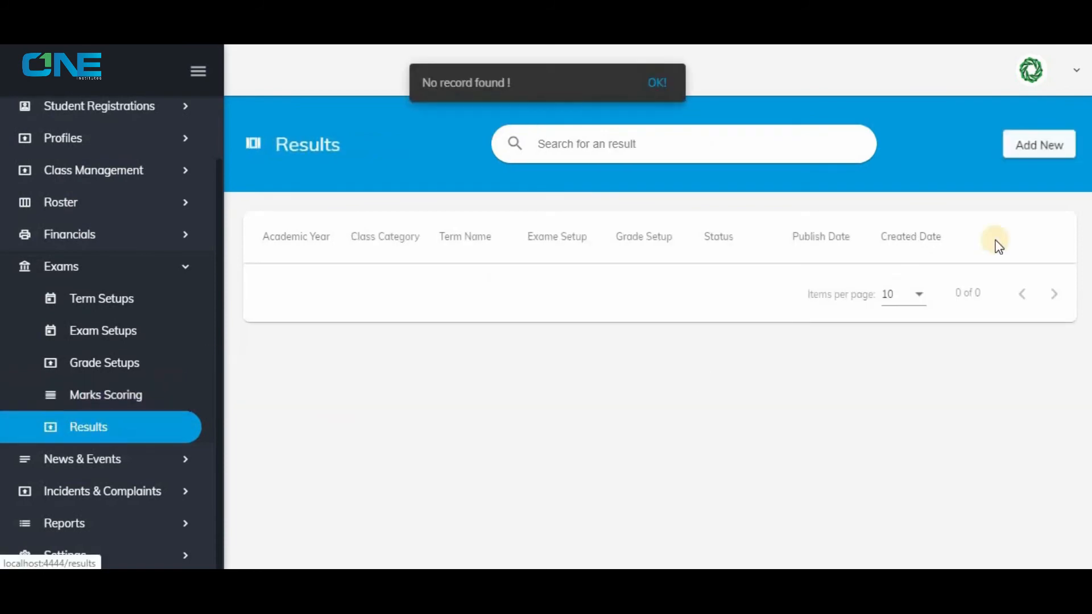
click(1043, 128)
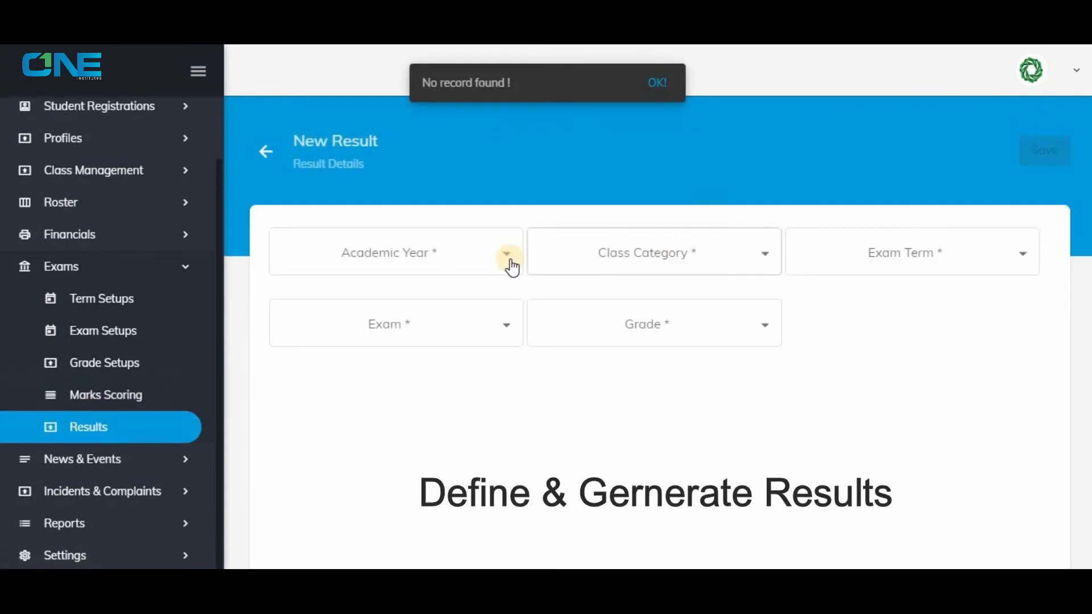
click(510, 261)
click(436, 291)
click(621, 256)
click(622, 253)
click(838, 256)
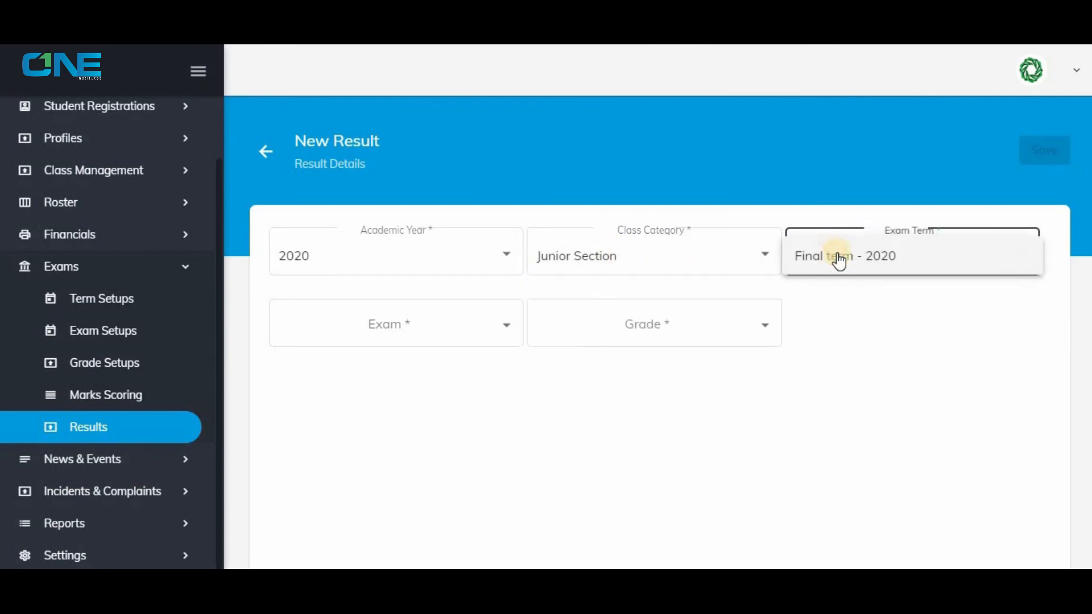
click(838, 254)
Set the result's exam to Finals and its grade to Grades, save it, and open the saved result's options.
click(394, 322)
click(577, 329)
click(595, 327)
click(1037, 152)
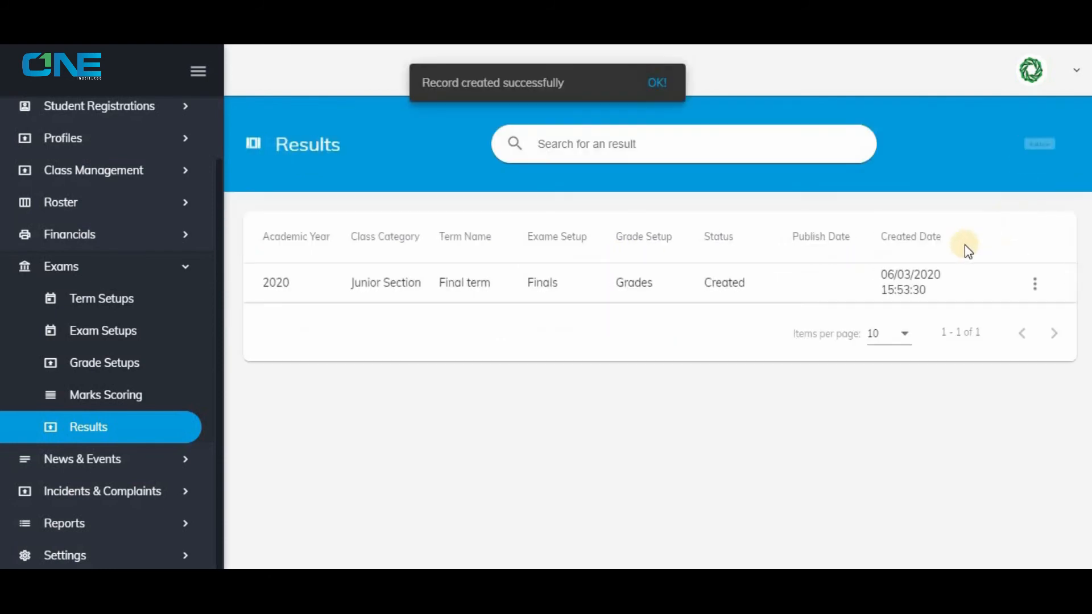
click(1035, 283)
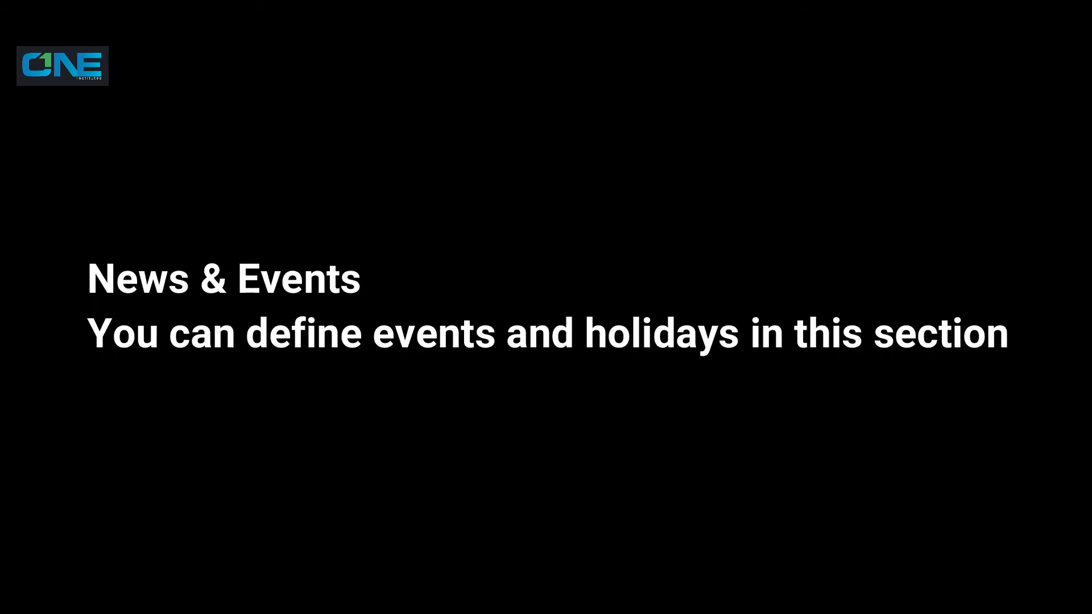
Name the new event/holiday entry "Black Day", set its type to Holiday and start date to 12/3/2020, and save it.
text(Black Day)
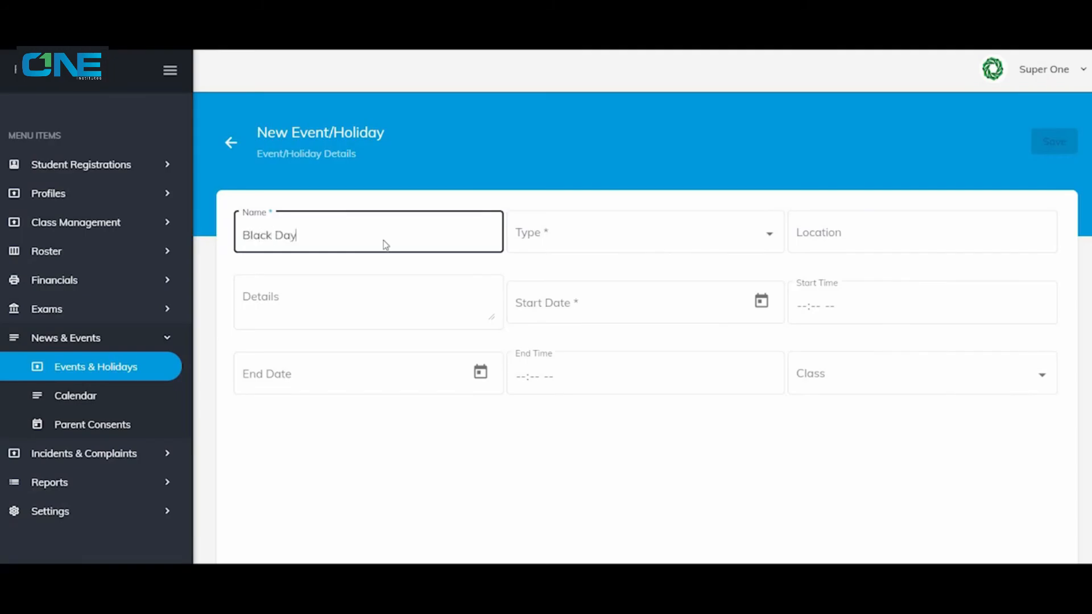
click(660, 230)
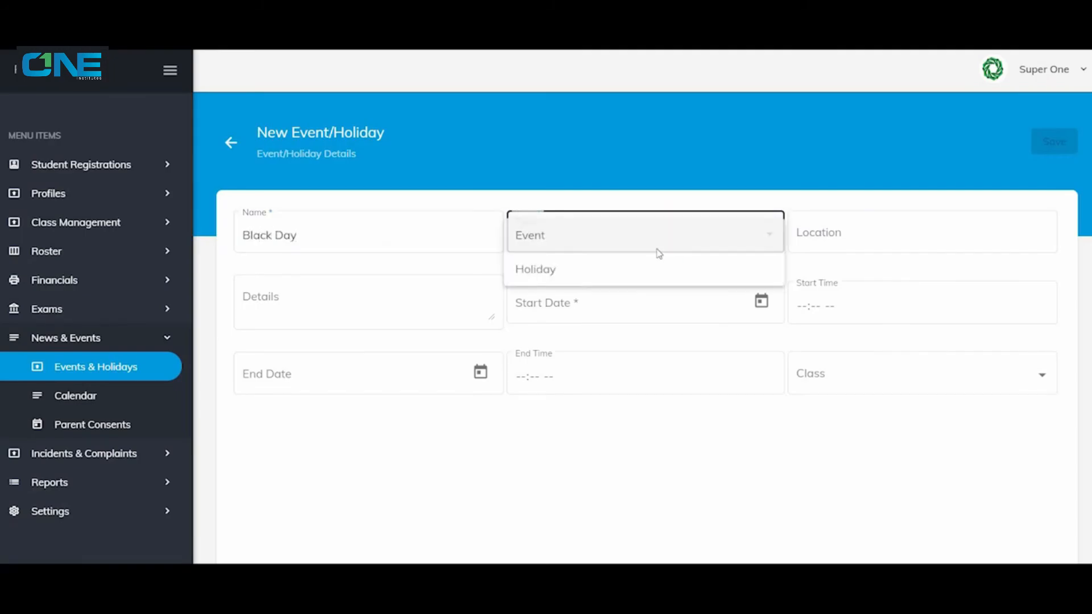
click(625, 268)
click(761, 301)
click(619, 203)
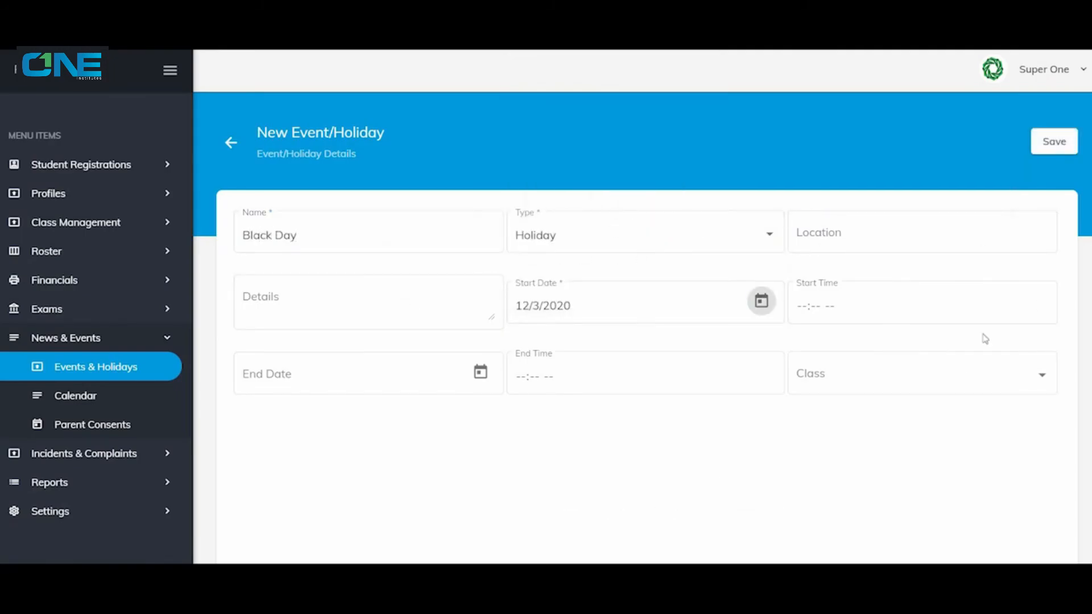
click(853, 374)
click(842, 375)
click(916, 304)
click(1041, 152)
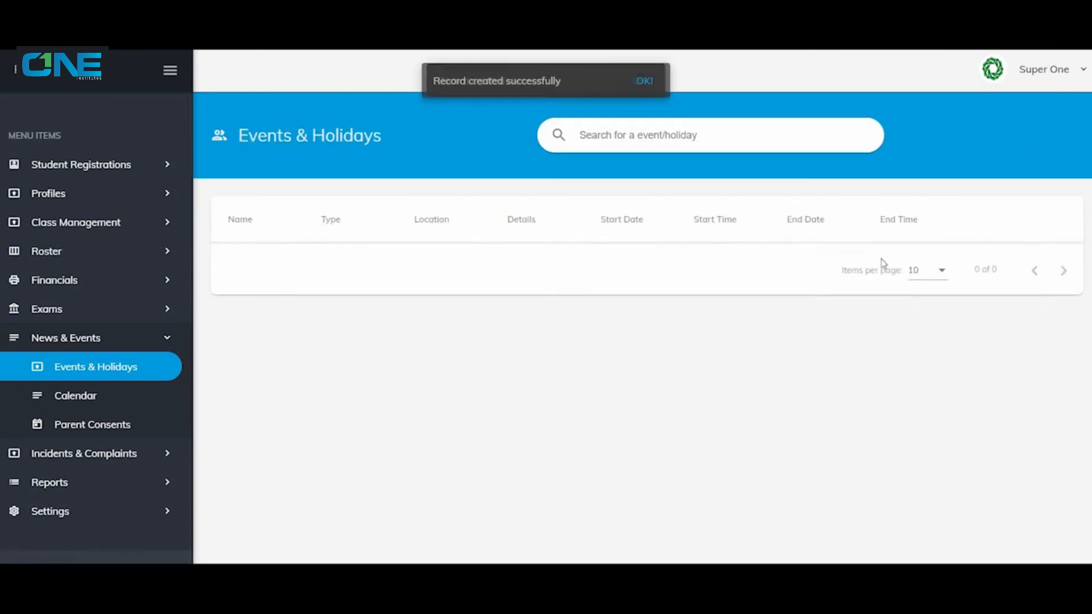
Open the events calendar and view the entry on 12 March 2020.
click(117, 394)
scroll(743, 440, down, 3)
click(744, 321)
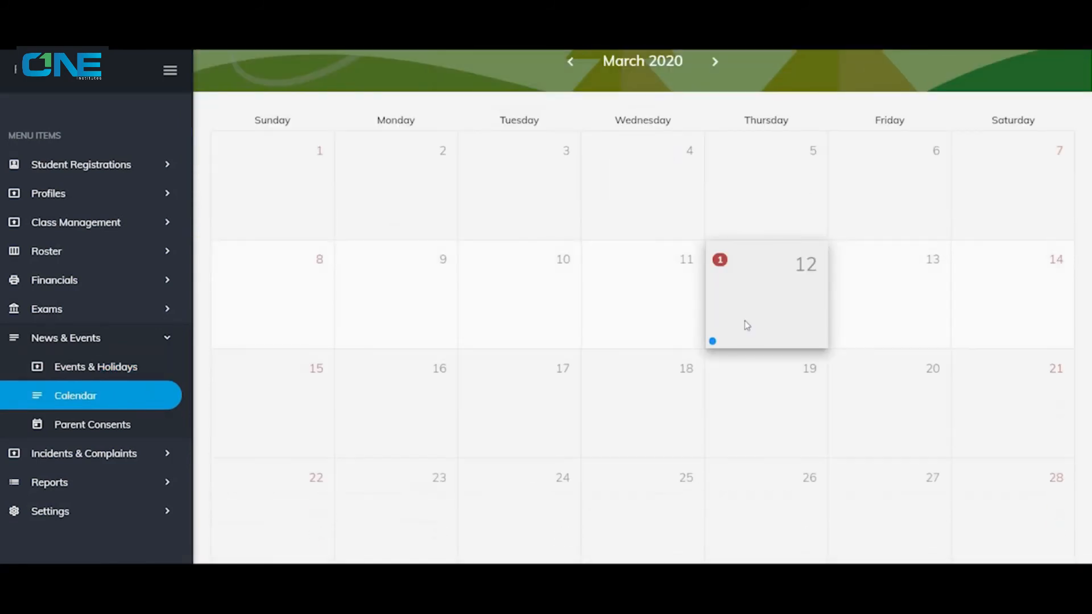
click(745, 322)
scroll(685, 352, up, 3)
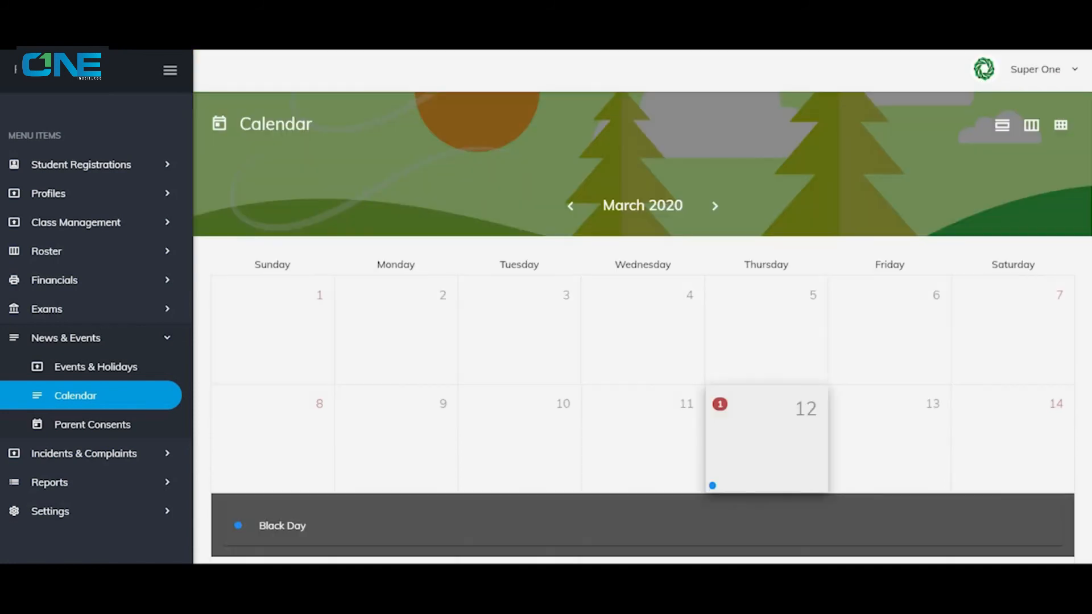
Start a new event/holiday entry named "Sports Day" with the type Event and the location "Lhr".
click(121, 378)
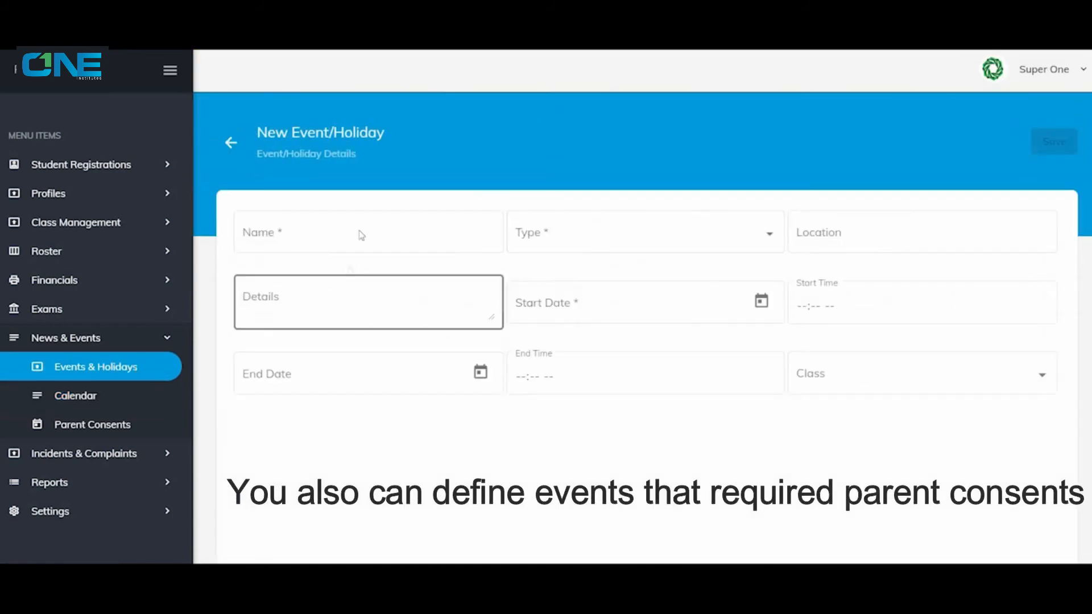
click(361, 234)
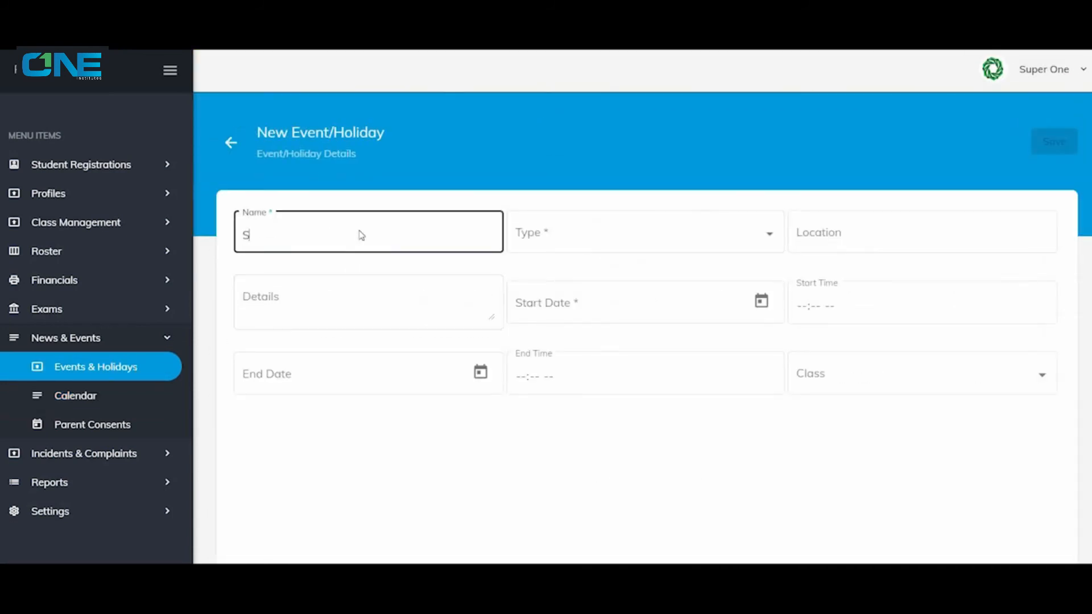
text(Sports Day)
click(565, 234)
click(566, 234)
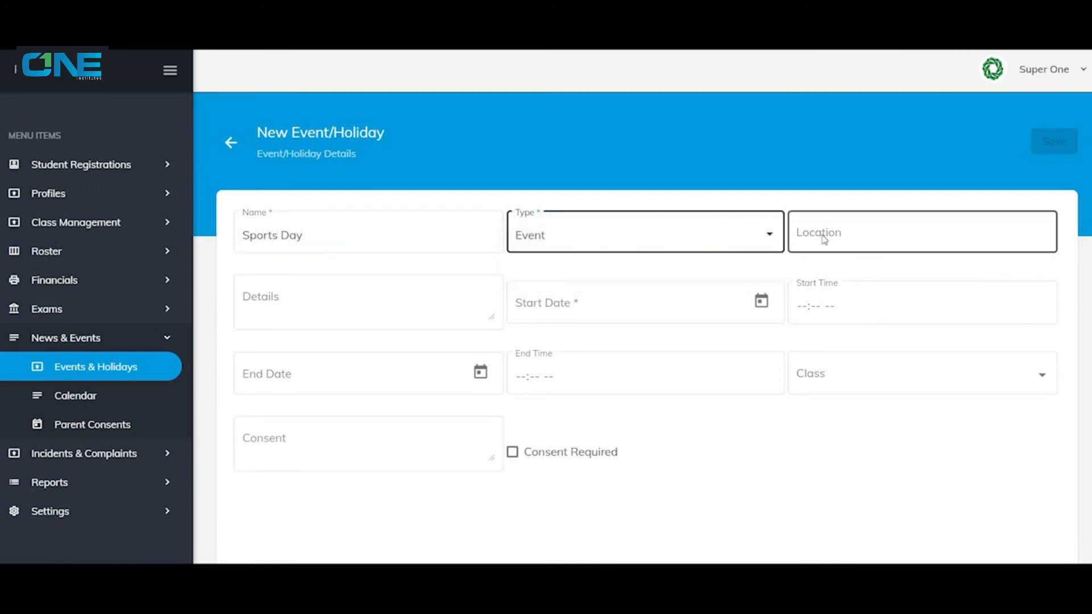
click(821, 236)
text(Lhr)
Schedule Sports Day to start on 12/3/2020 at 12:34 PM and end on 12/3/2020 at 02:23 PM.
click(626, 307)
click(612, 203)
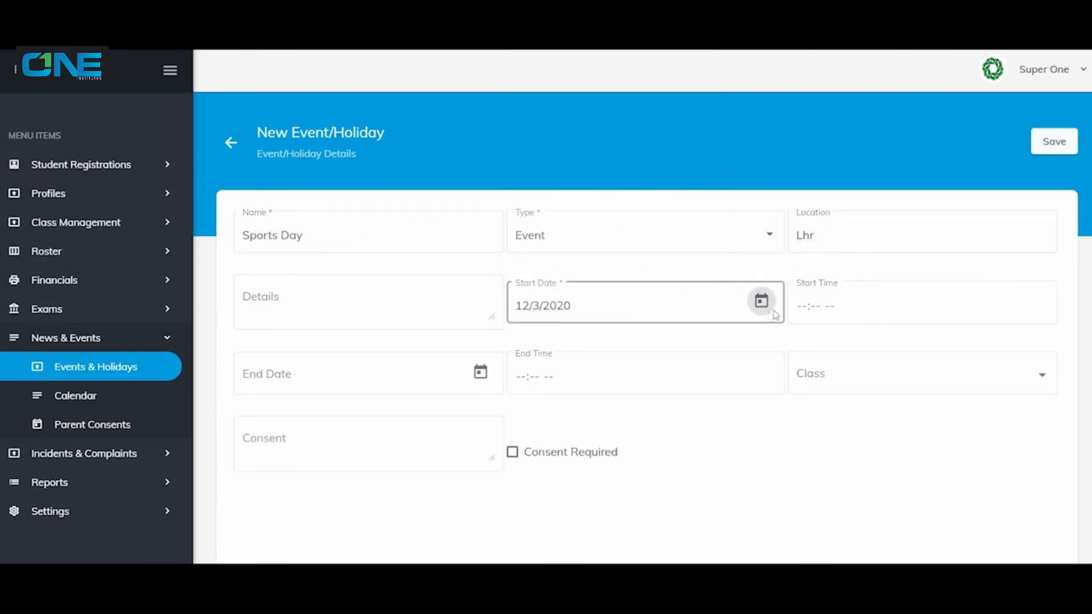
click(805, 307)
click(325, 396)
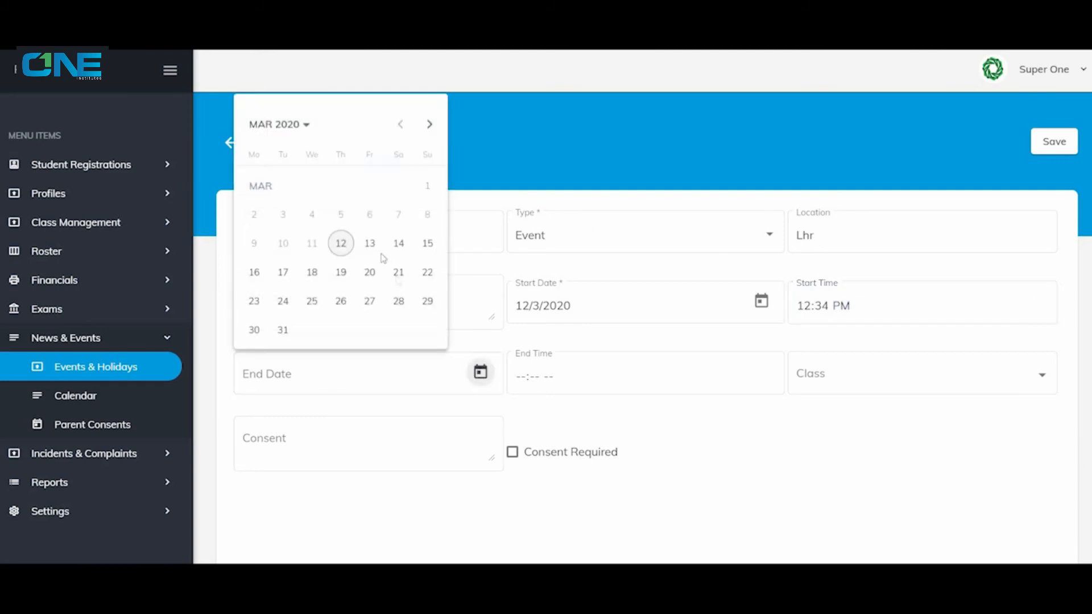
click(344, 242)
click(523, 377)
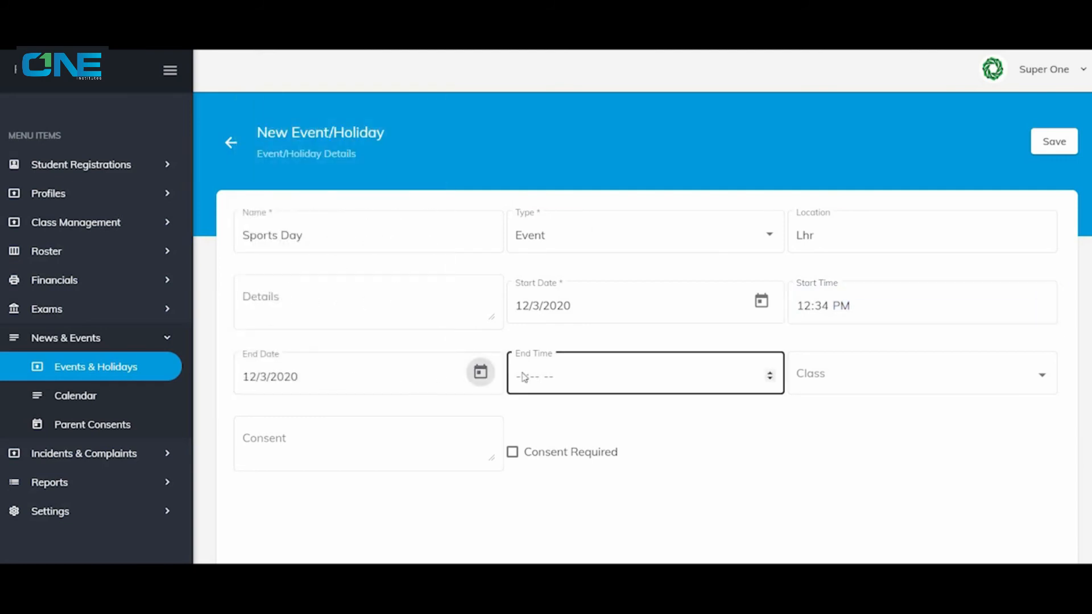
Assign Sports Day to all classes with parent consent required, and save the event.
click(864, 371)
click(847, 375)
click(416, 469)
click(513, 454)
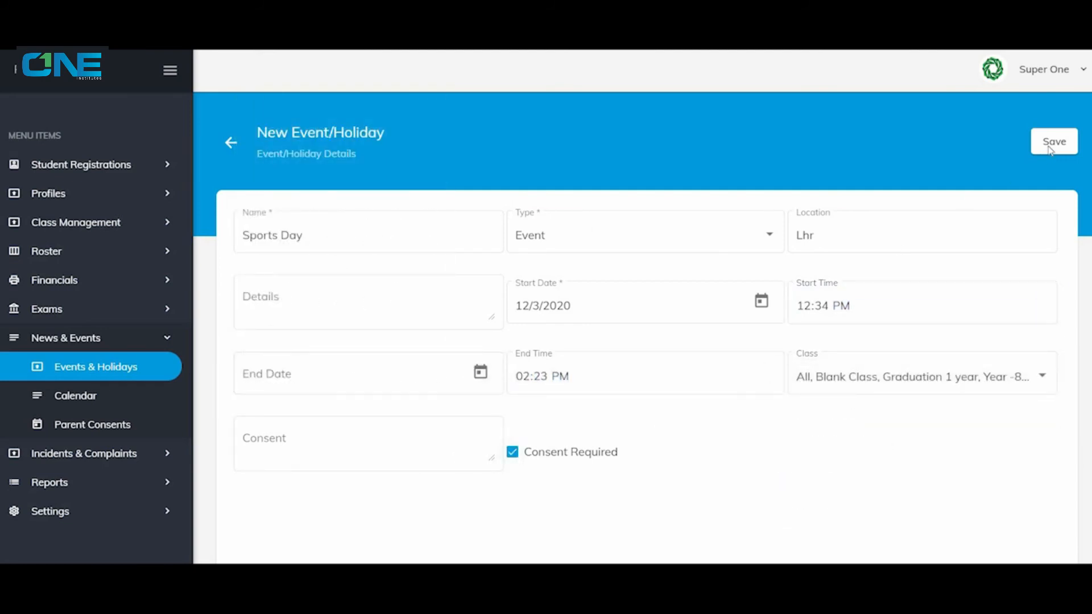
click(1052, 143)
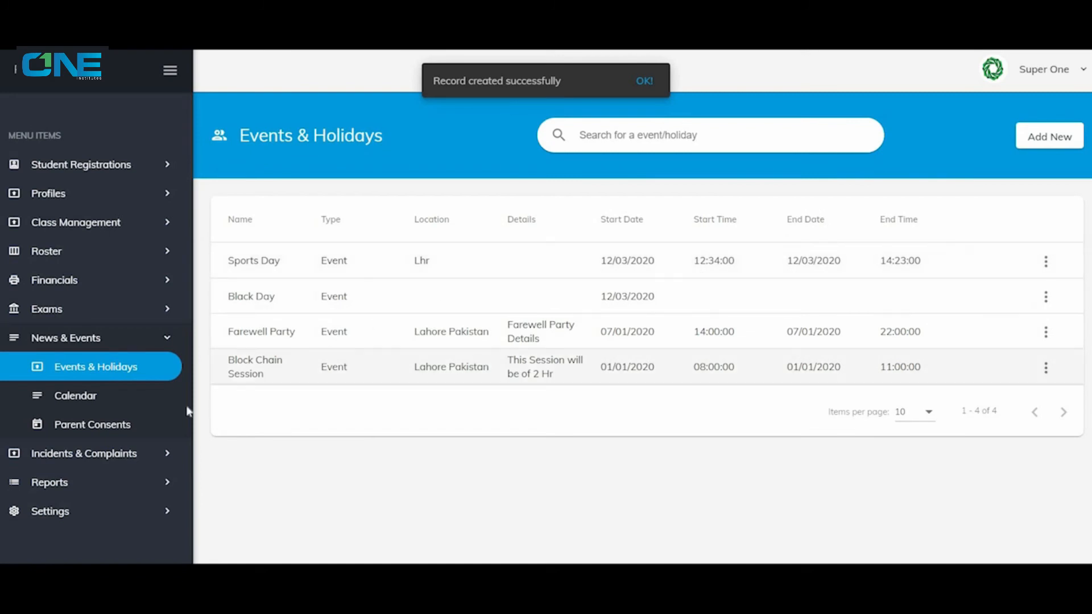
Add a parent consent for a Year 1 student's Sports Day entry, mark it Agreed, and save it.
click(147, 423)
scroll(853, 341, down, 5)
click(1037, 219)
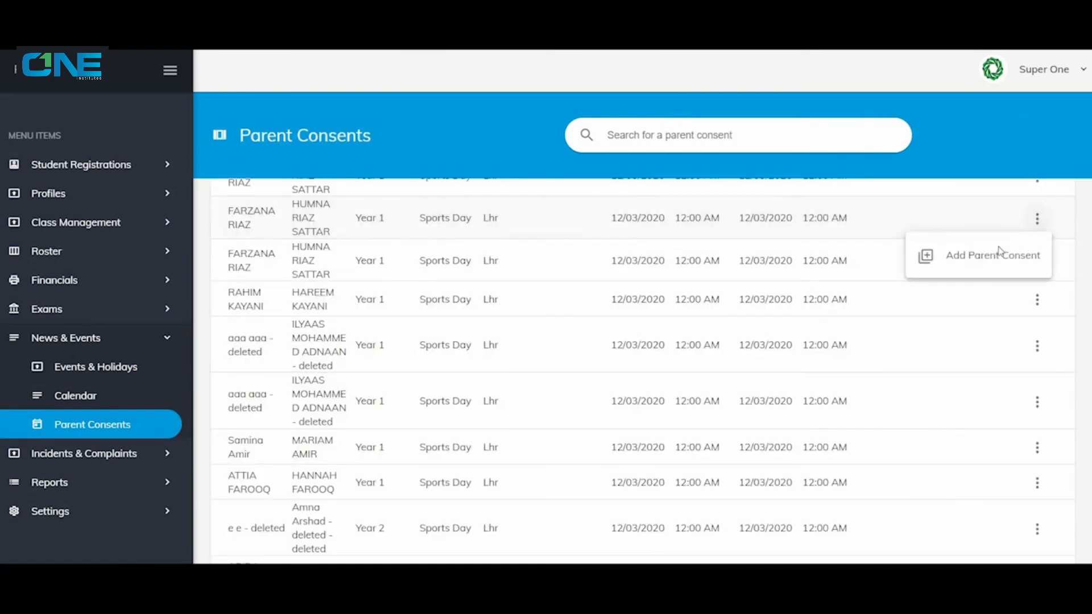
click(993, 255)
scroll(566, 450, down, 1)
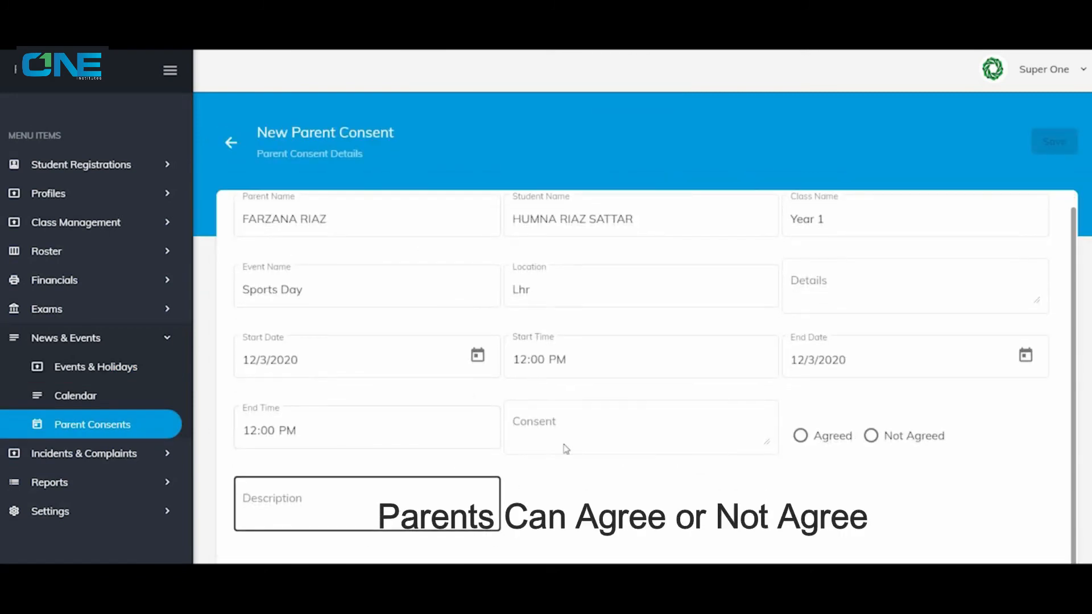
click(801, 436)
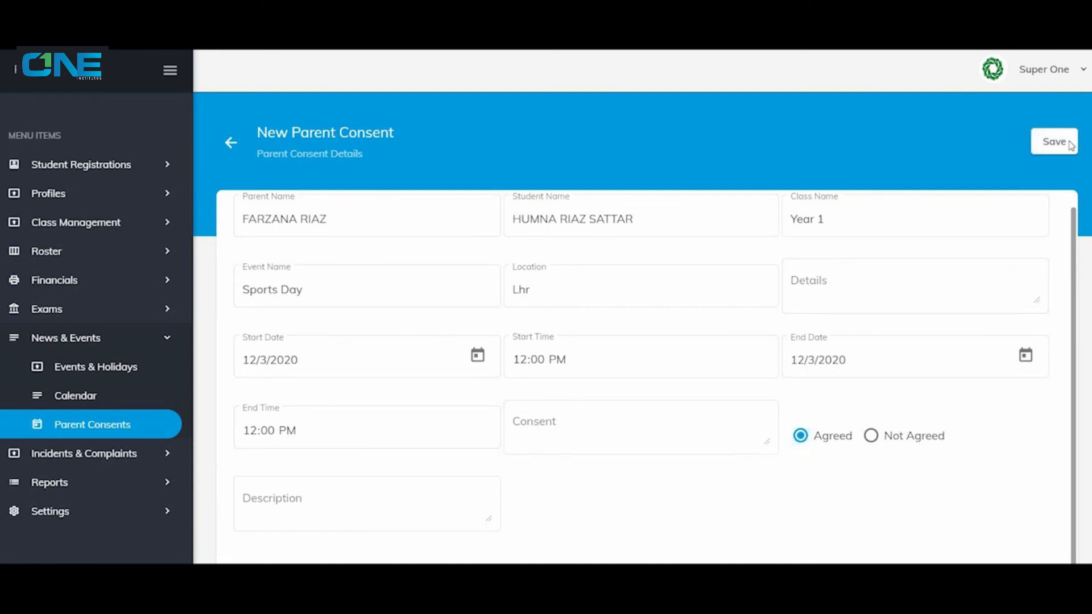
click(1055, 142)
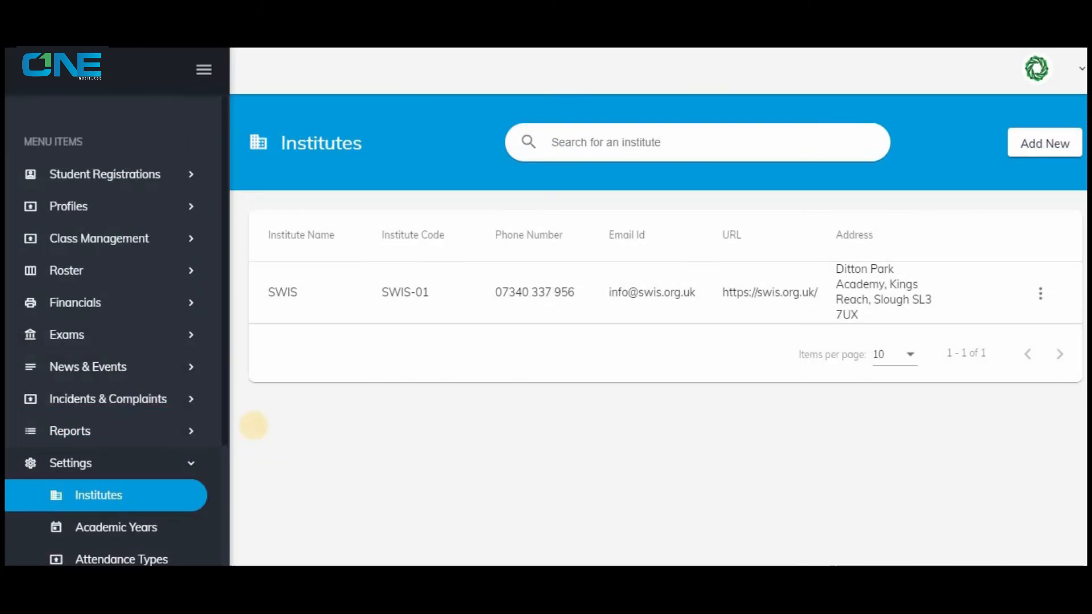
Start a new student incident for academic year 2020 and class 2, and choose the student.
click(135, 401)
click(154, 430)
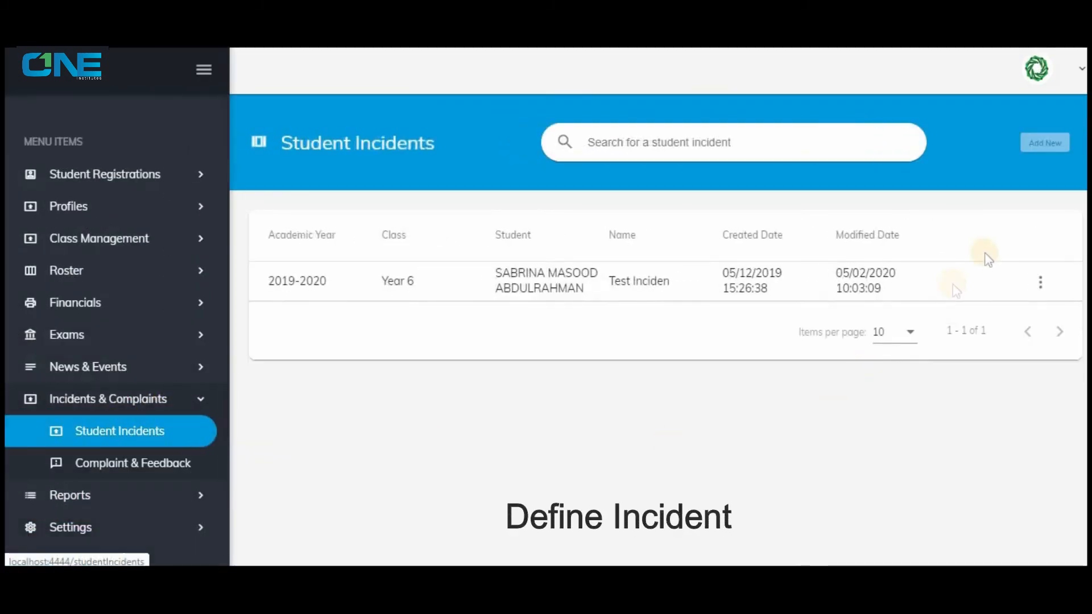
click(1035, 149)
click(419, 265)
click(412, 295)
click(597, 257)
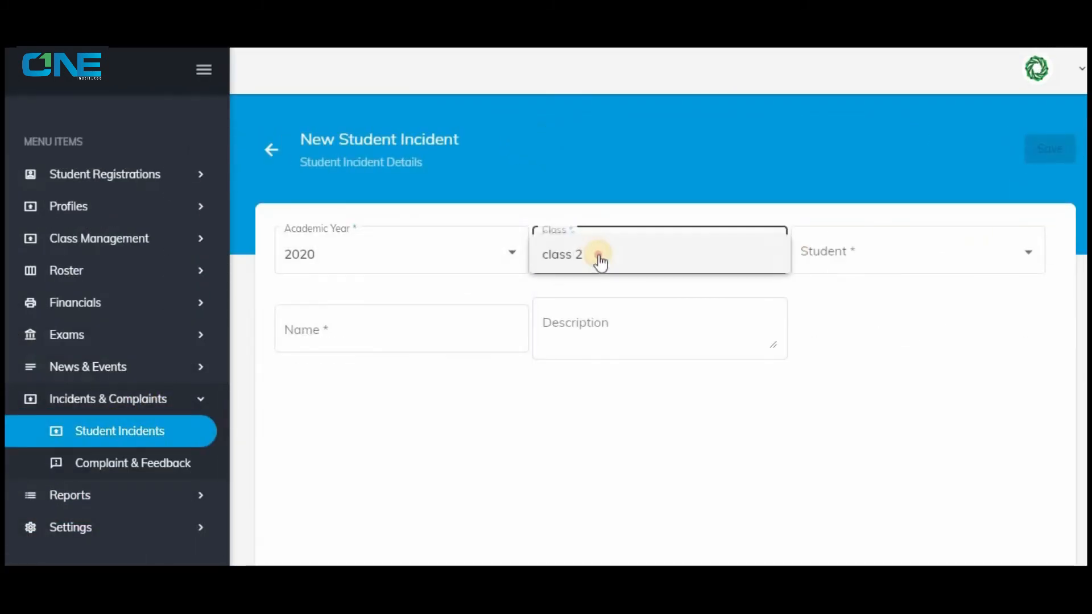
click(599, 258)
click(853, 256)
click(853, 254)
Name the incident "Misbehave", add a description beginning "He misbehaved with", and save it.
click(336, 338)
text(Misbehave)
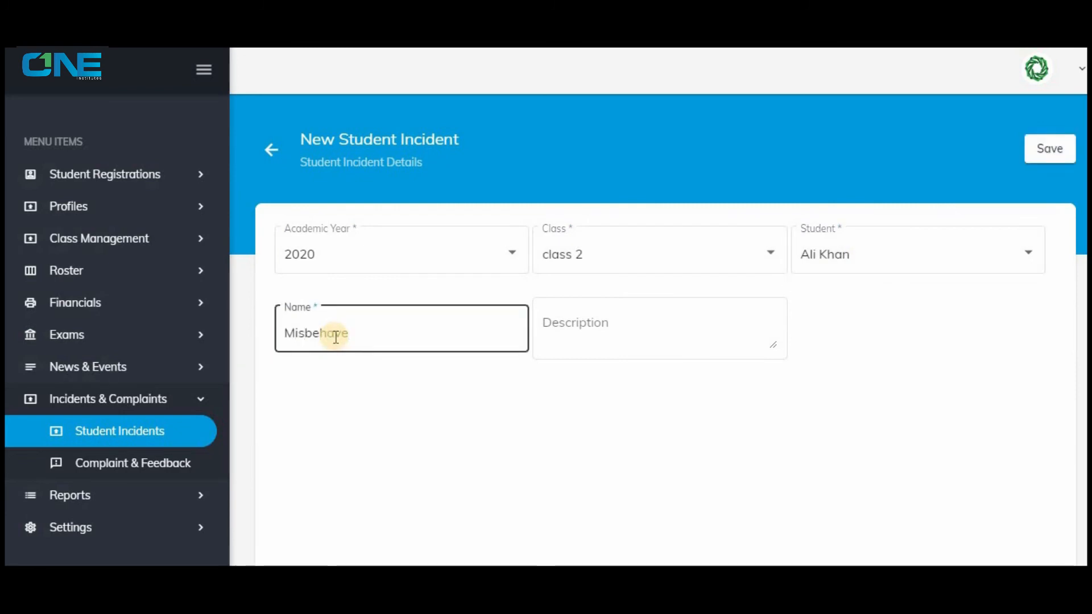
key(Tab)
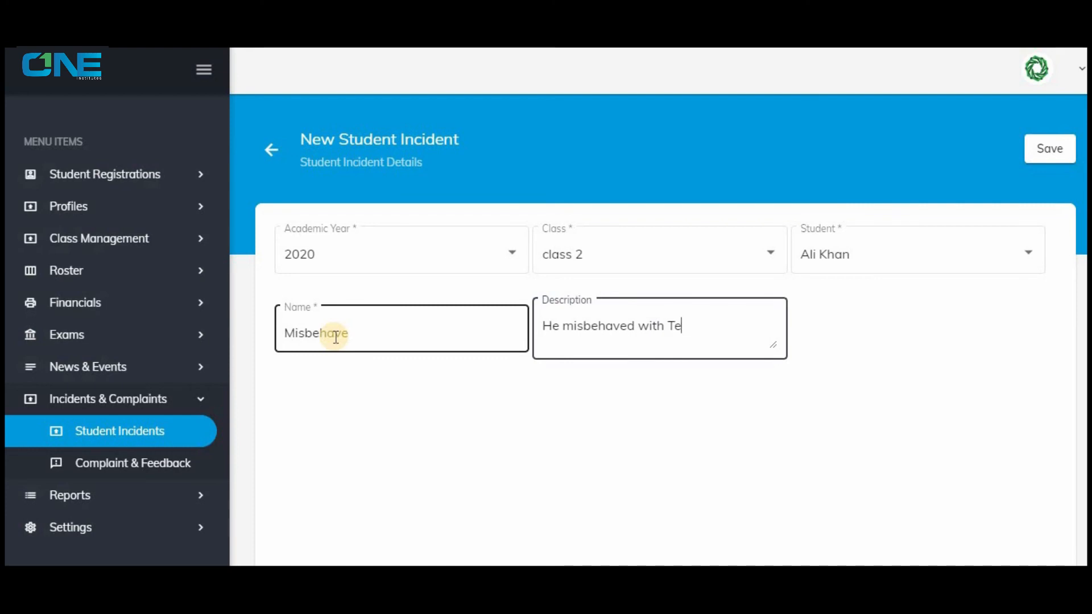
click(1049, 149)
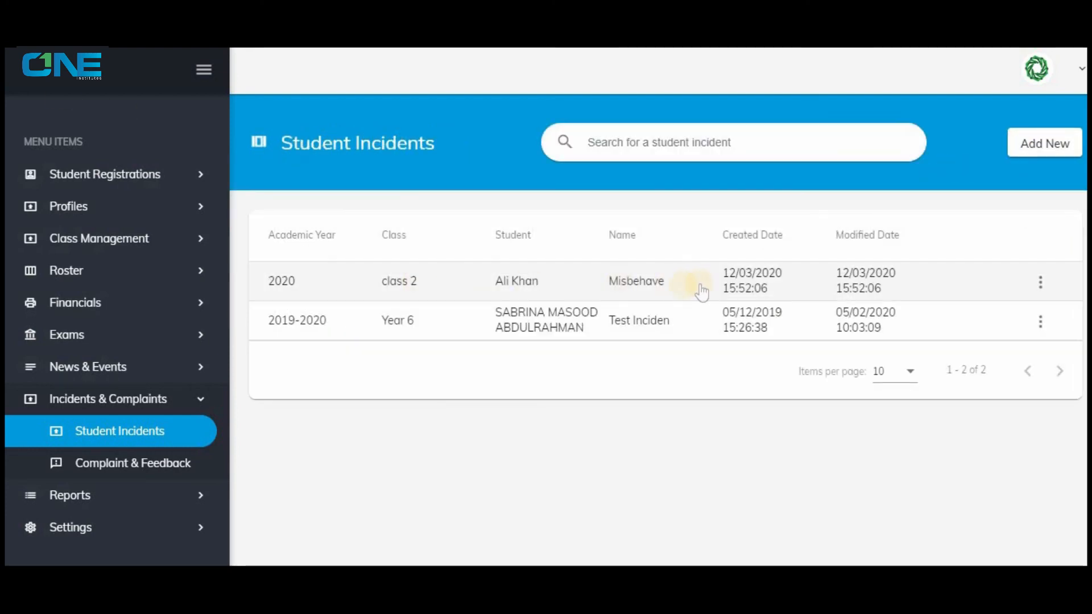
Start a new complaint/feedback record of type Complaint, choosing the same staff member as recipient and concerned staff.
click(132, 463)
click(1064, 146)
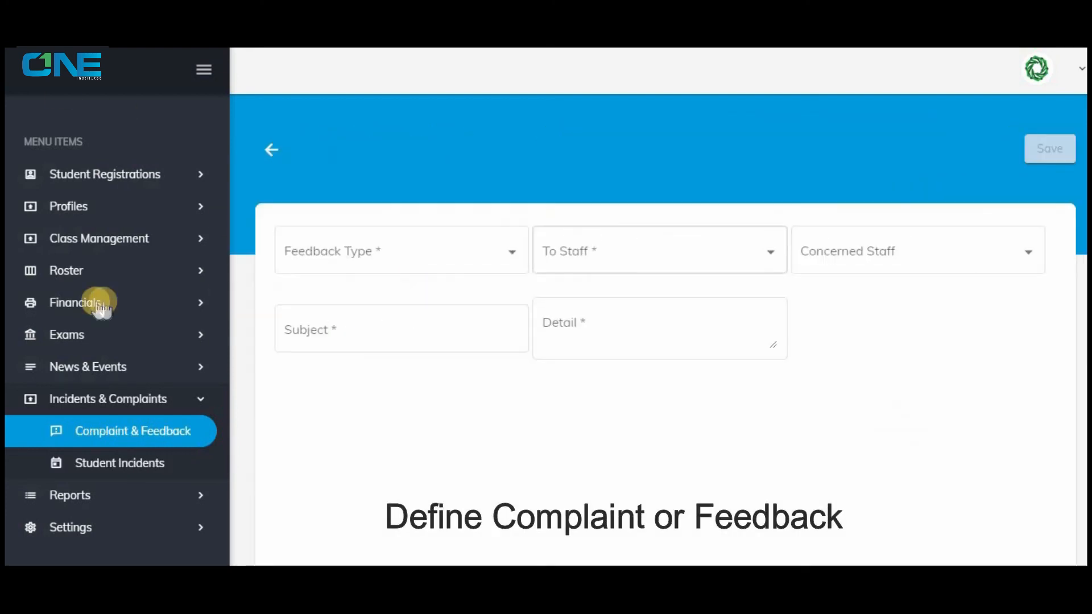
click(350, 262)
click(349, 267)
click(654, 251)
click(617, 304)
click(860, 263)
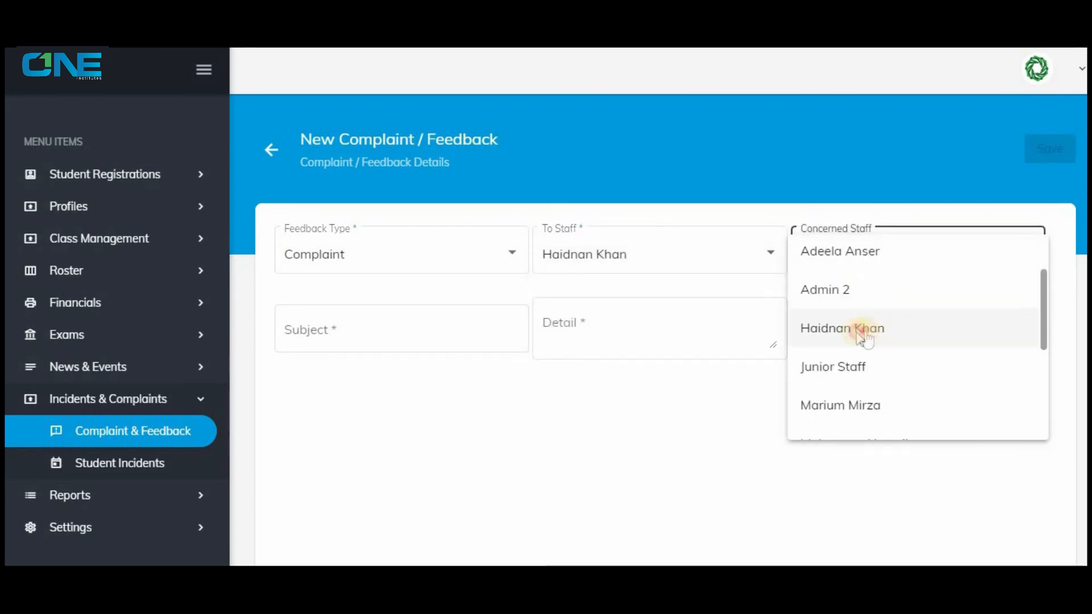
click(858, 324)
Enter the complaint subject "Violence" and the detail "Please dont be Violent", and save the record.
click(367, 332)
key(Tab)
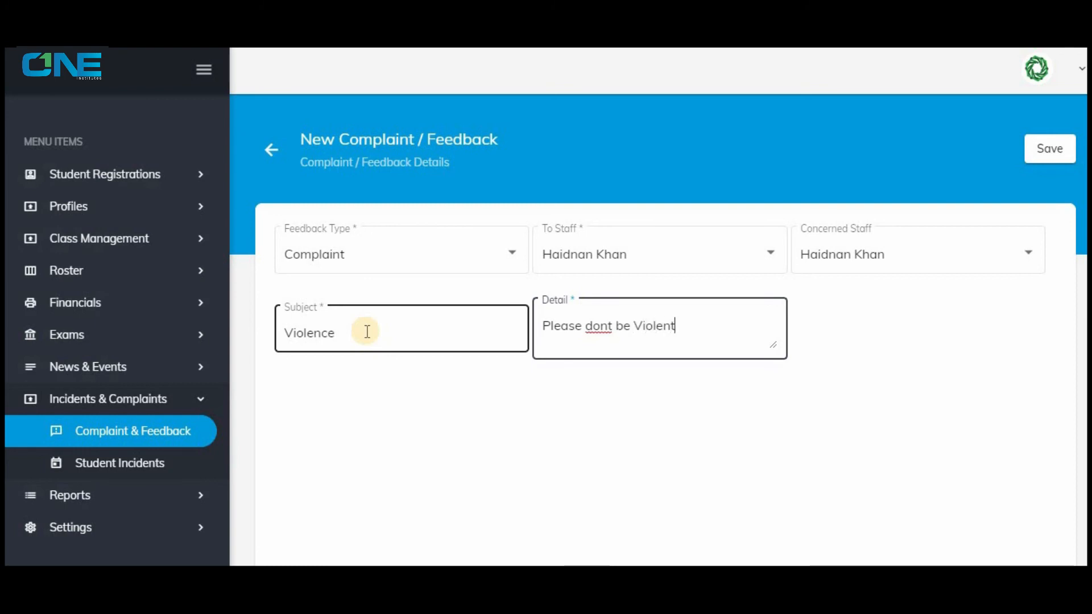
click(1049, 148)
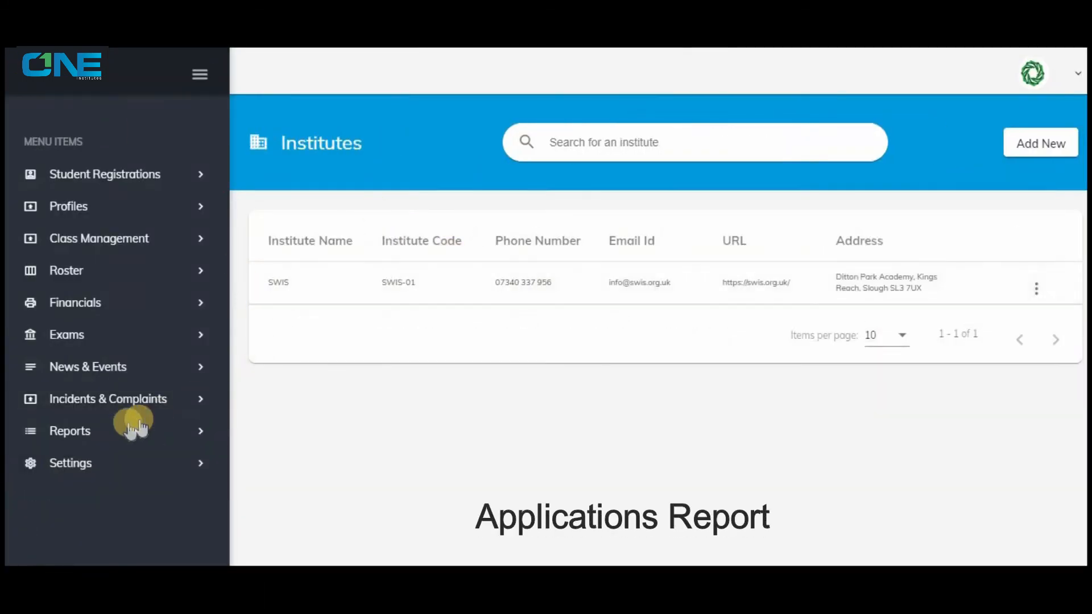
View the applications report and compare it with the student registration applications list.
click(132, 431)
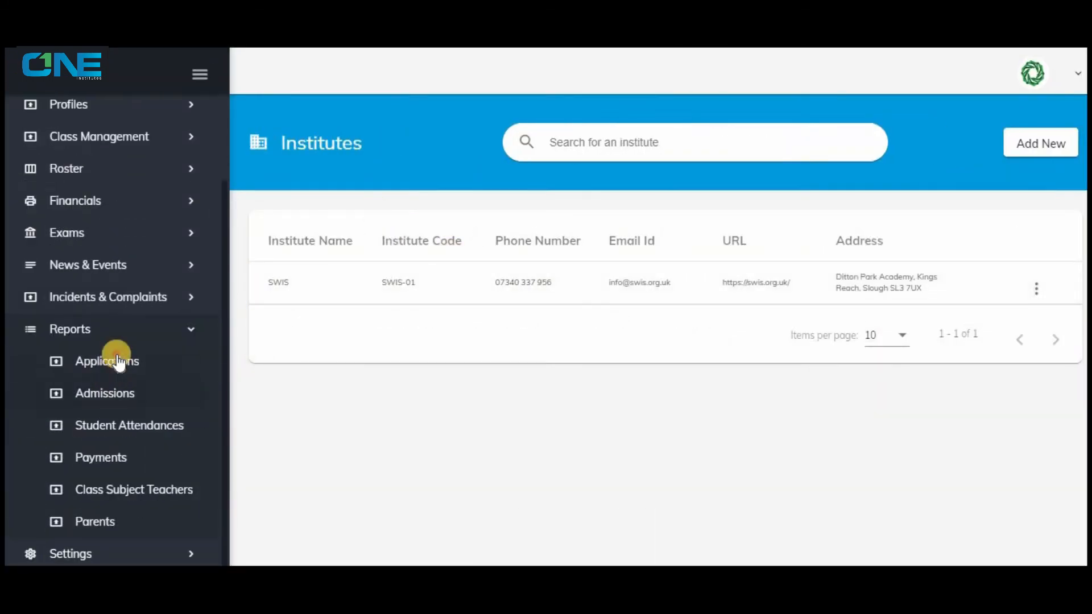
click(118, 361)
scroll(131, 347, up, 2)
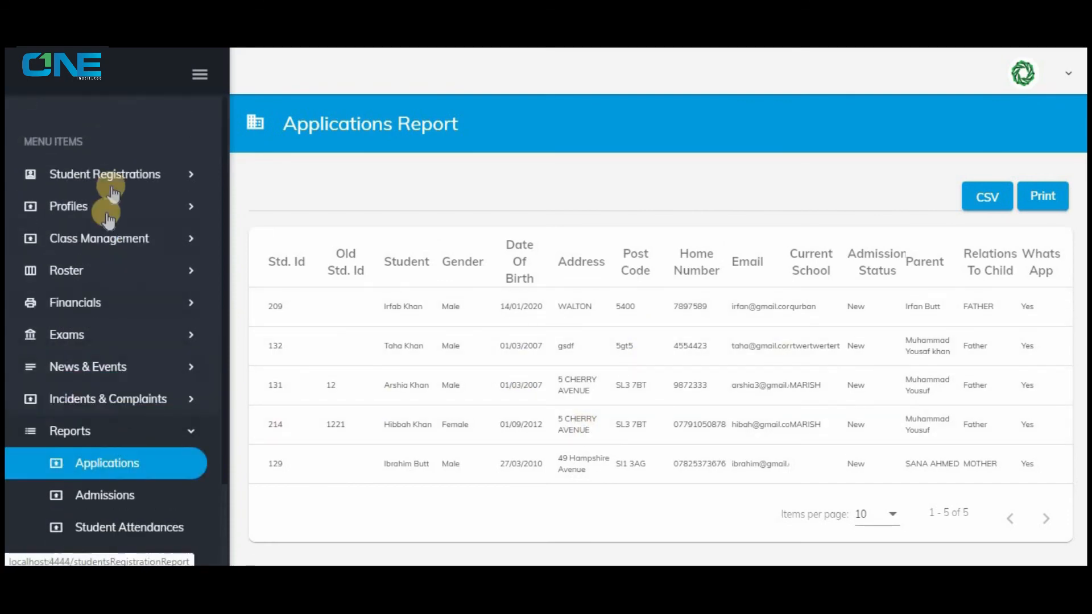
click(109, 175)
click(108, 211)
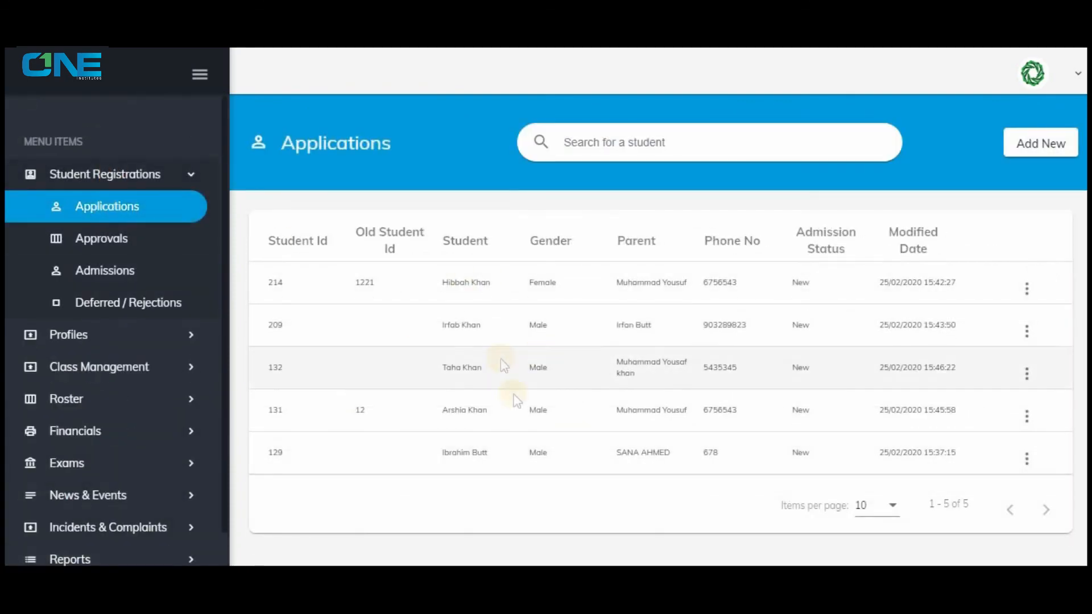
click(160, 182)
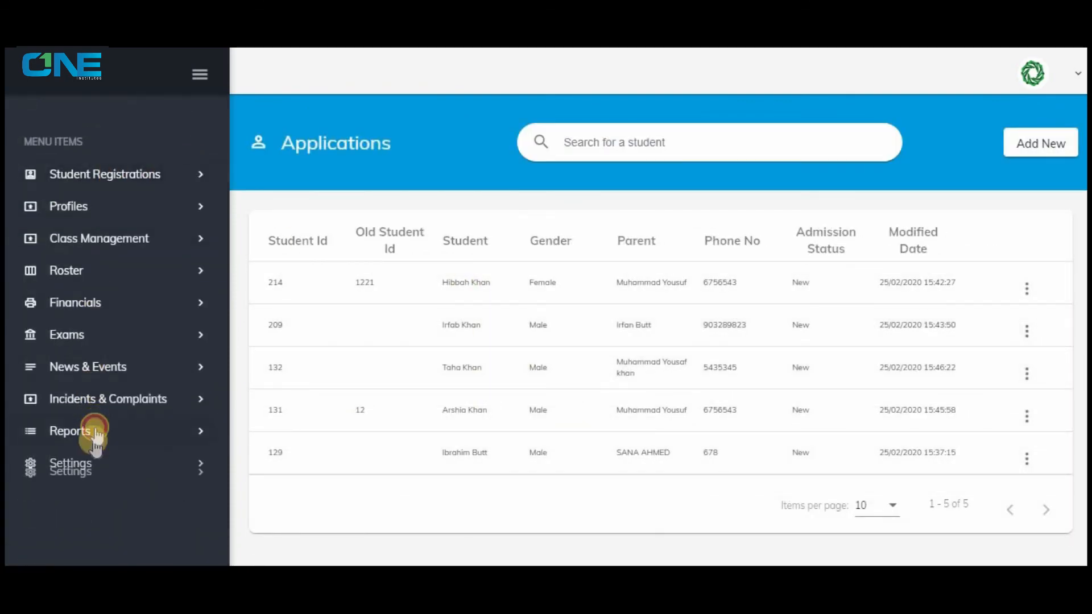
click(96, 432)
click(139, 461)
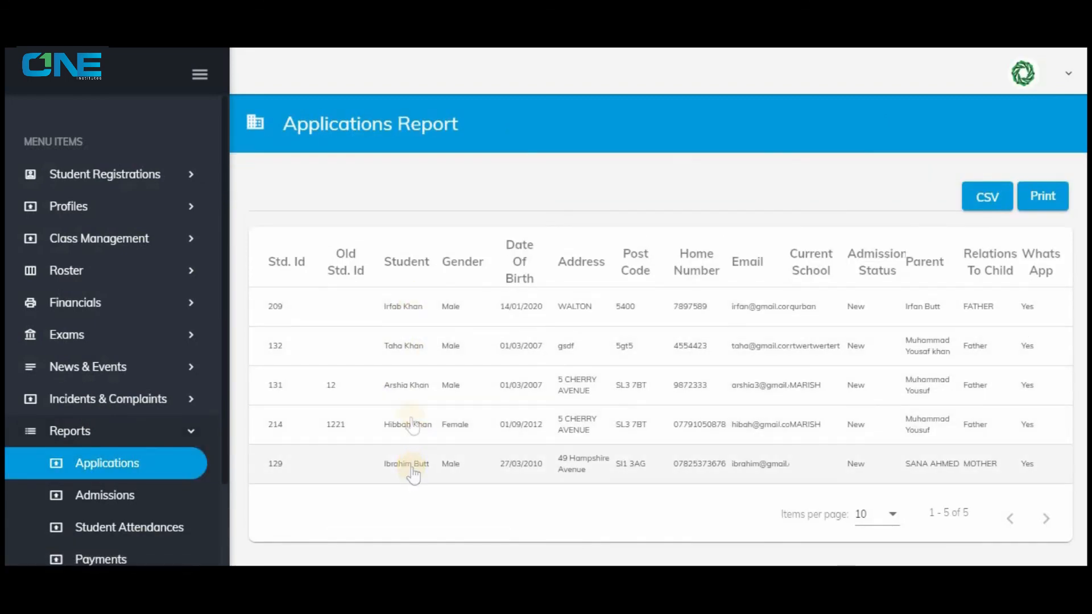
Export the applications report as CSV and view the file in Excel, and check the report's print preview.
click(988, 202)
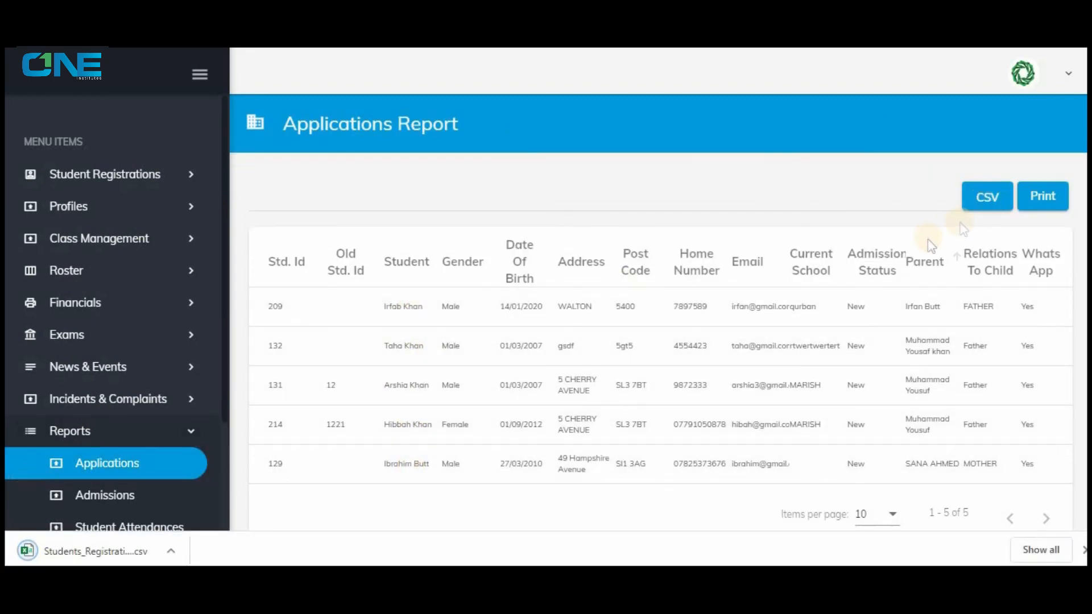
click(94, 550)
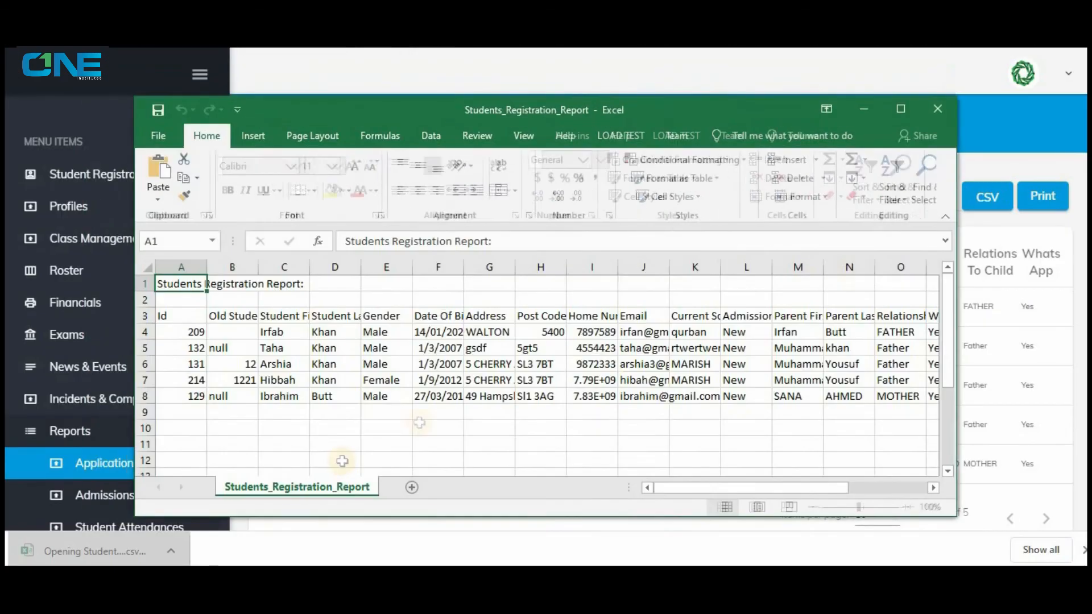
click(901, 108)
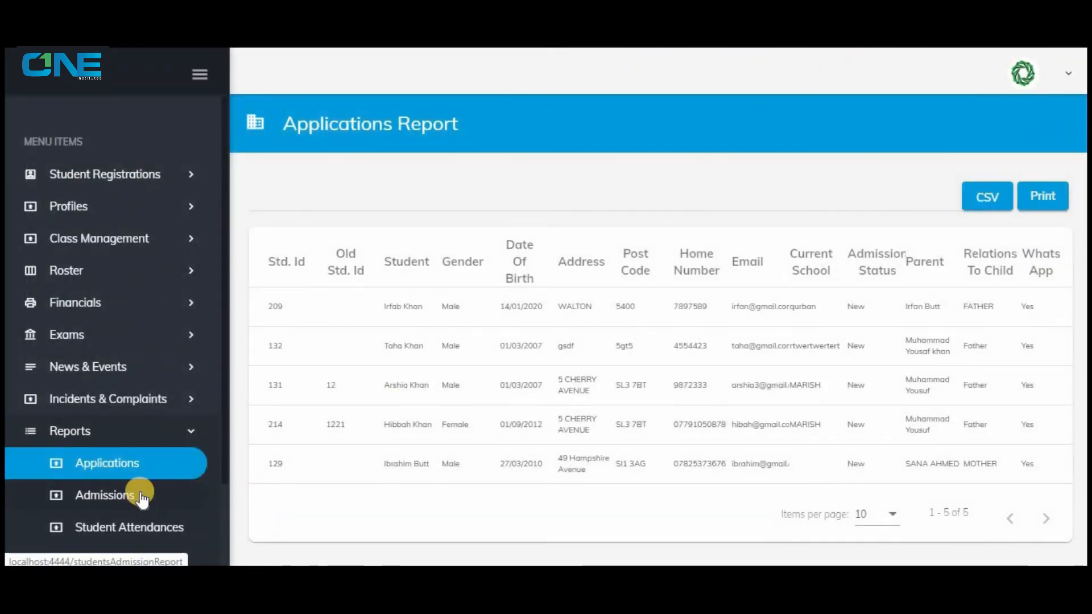
click(1043, 196)
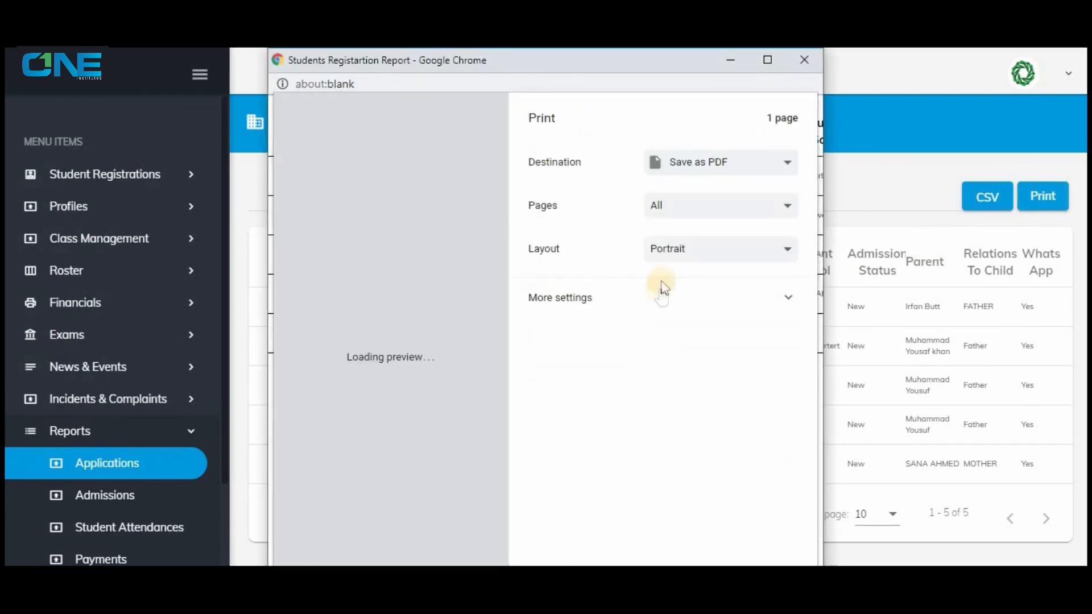
click(800, 60)
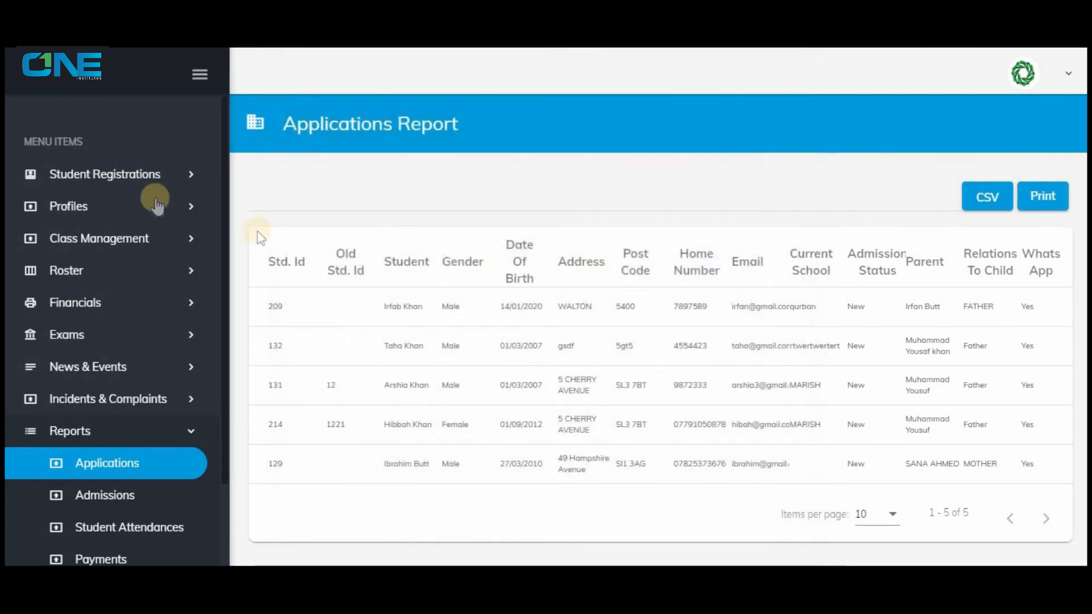
View the admissions report for academic year 2019-2020, class Year 1, section A.
click(139, 492)
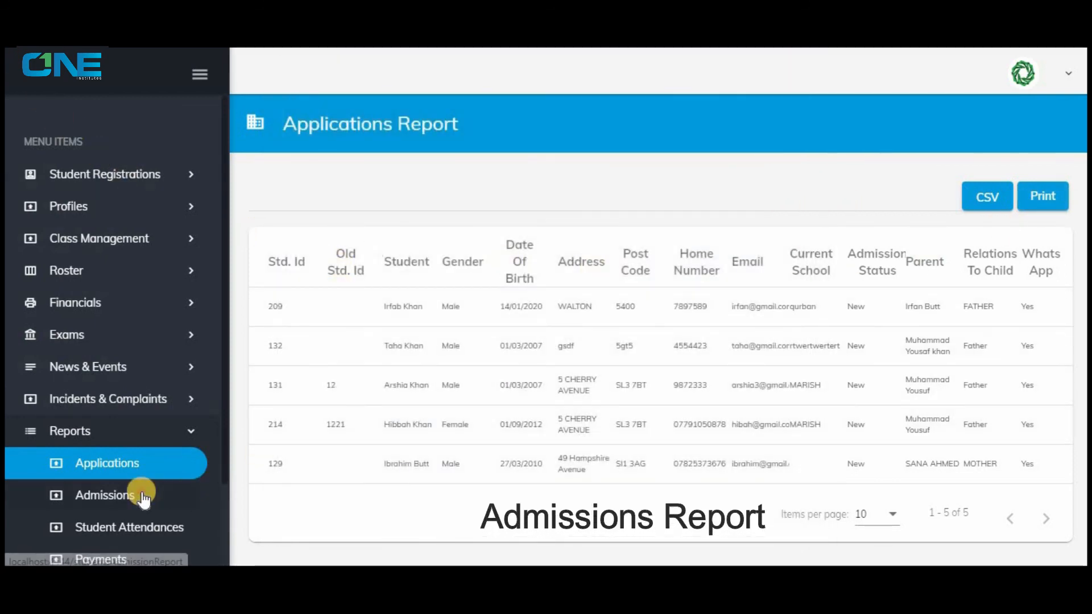
click(349, 206)
click(489, 195)
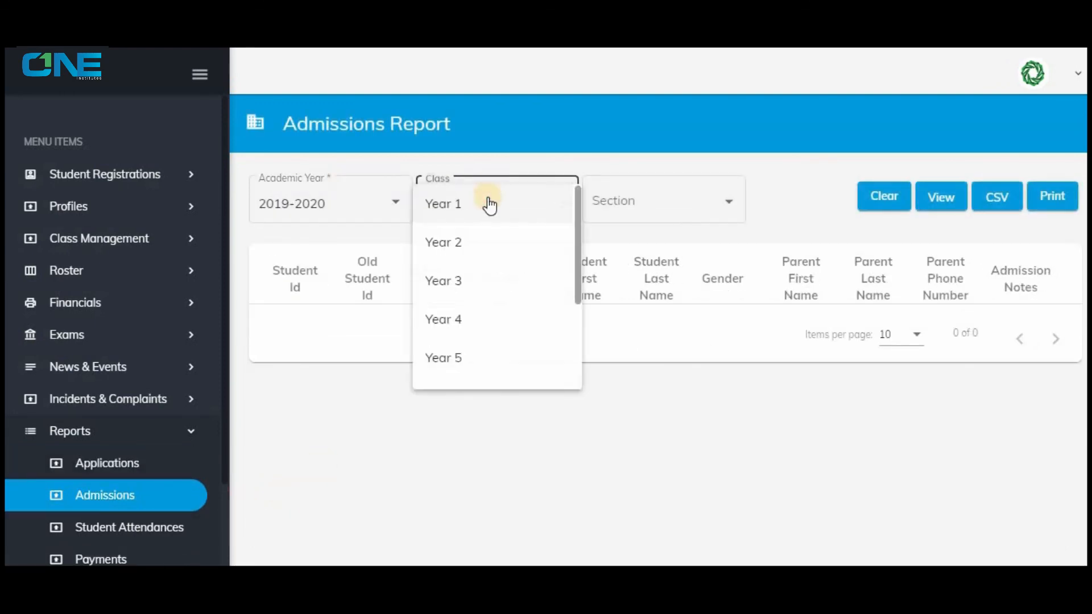
click(488, 205)
click(614, 205)
click(615, 204)
click(936, 198)
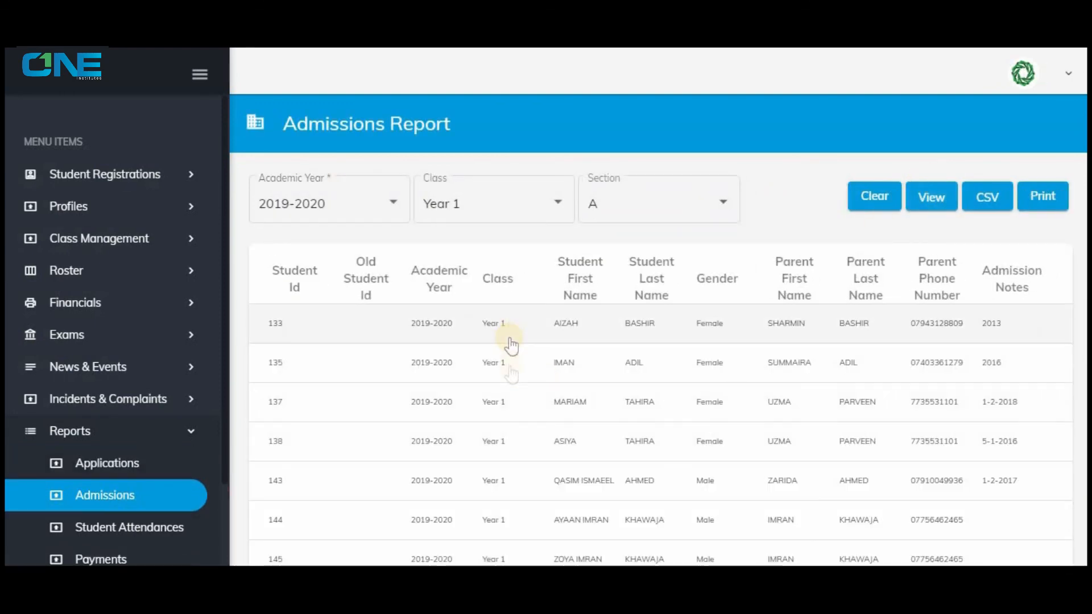
scroll(503, 498, down, 1)
scroll(495, 494, up, 1)
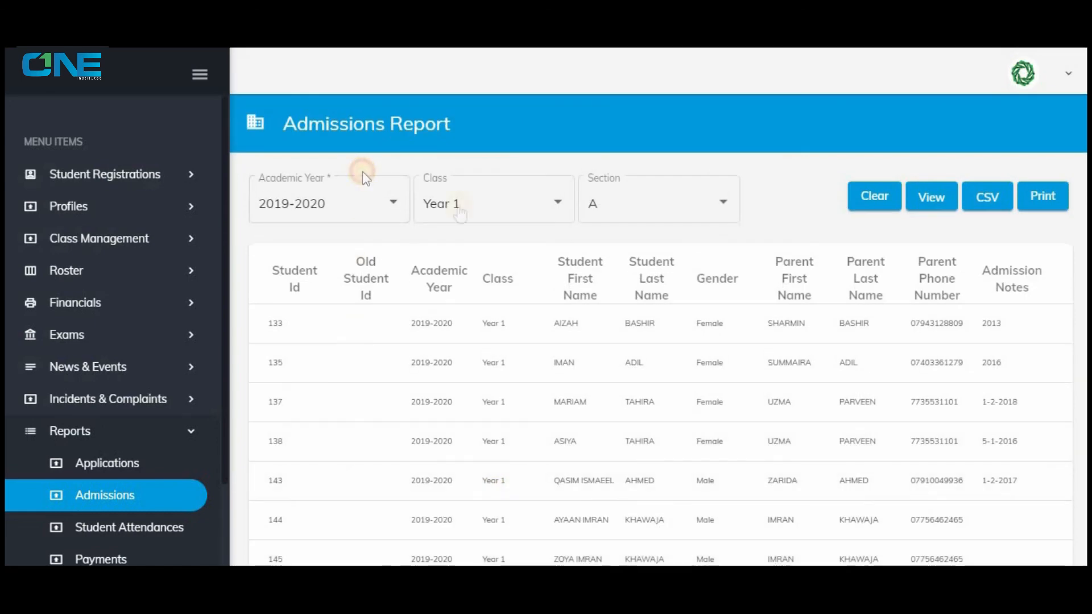
View the section A admissions report for Year 2 and Year 3, and clear the report filters.
click(489, 203)
click(495, 242)
click(938, 198)
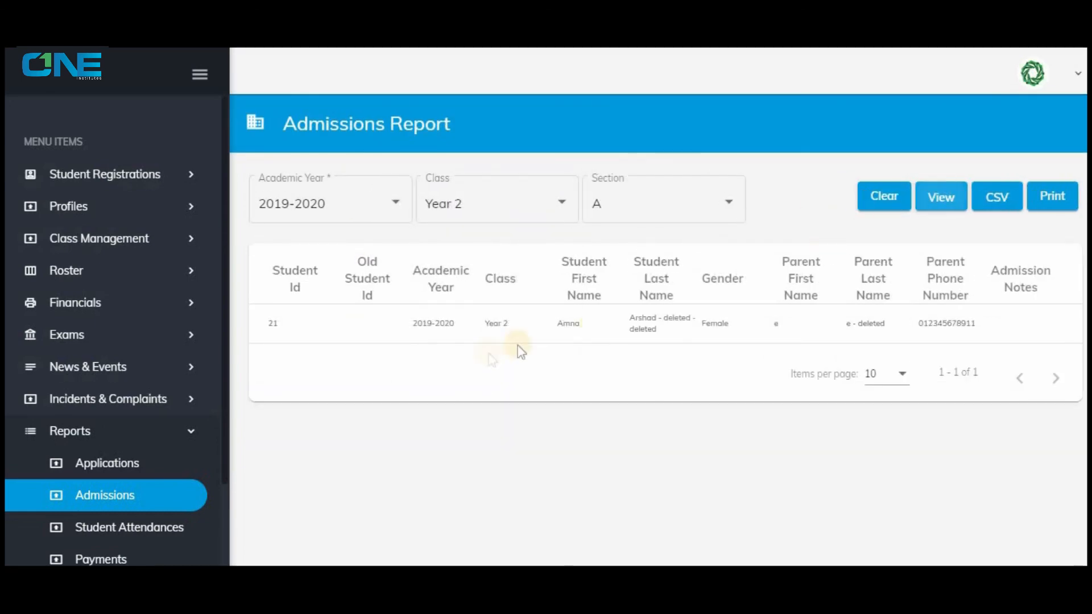
click(499, 205)
click(554, 241)
click(939, 197)
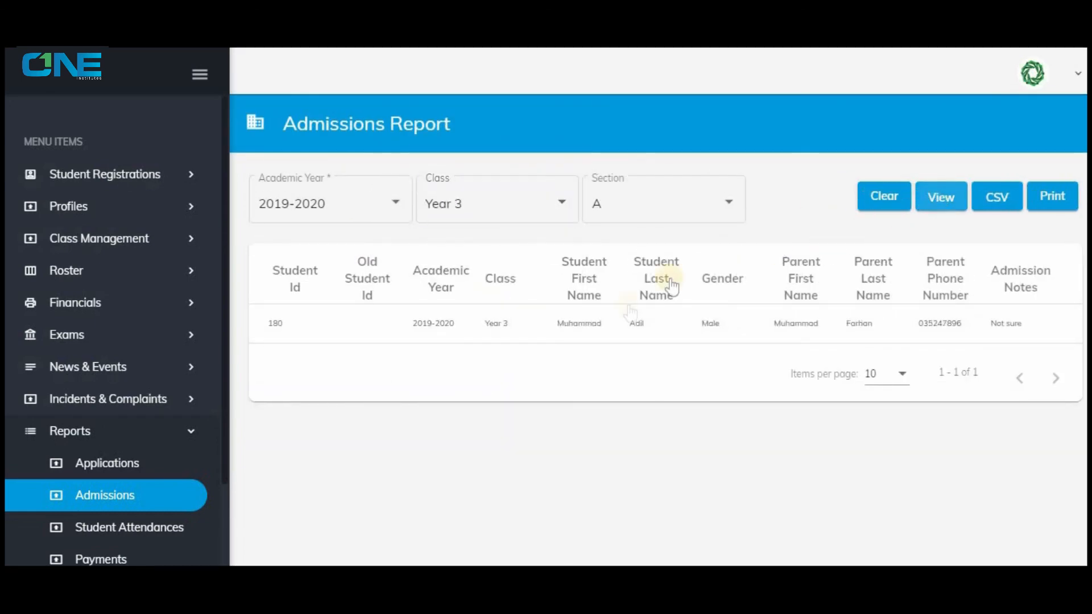
click(877, 209)
scroll(66, 500, down, 1)
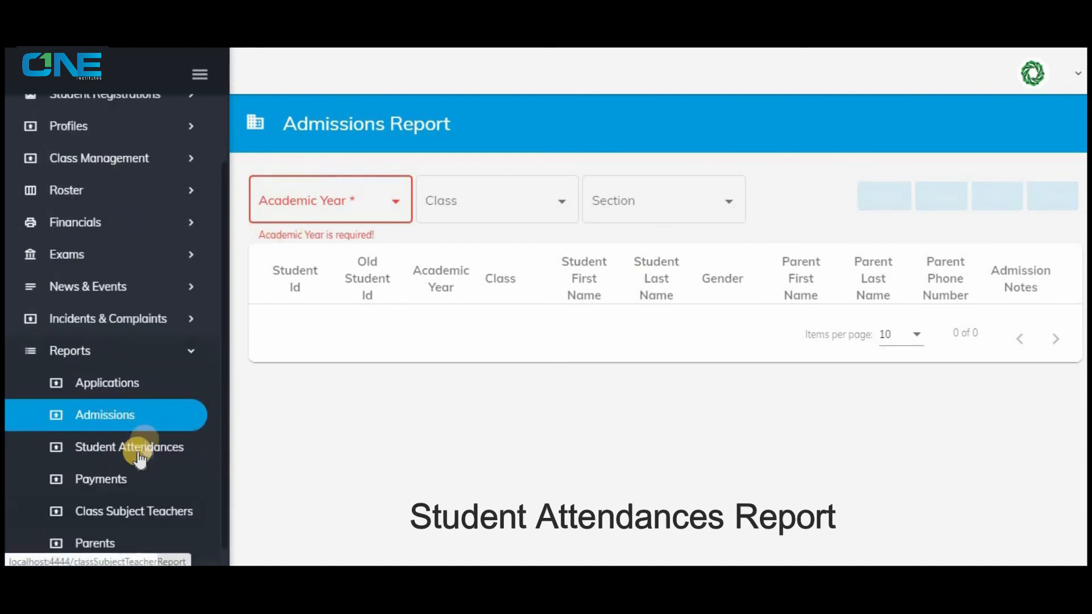
View the student attendances report for academic year 2019-2020, class Year 1, attendance type Morning, with start date 1/1/2020.
click(147, 447)
click(317, 207)
click(317, 207)
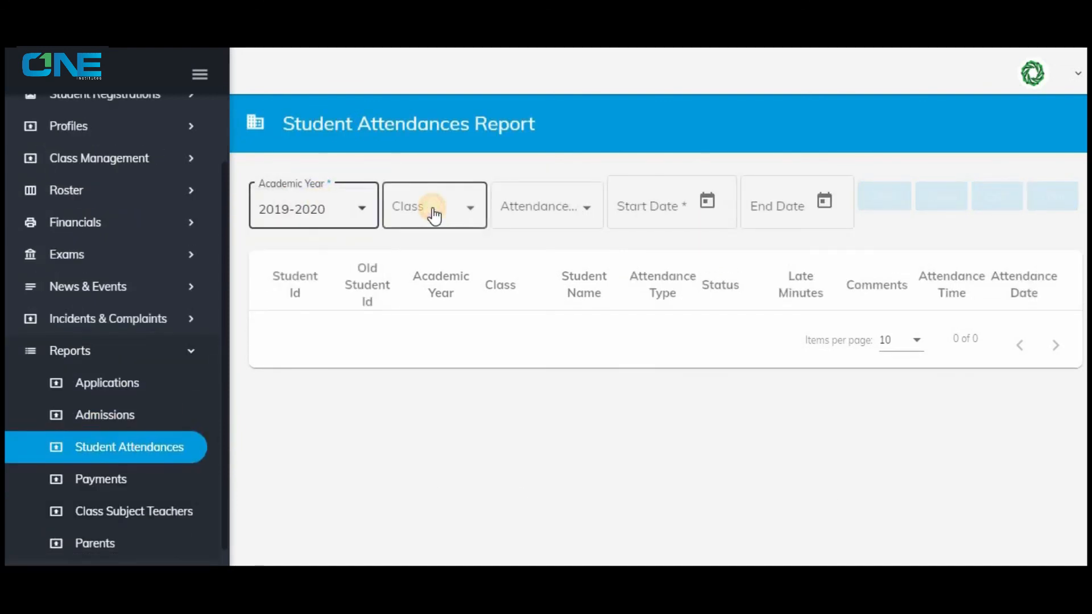
click(434, 215)
click(434, 218)
click(546, 208)
click(549, 215)
click(663, 205)
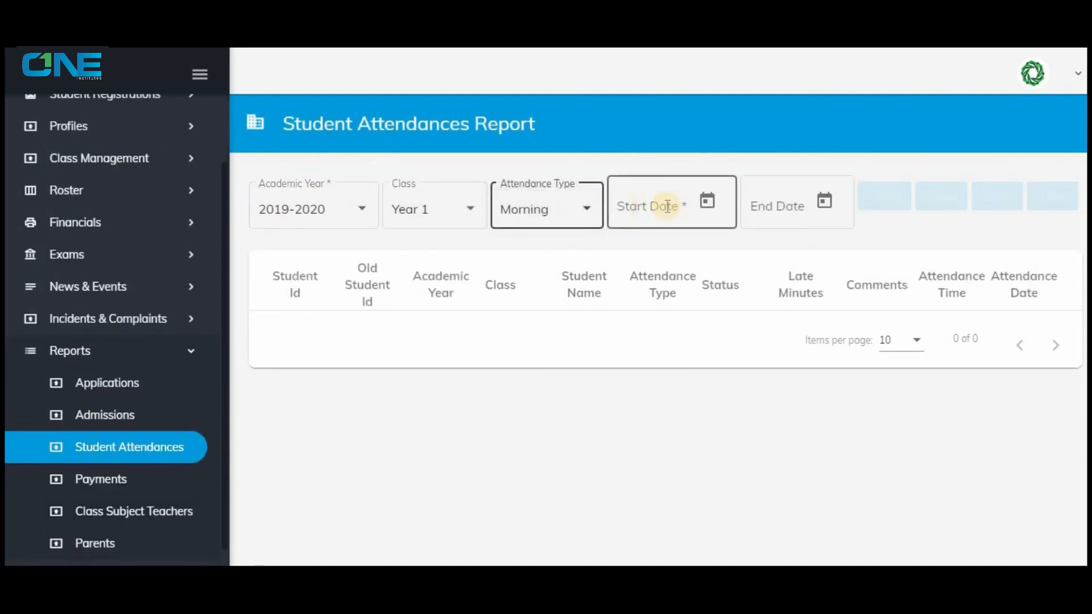
click(645, 237)
click(942, 196)
scroll(721, 361, down, 4)
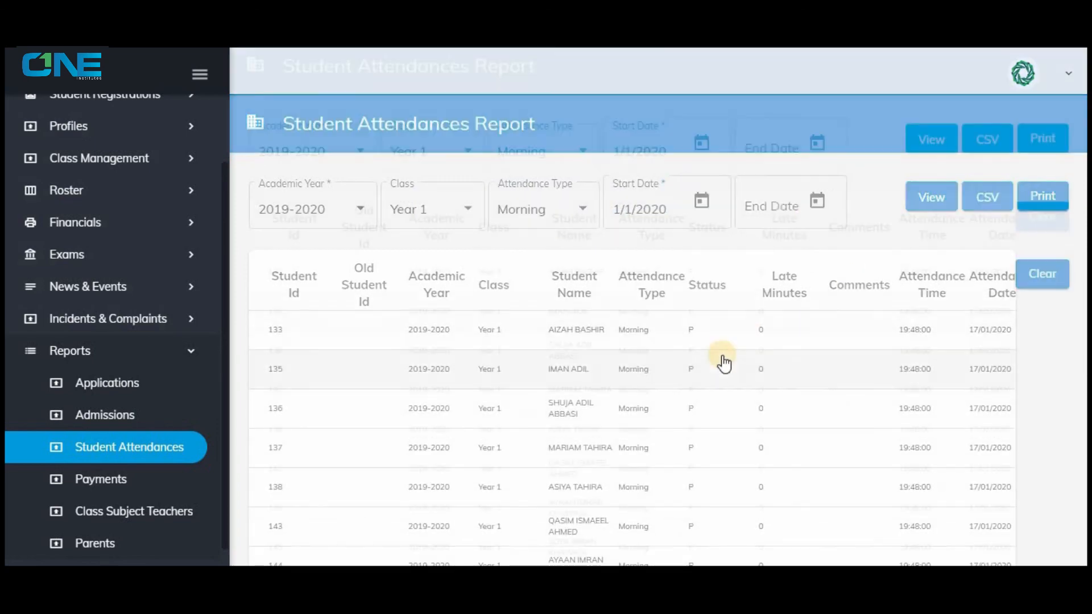
scroll(647, 358, up, 5)
View the morning student attendances report for Year 2 and Year 7, keeping the same academic year and start date.
click(424, 211)
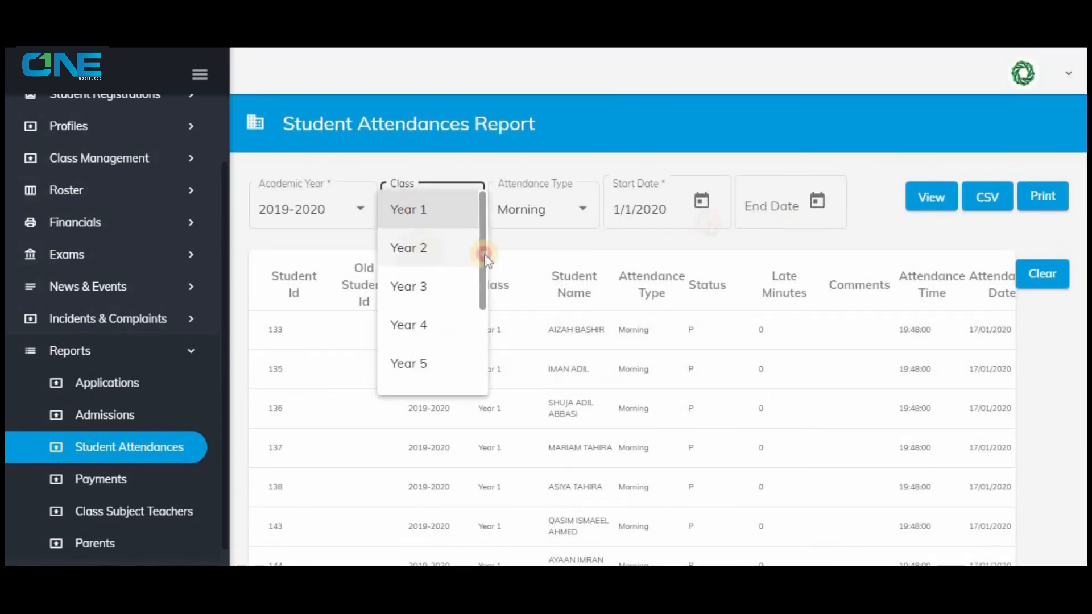
click(483, 246)
click(931, 197)
click(402, 223)
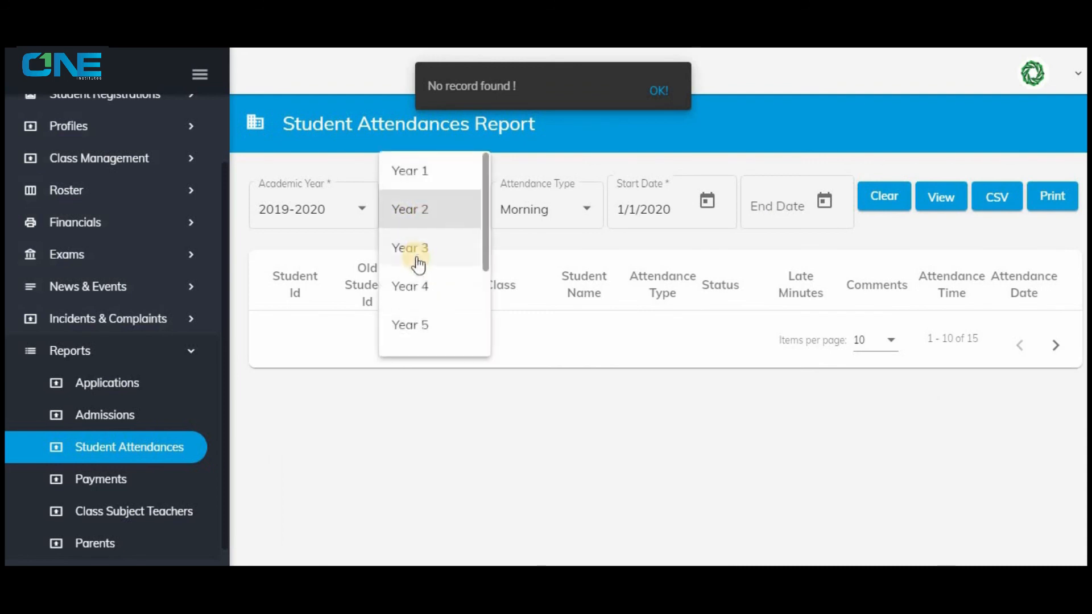
scroll(417, 267, down, 3)
click(417, 263)
click(944, 199)
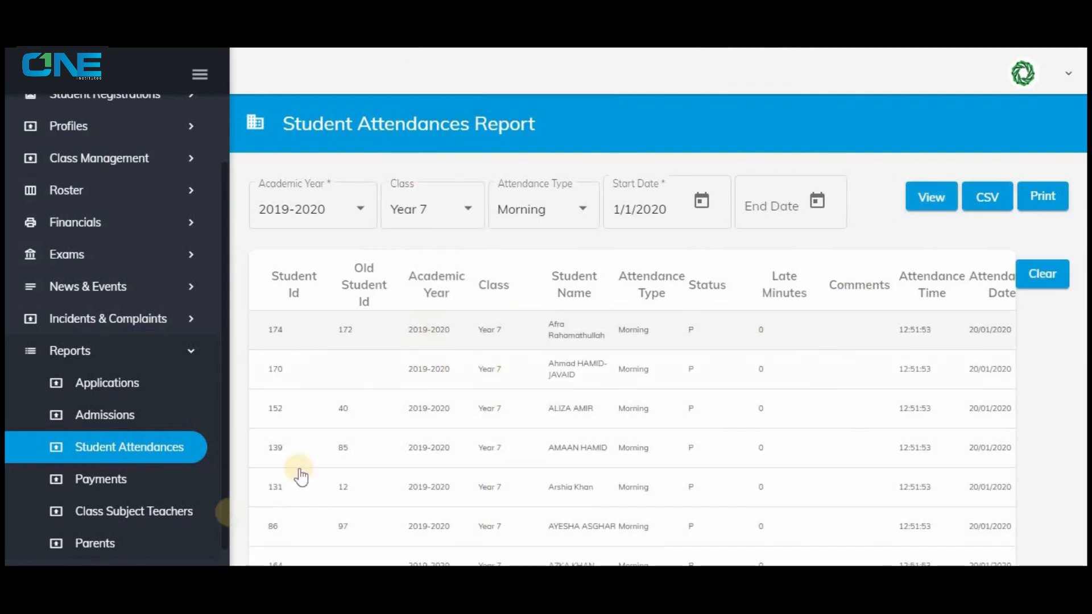
View the fee payments report for academic year 2019-2020, class Year 1.
click(143, 479)
click(350, 202)
click(344, 214)
click(500, 210)
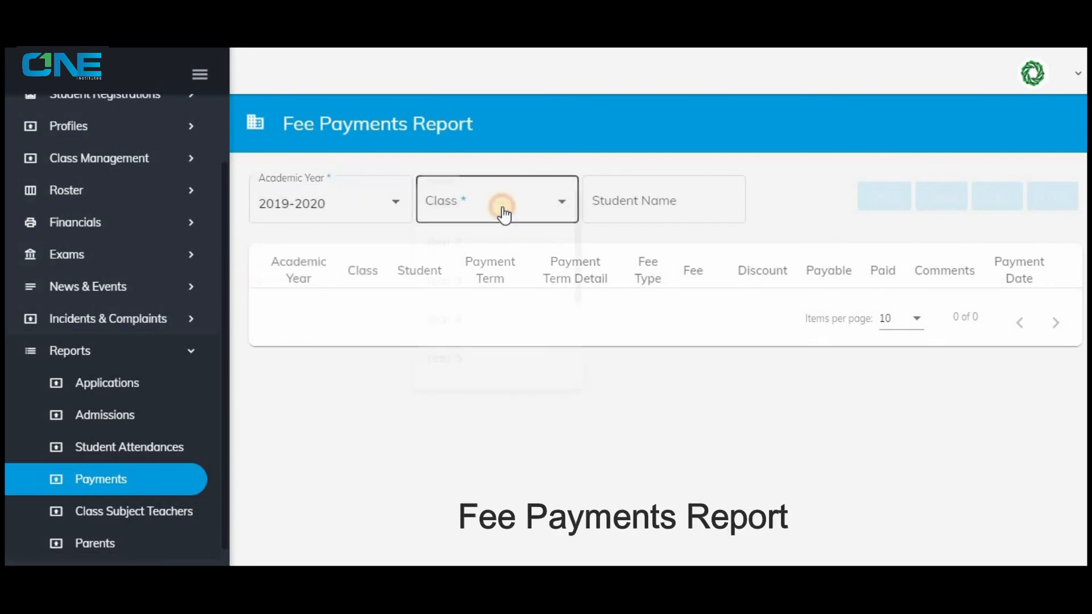
click(496, 206)
click(621, 202)
click(941, 197)
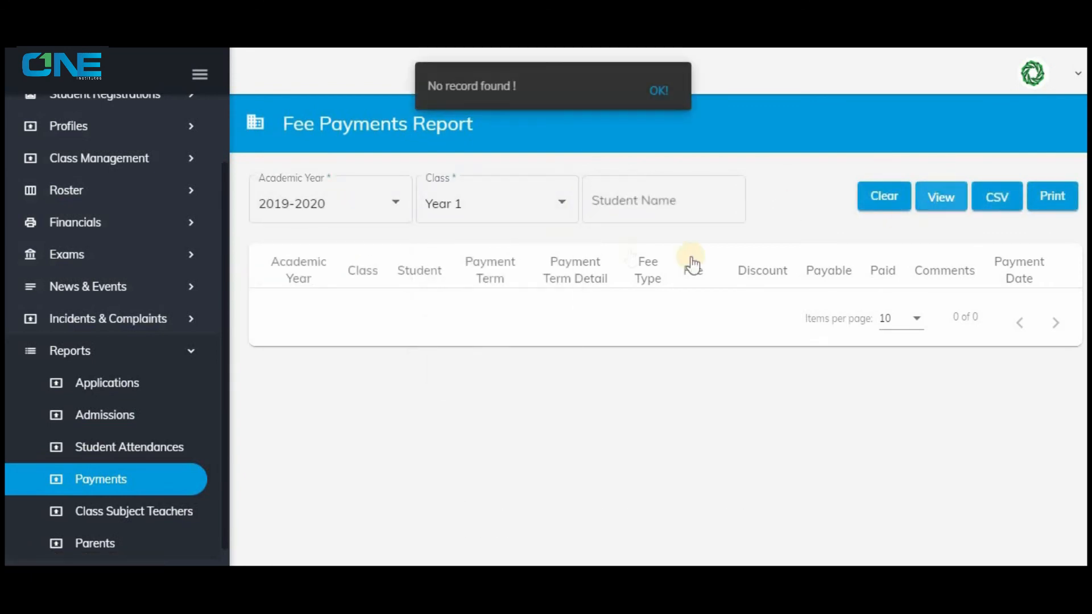
View the fee payments report for Year 7, and filter it by a student's name.
click(449, 208)
scroll(466, 292, down, 2)
click(480, 292)
click(959, 200)
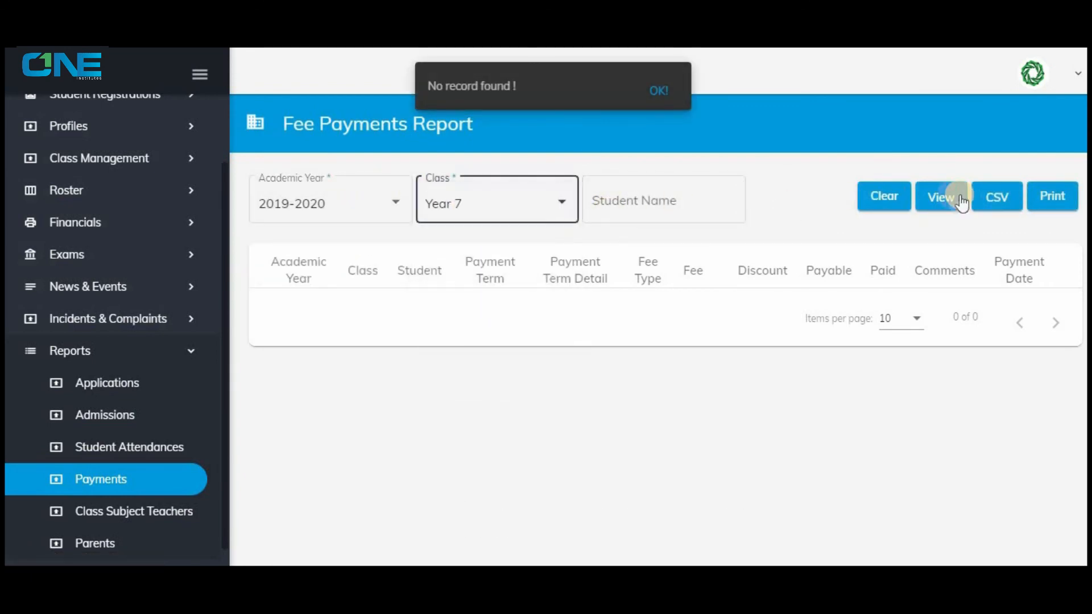
scroll(545, 311, down, 5)
scroll(547, 308, up, 5)
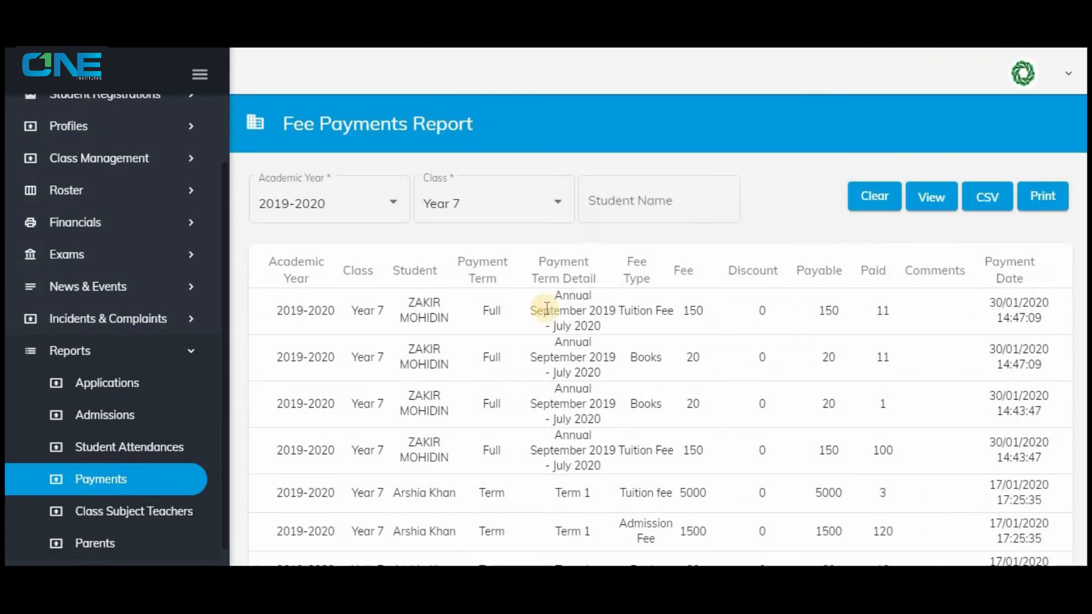
click(642, 209)
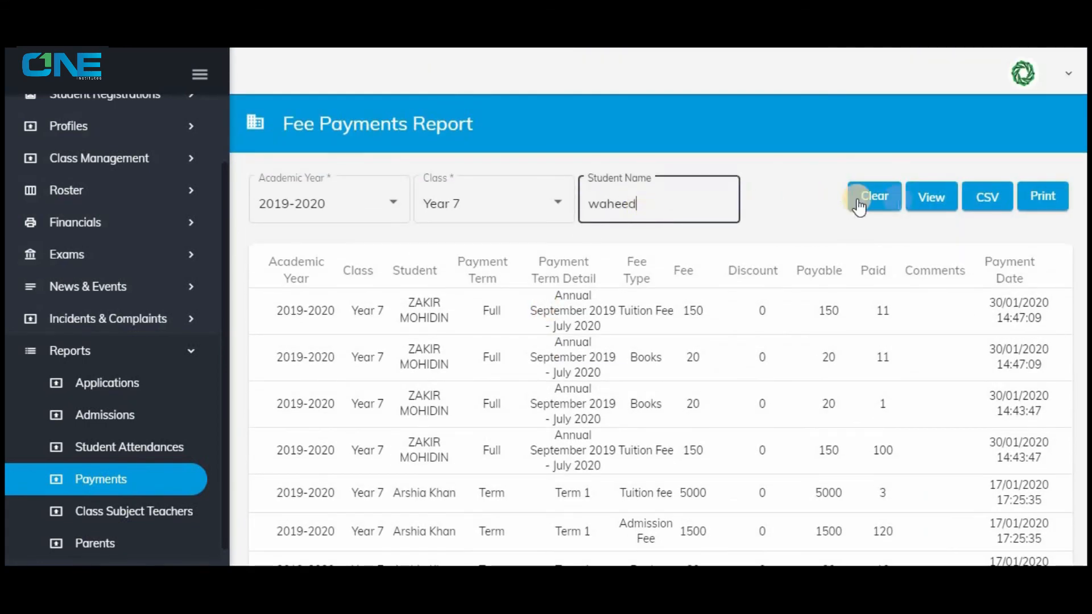
click(928, 204)
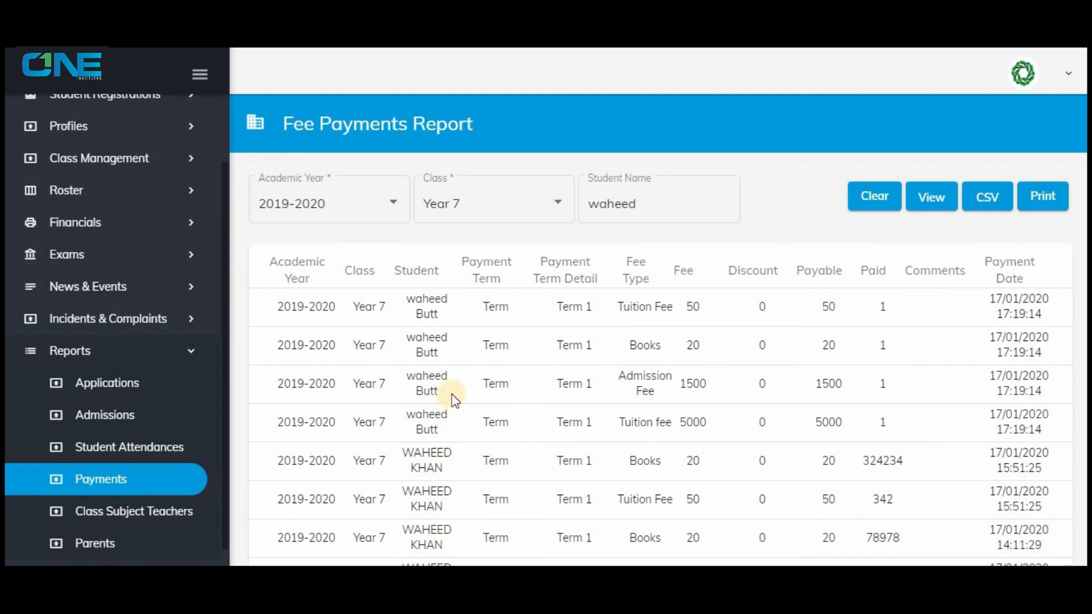
View the class subject teachers report for academic year 2019-2020, class Year 7, without a section filter.
click(193, 516)
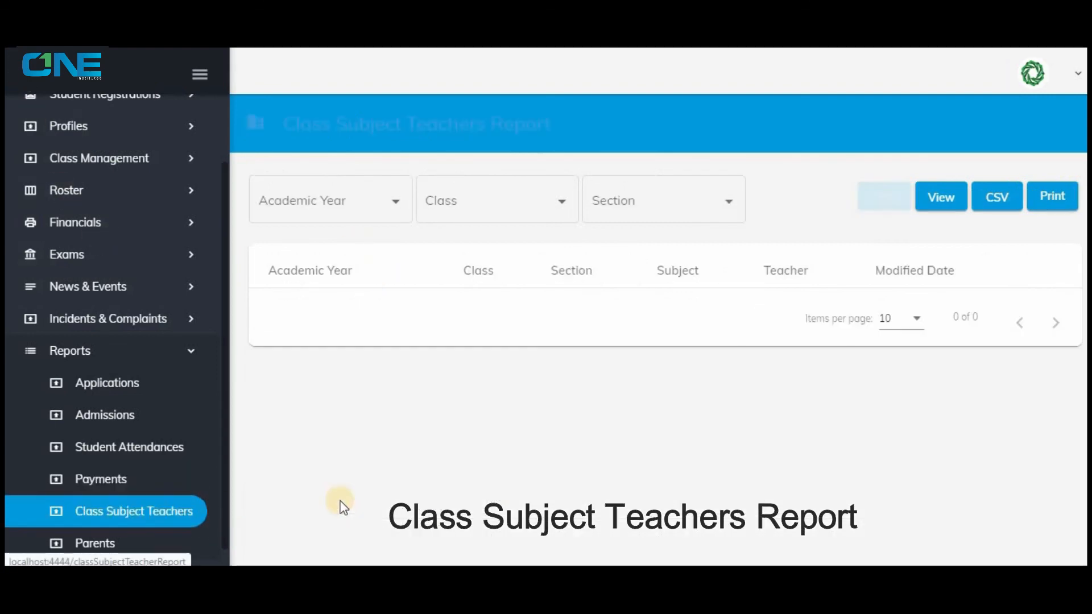
click(352, 200)
click(354, 205)
click(544, 211)
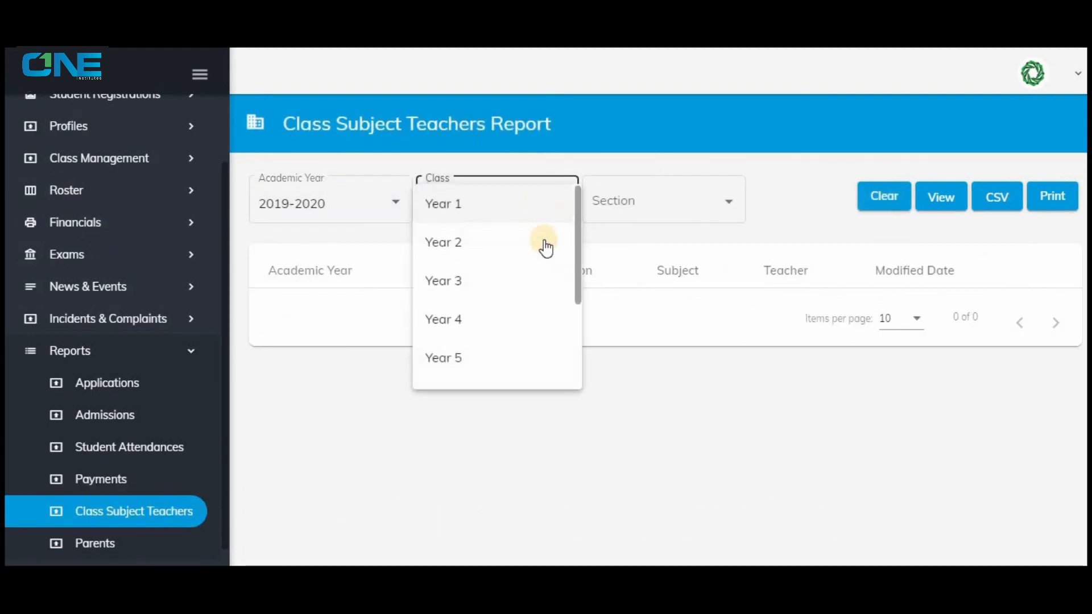
scroll(544, 244, down, 3)
click(455, 292)
click(671, 200)
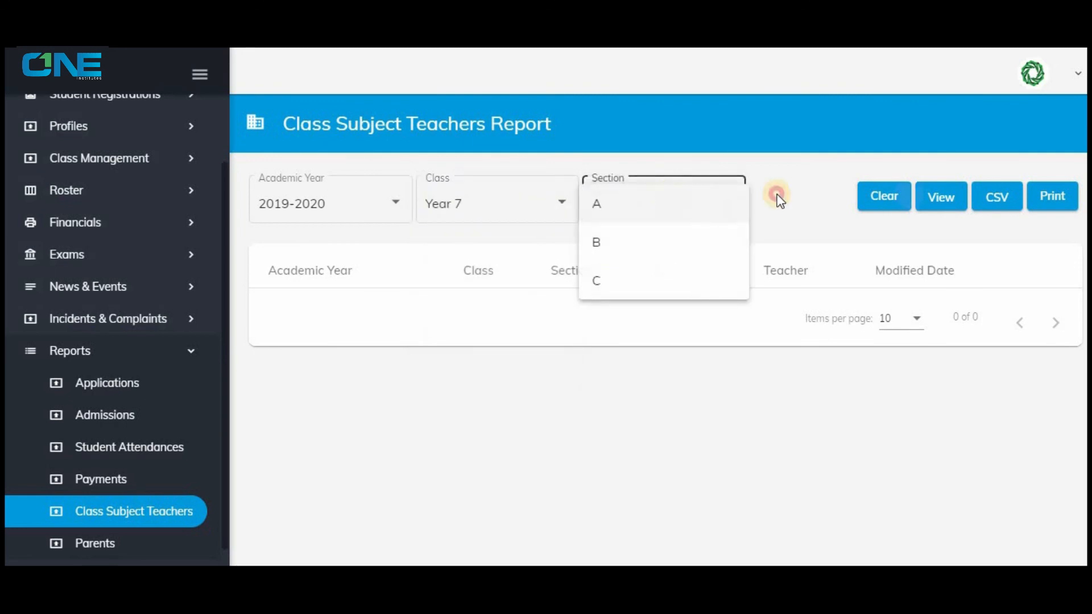
click(602, 204)
click(932, 202)
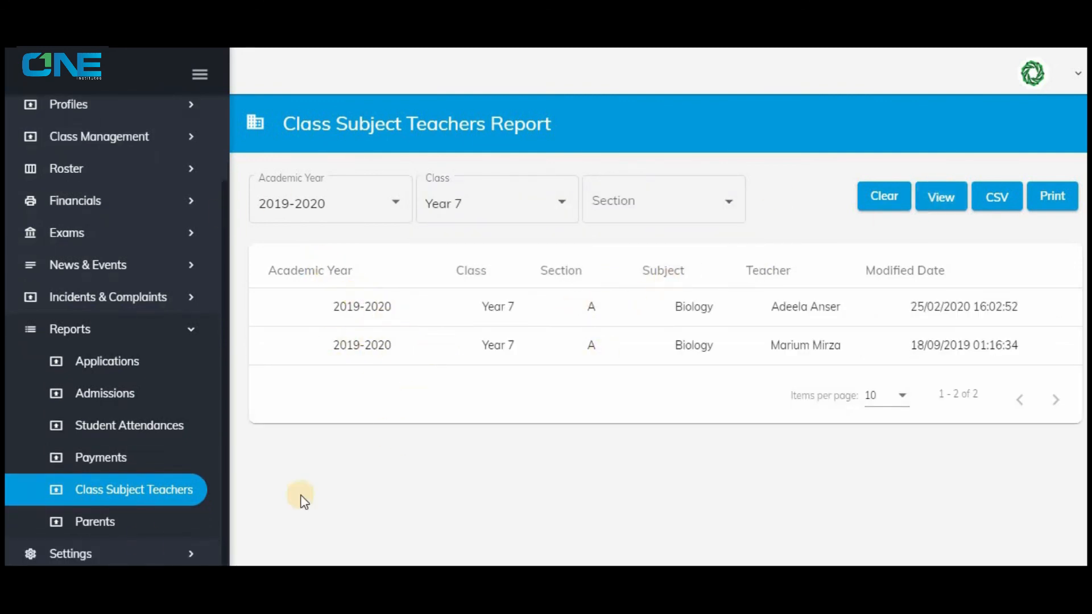
View the parents report for academic year 2019-2020, class Year 1, section A.
click(139, 520)
click(366, 208)
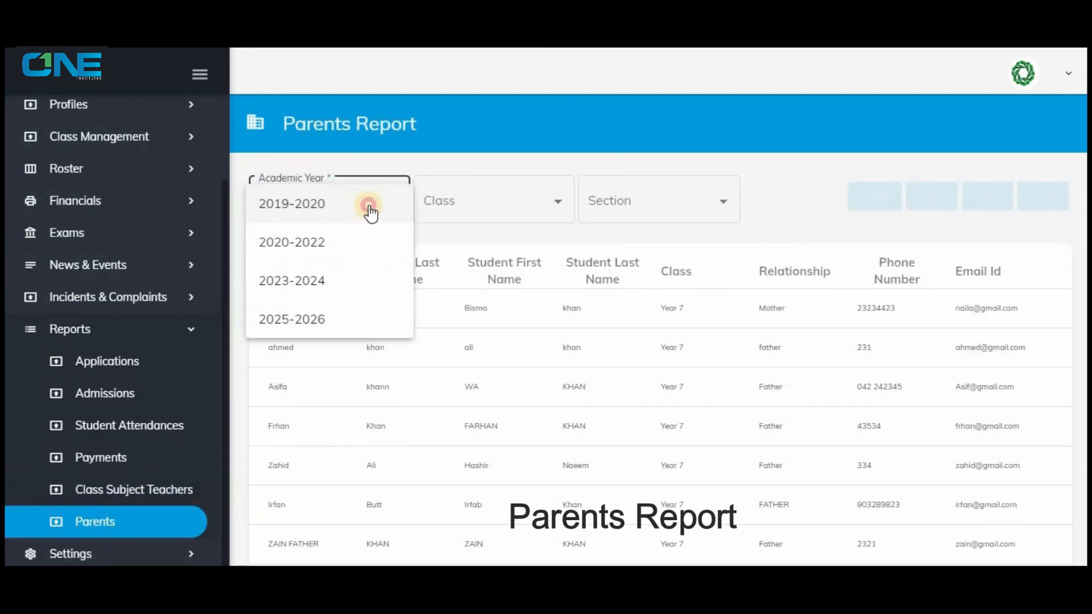
click(370, 205)
click(474, 205)
click(472, 204)
click(693, 203)
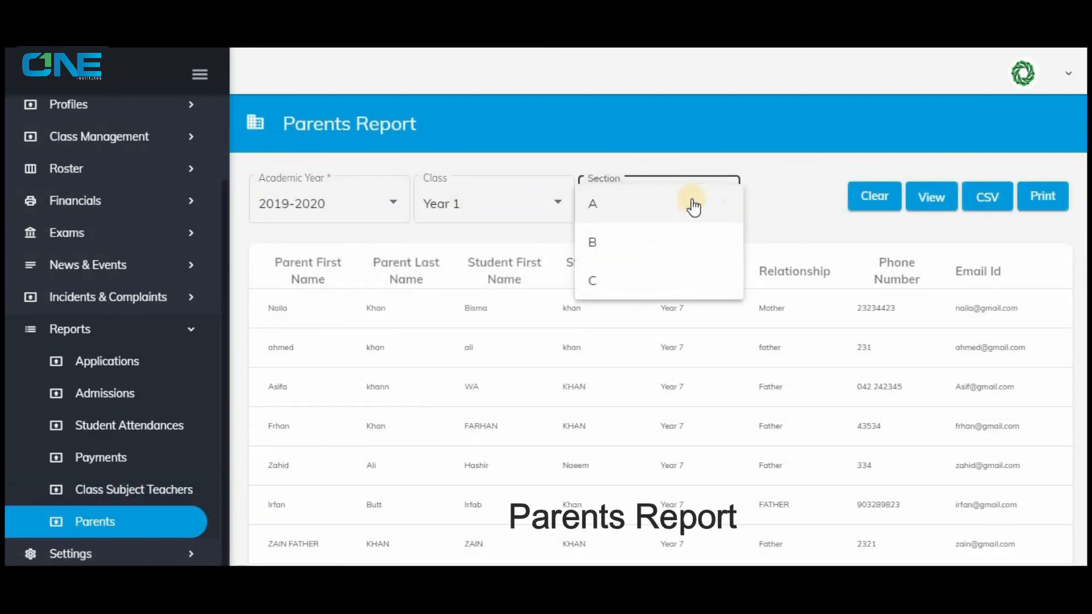
click(693, 205)
click(927, 196)
scroll(502, 290, up, 5)
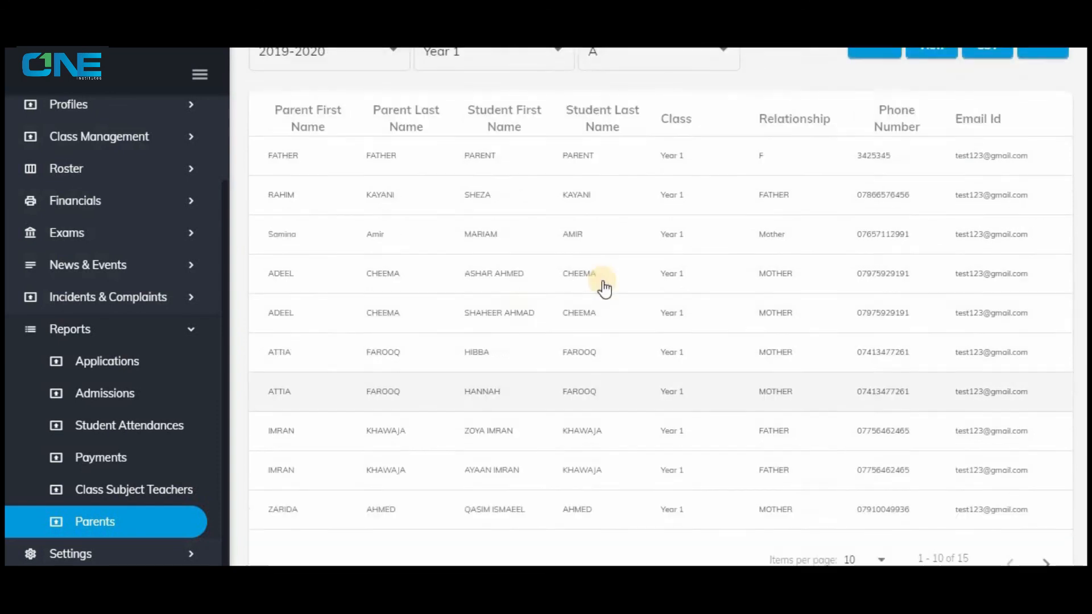
View the section A parents report for Year 2 and Year 3.
click(517, 210)
click(500, 245)
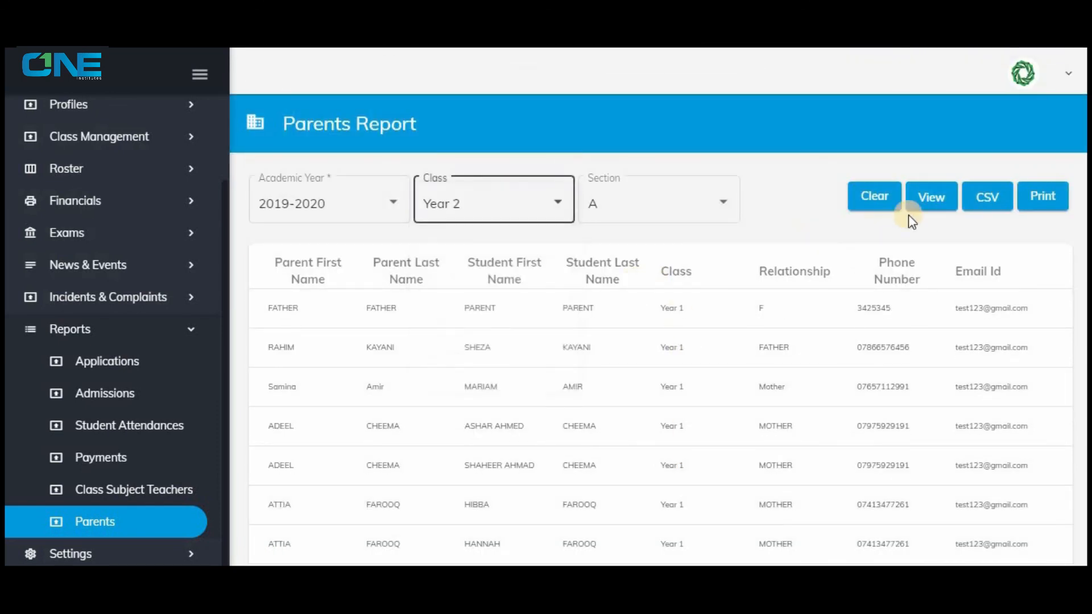
click(931, 198)
click(463, 211)
click(477, 244)
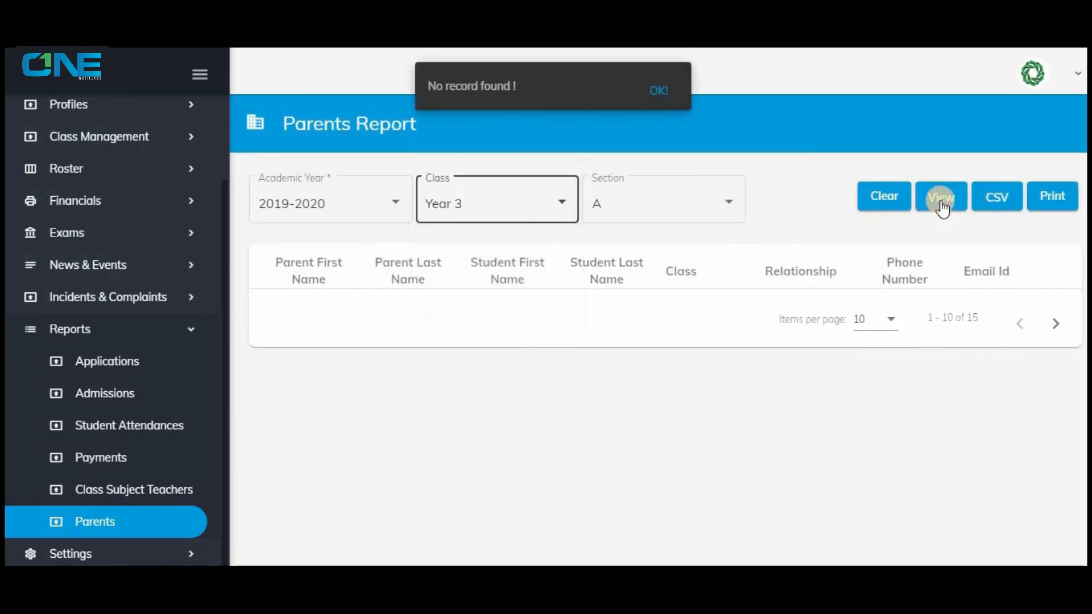
click(941, 197)
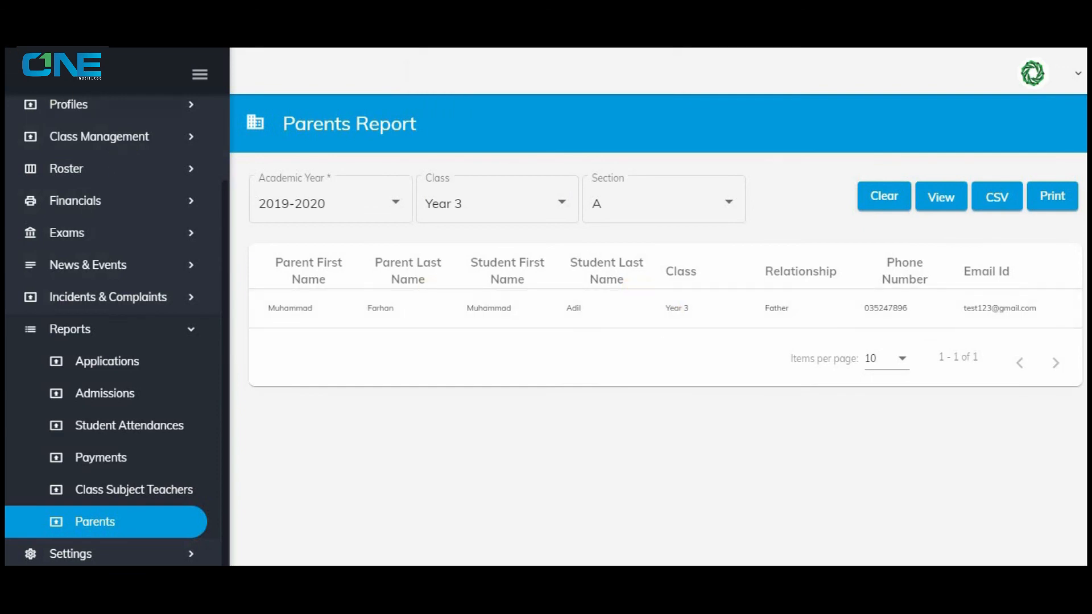